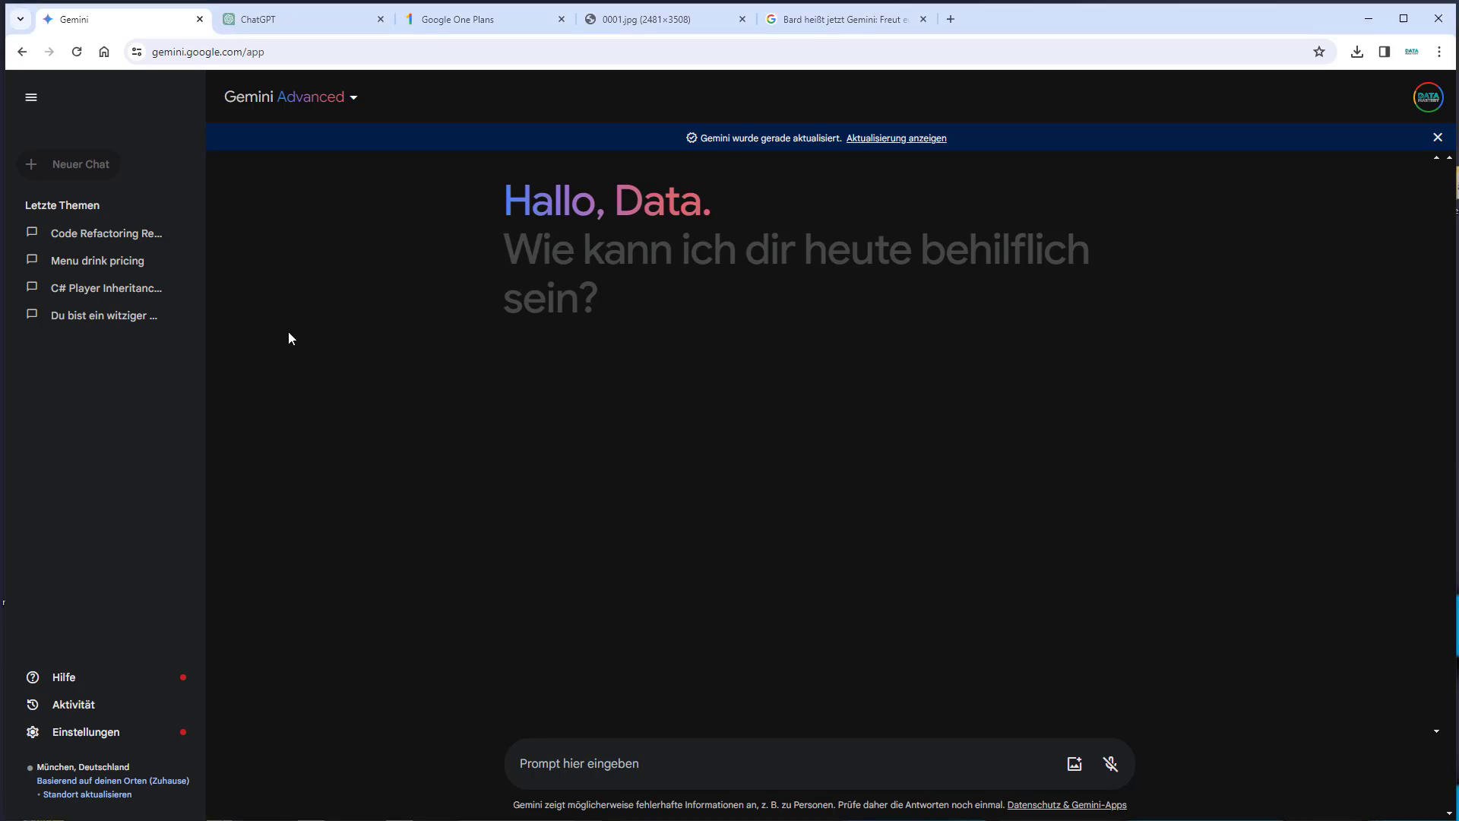
# Review the Google One plans and highlight the current AI Premium 2 TB plan heading
pyautogui.click(480, 20)
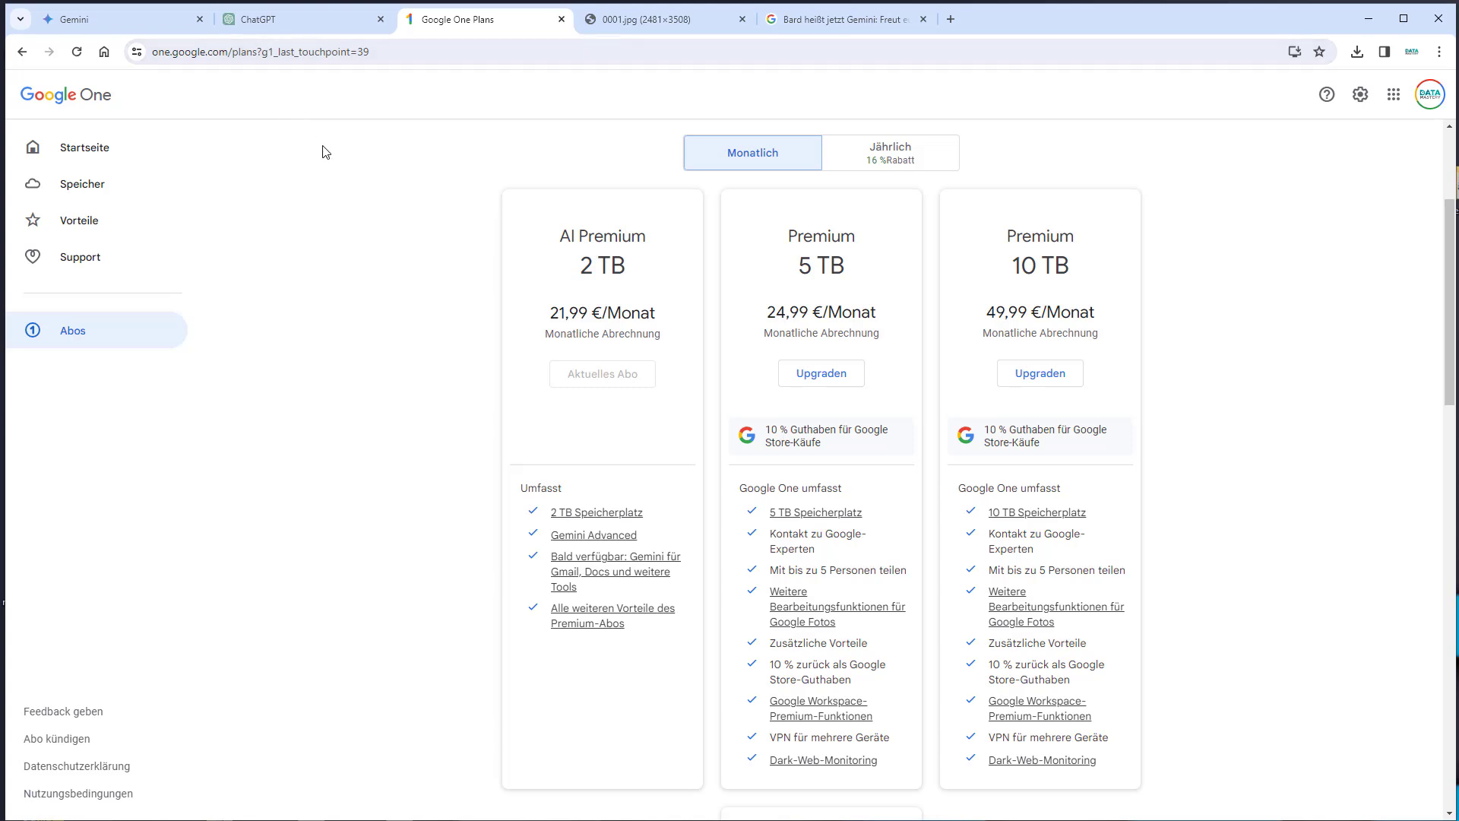
pyautogui.scroll(-1, 578, 259)
pyautogui.scroll(1, 606, 230)
pyautogui.moveTo(556, 236); pyautogui.dragTo(674, 238)
pyautogui.click(688, 263)
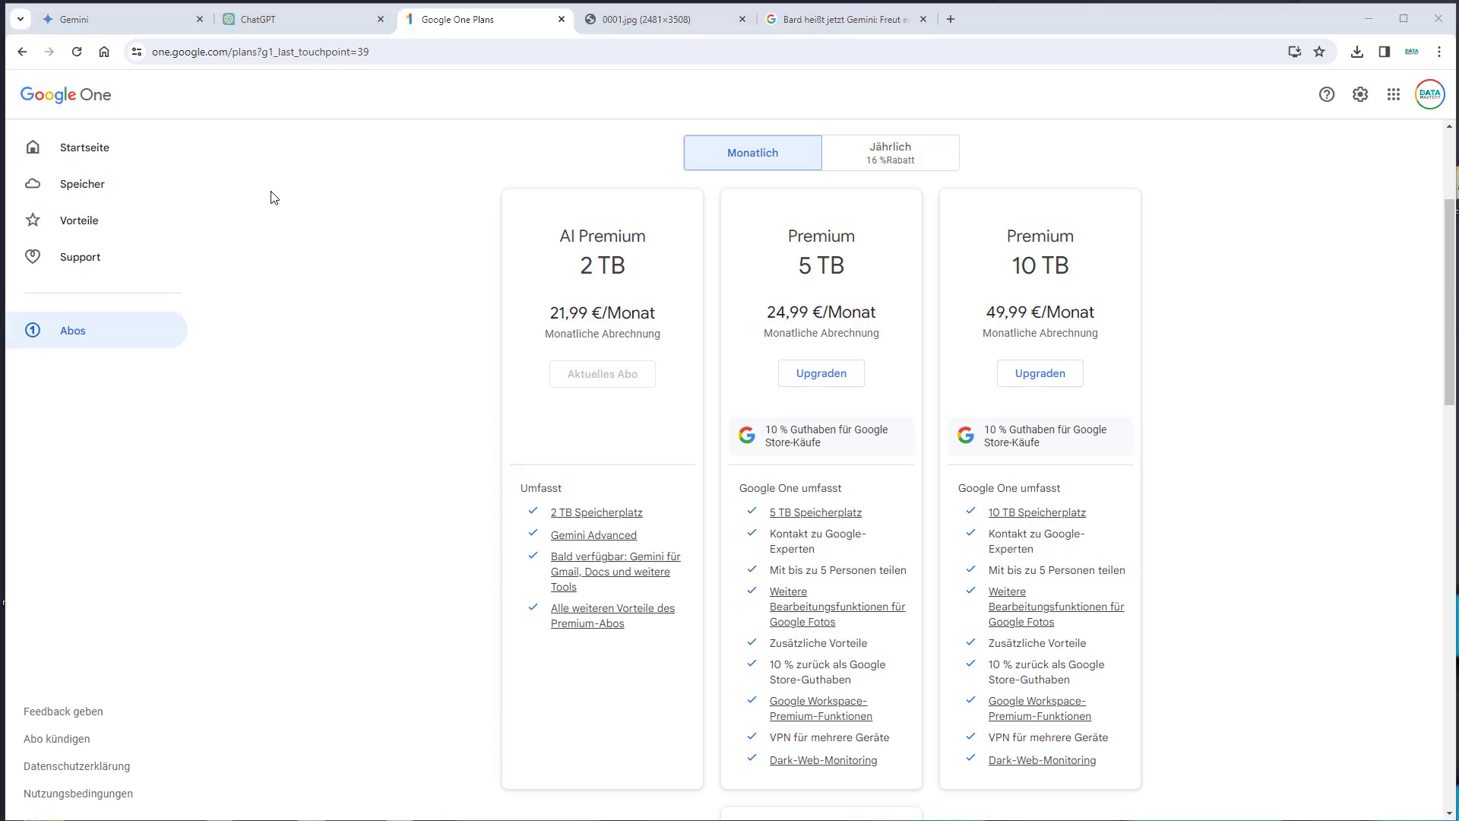
# Return to Gemini and highlight its greeting and question lines
pyautogui.click(116, 24)
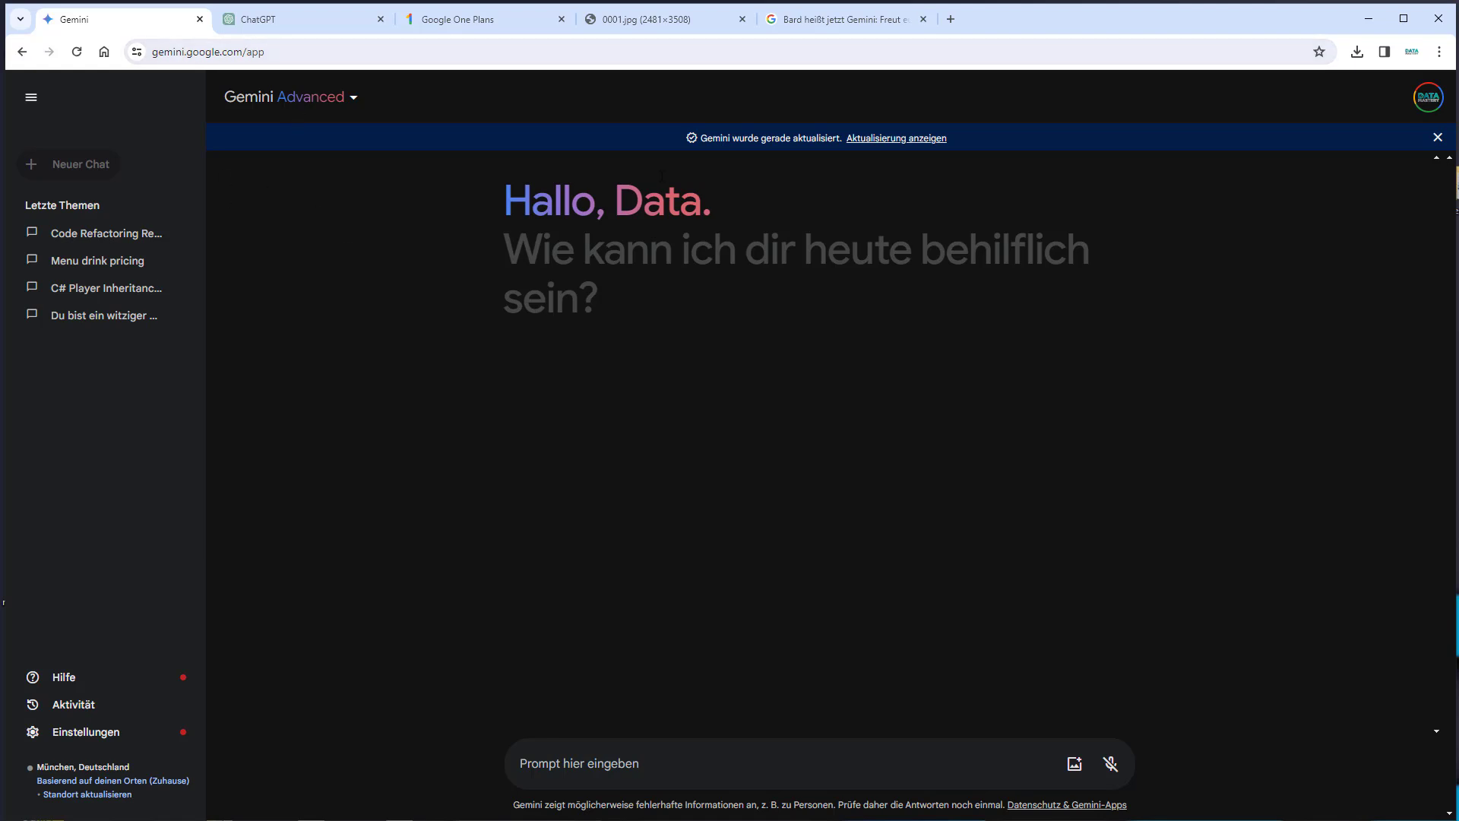
pyautogui.moveTo(558, 200); pyautogui.dragTo(778, 198)
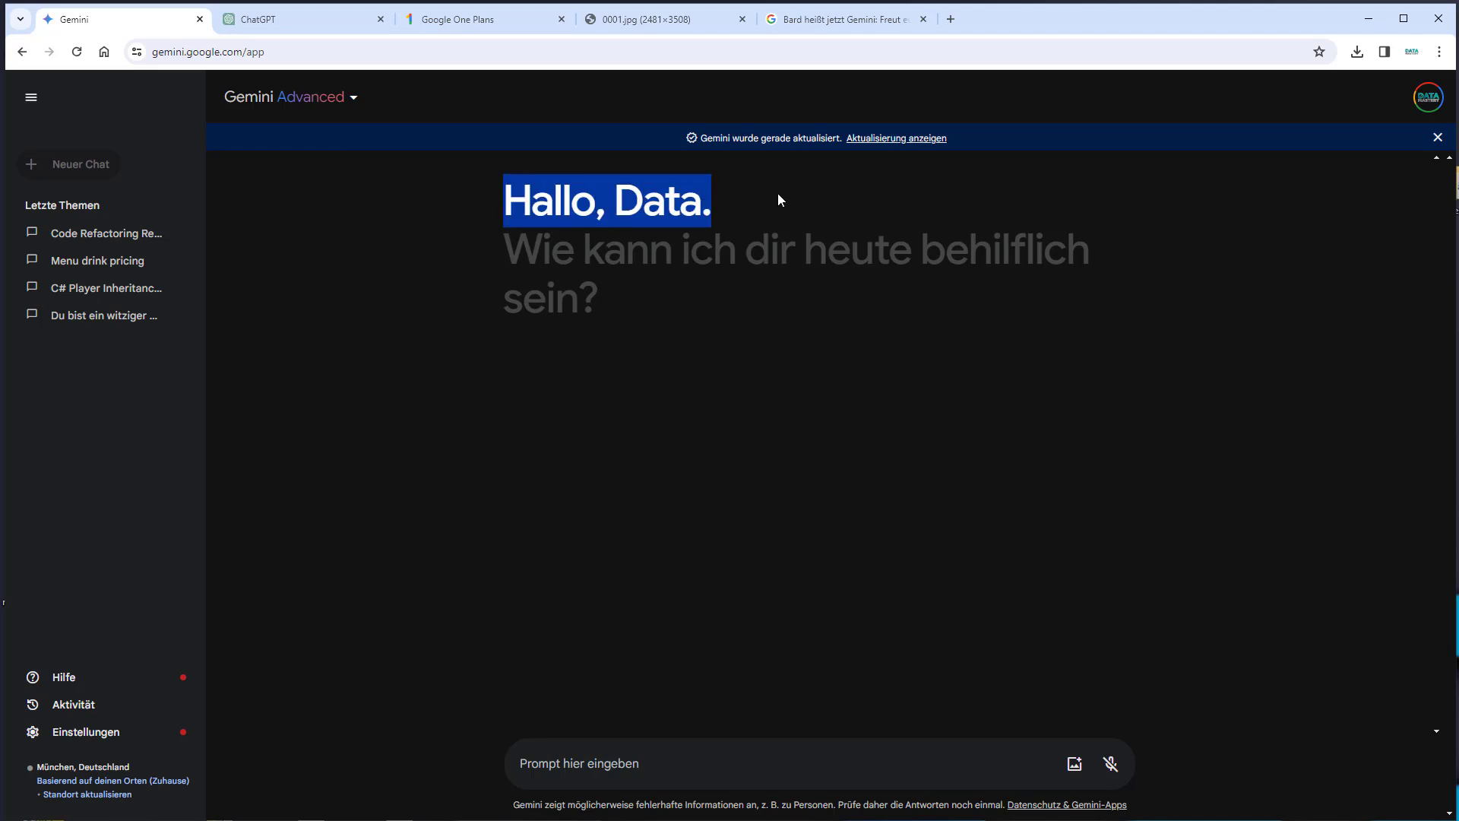
pyautogui.click(778, 198)
pyautogui.moveTo(617, 303); pyautogui.dragTo(528, 253)
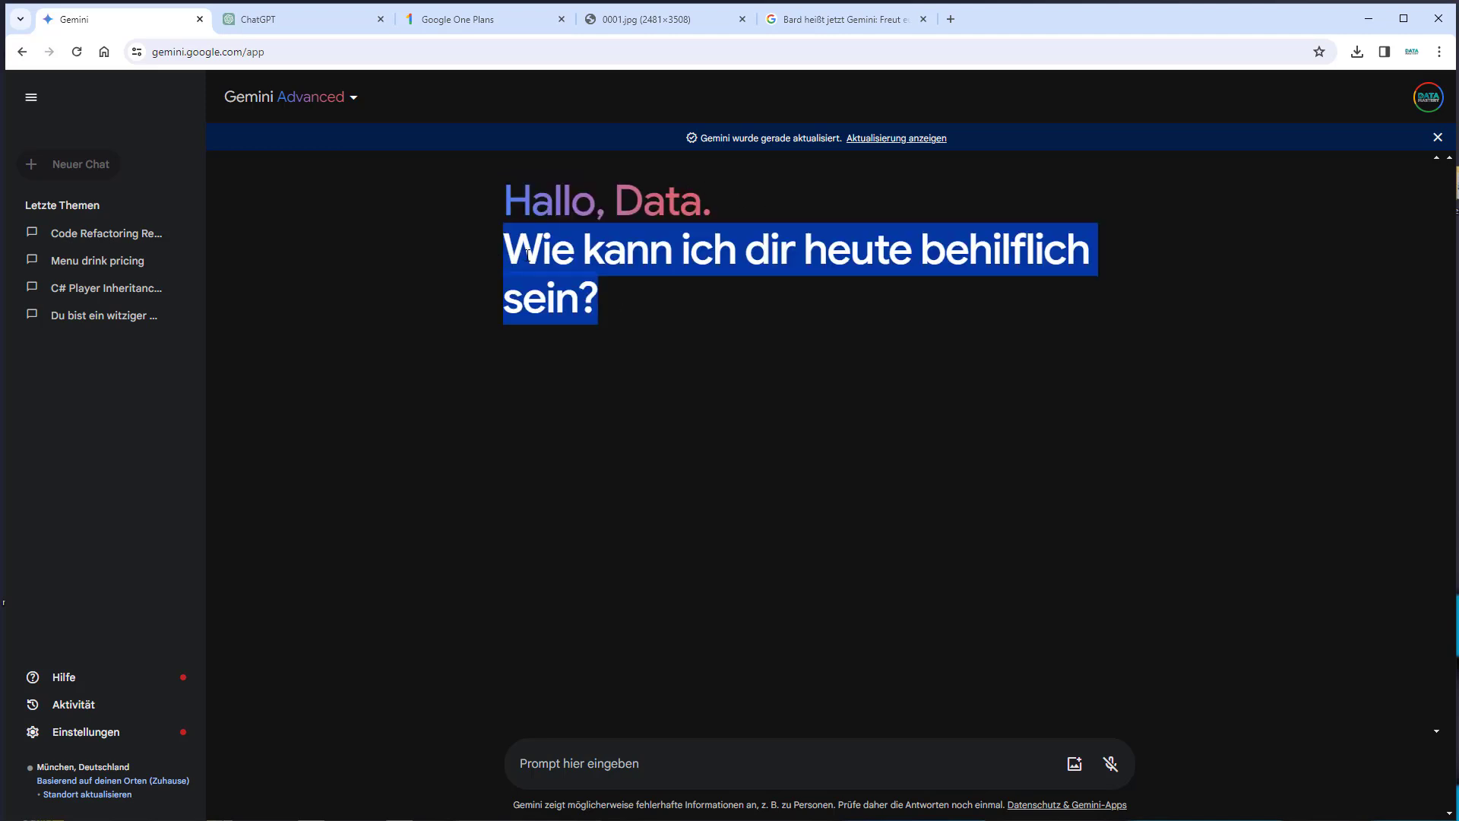
pyautogui.click(617, 287)
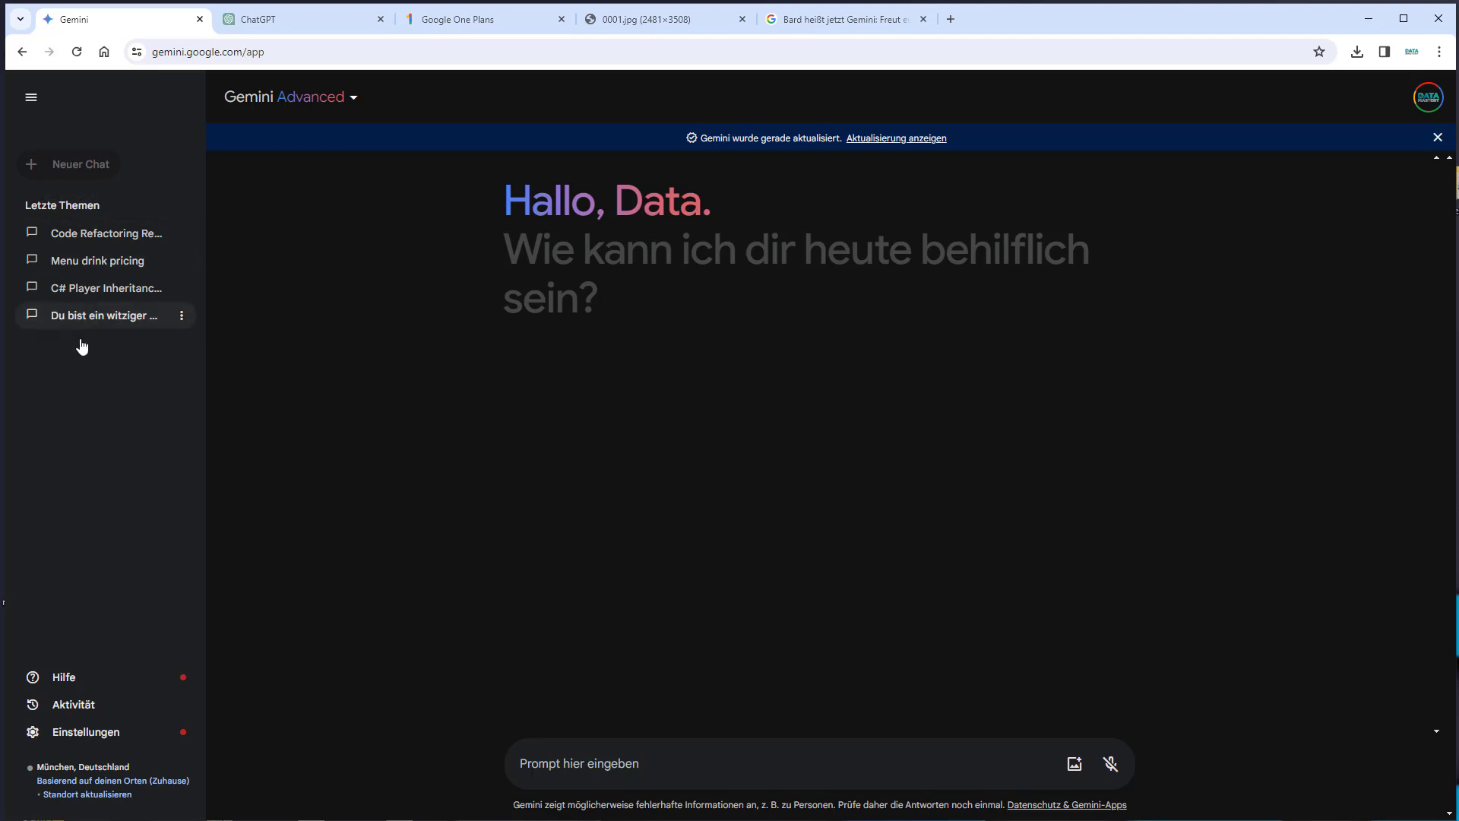
# Ask Gemini Advanced 'hello, who are you?', then bring up ChatGPT's start page
pyautogui.click(608, 763)
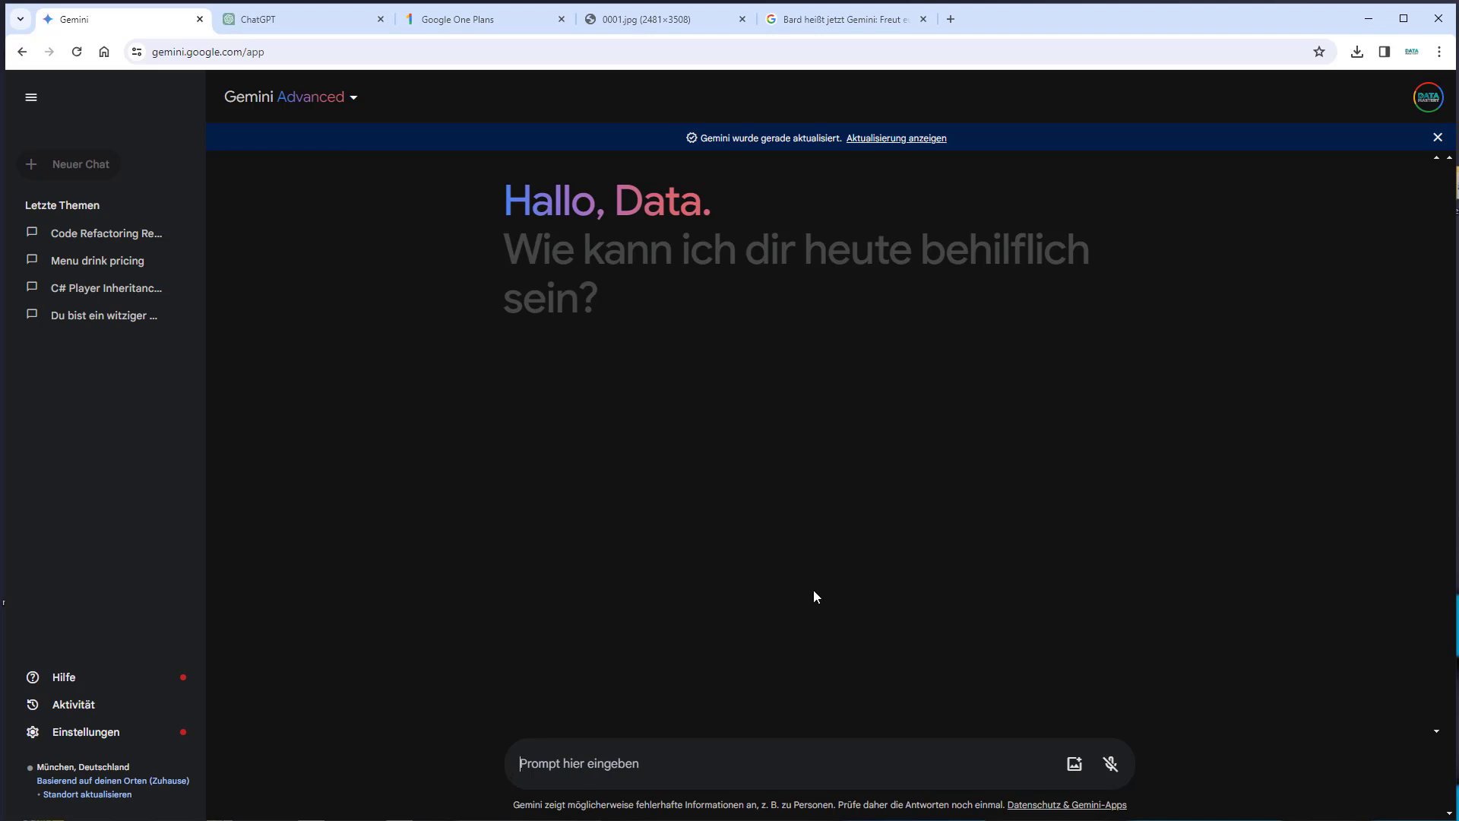
pyautogui.write('hello, w')
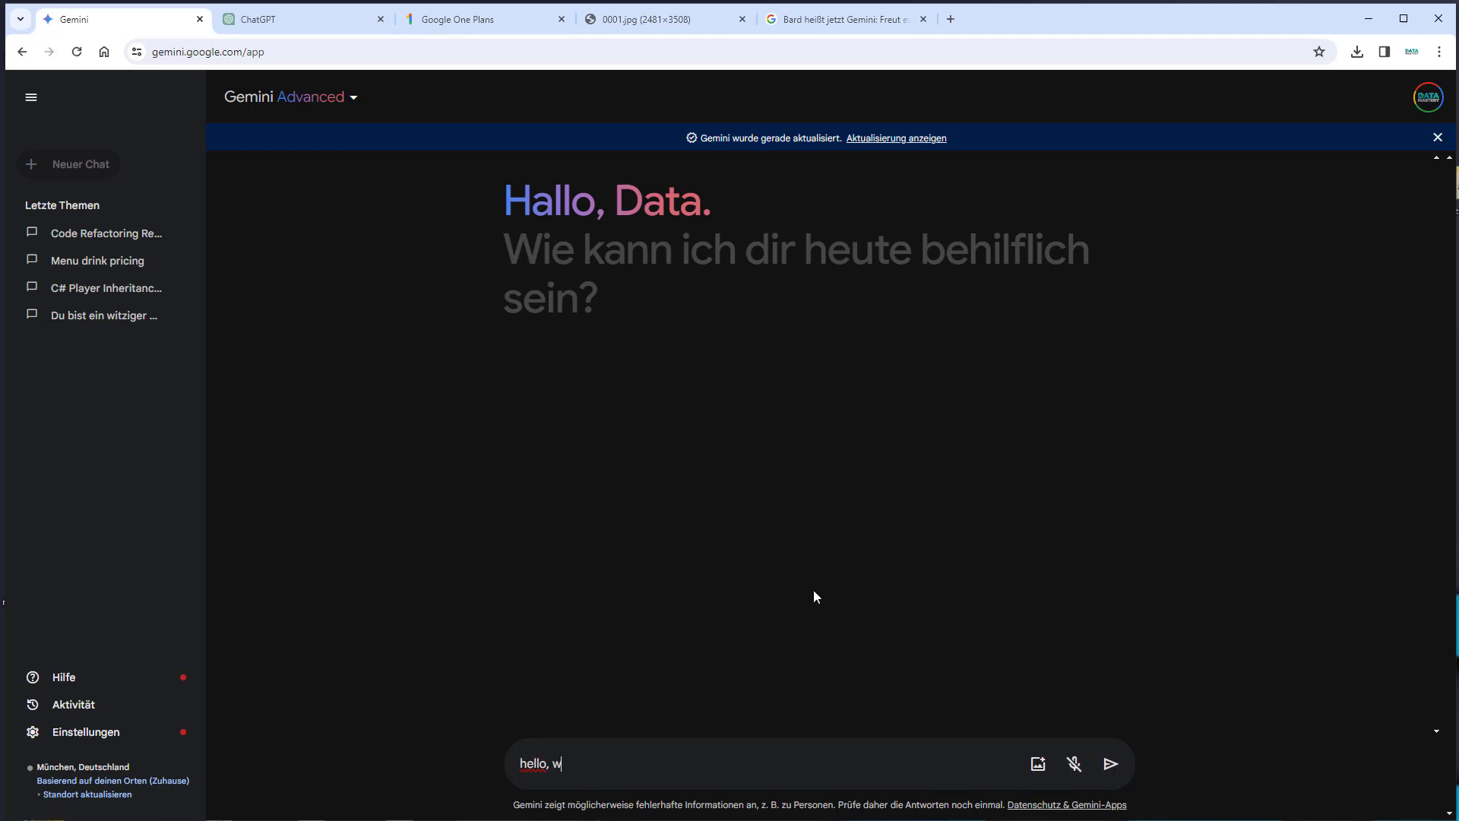
pyautogui.write('ho are you?')
pyautogui.press('Return')
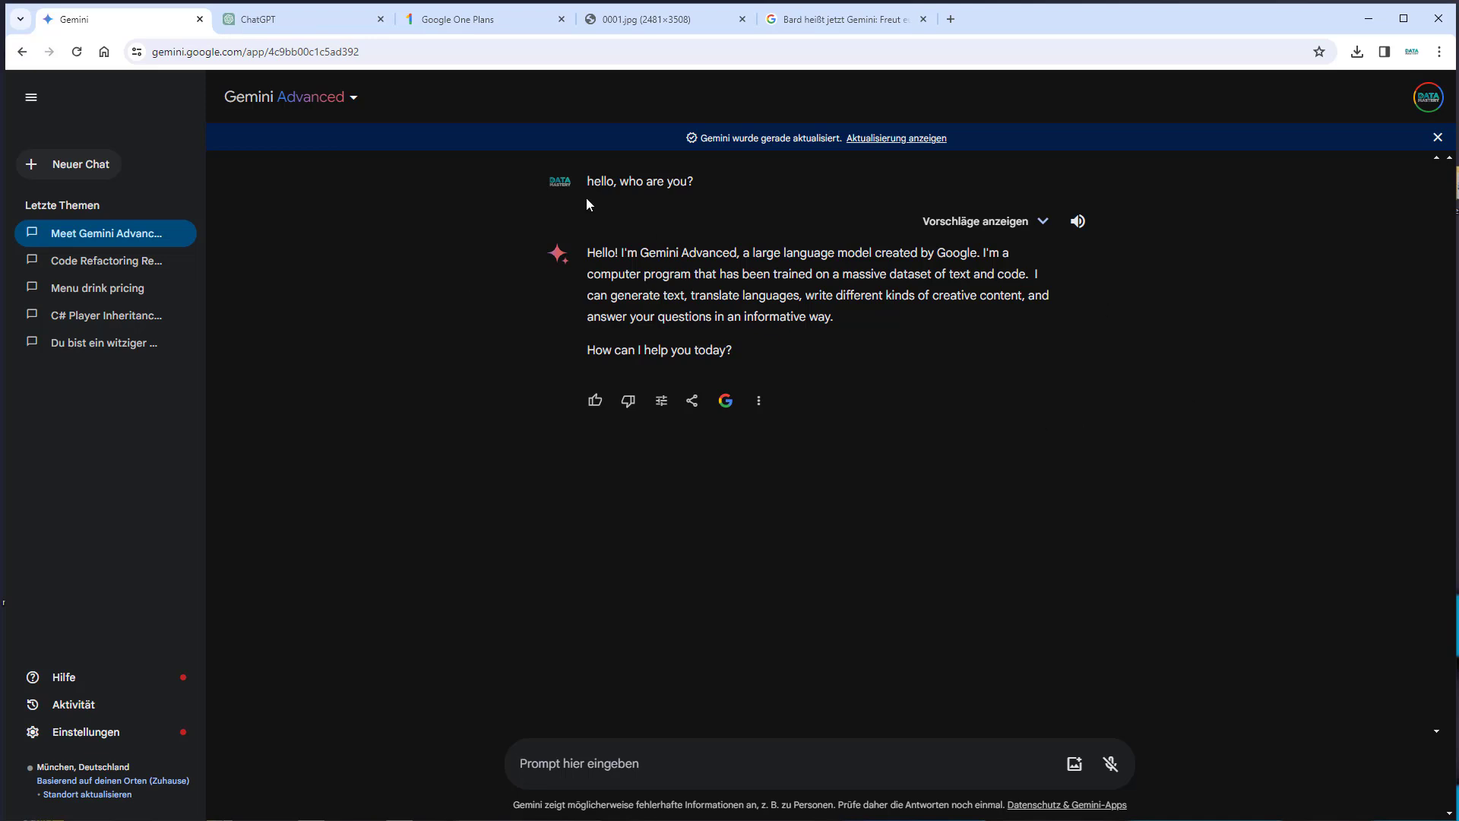
pyautogui.click(334, 19)
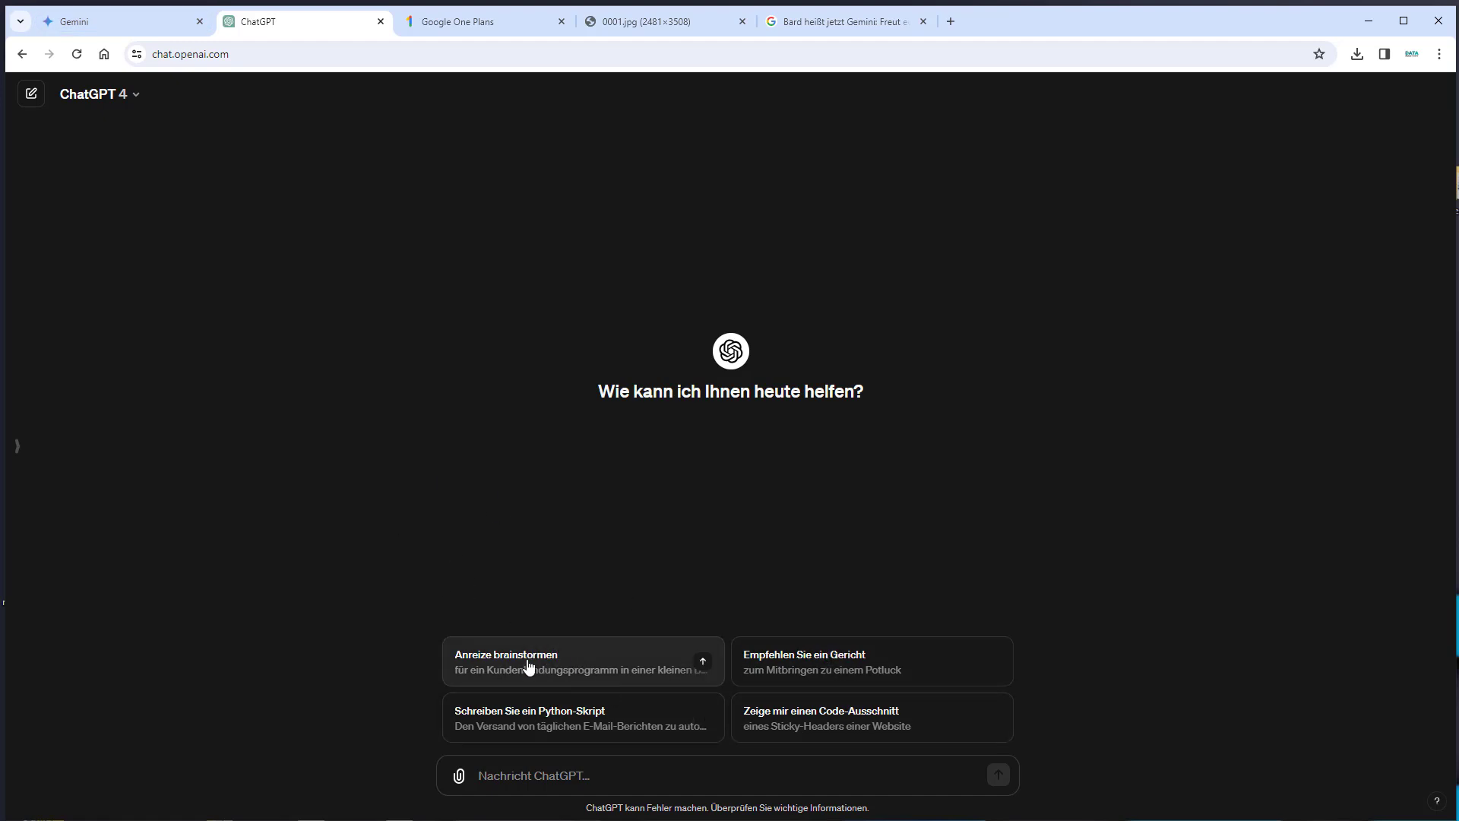
# Send ChatGPT the 'Anreize brainstormen' bookstore loyalty suggestion, then return to Gemini
pyautogui.click(566, 671)
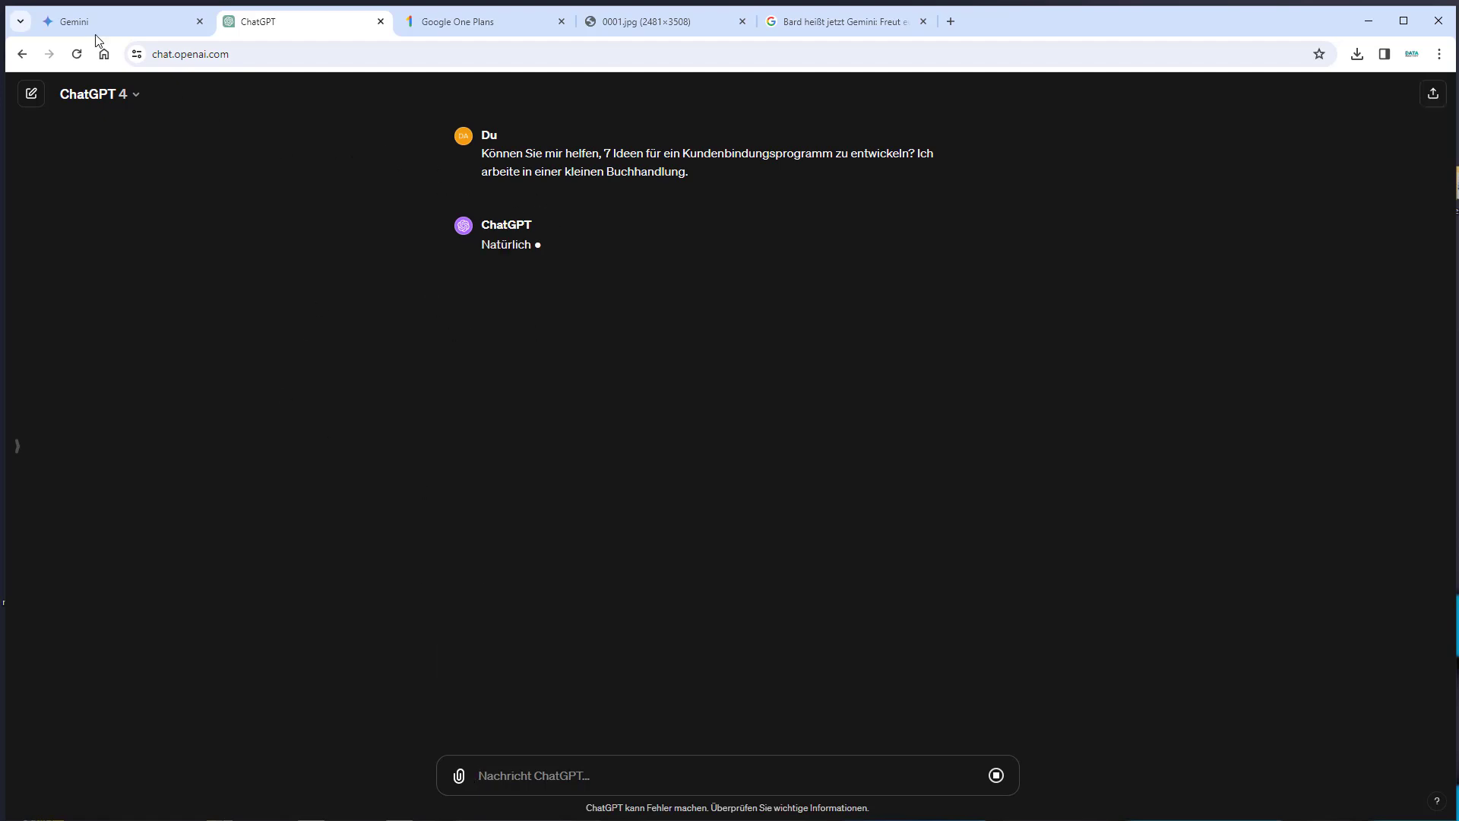
pyautogui.click(114, 23)
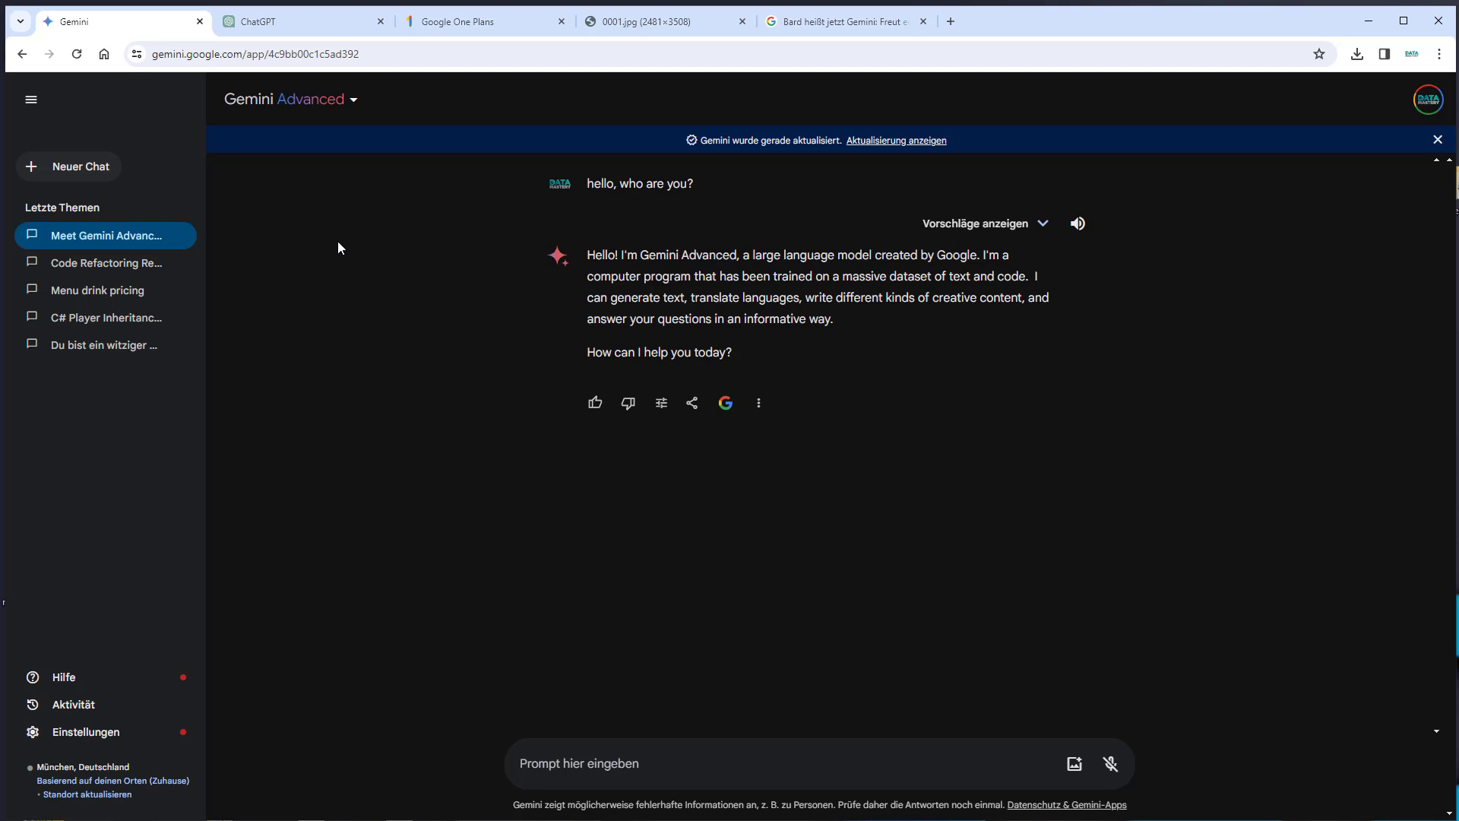
# Paste and send Gemini the Player class prompt with Archer, Warrior and Mage subclasses
pyautogui.write('create a Base class Player, which 3 classes Archer, Warrior, Mage inherit from. Show some code examples')
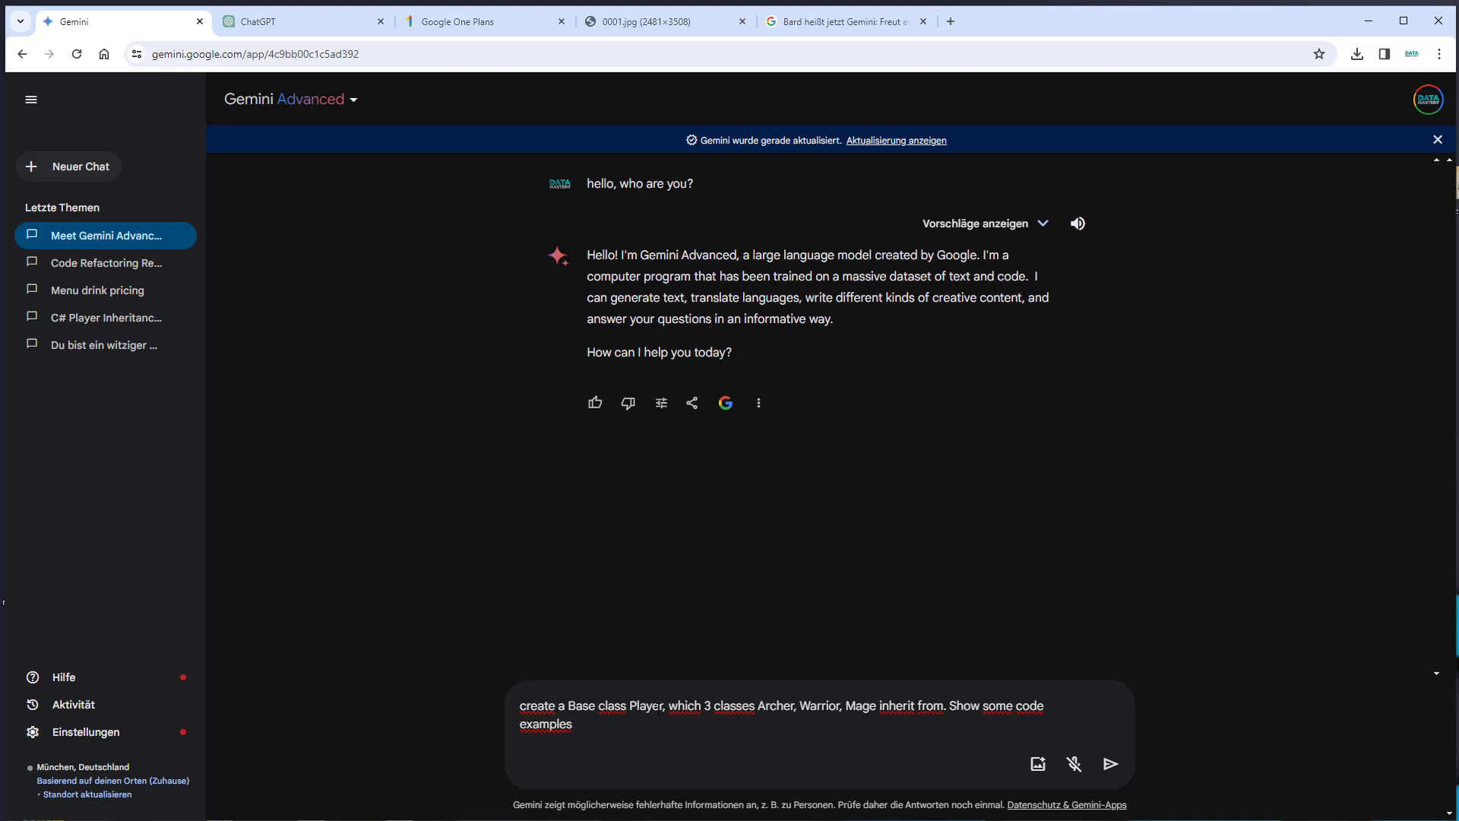
pyautogui.moveTo(945, 704); pyautogui.dragTo(958, 727)
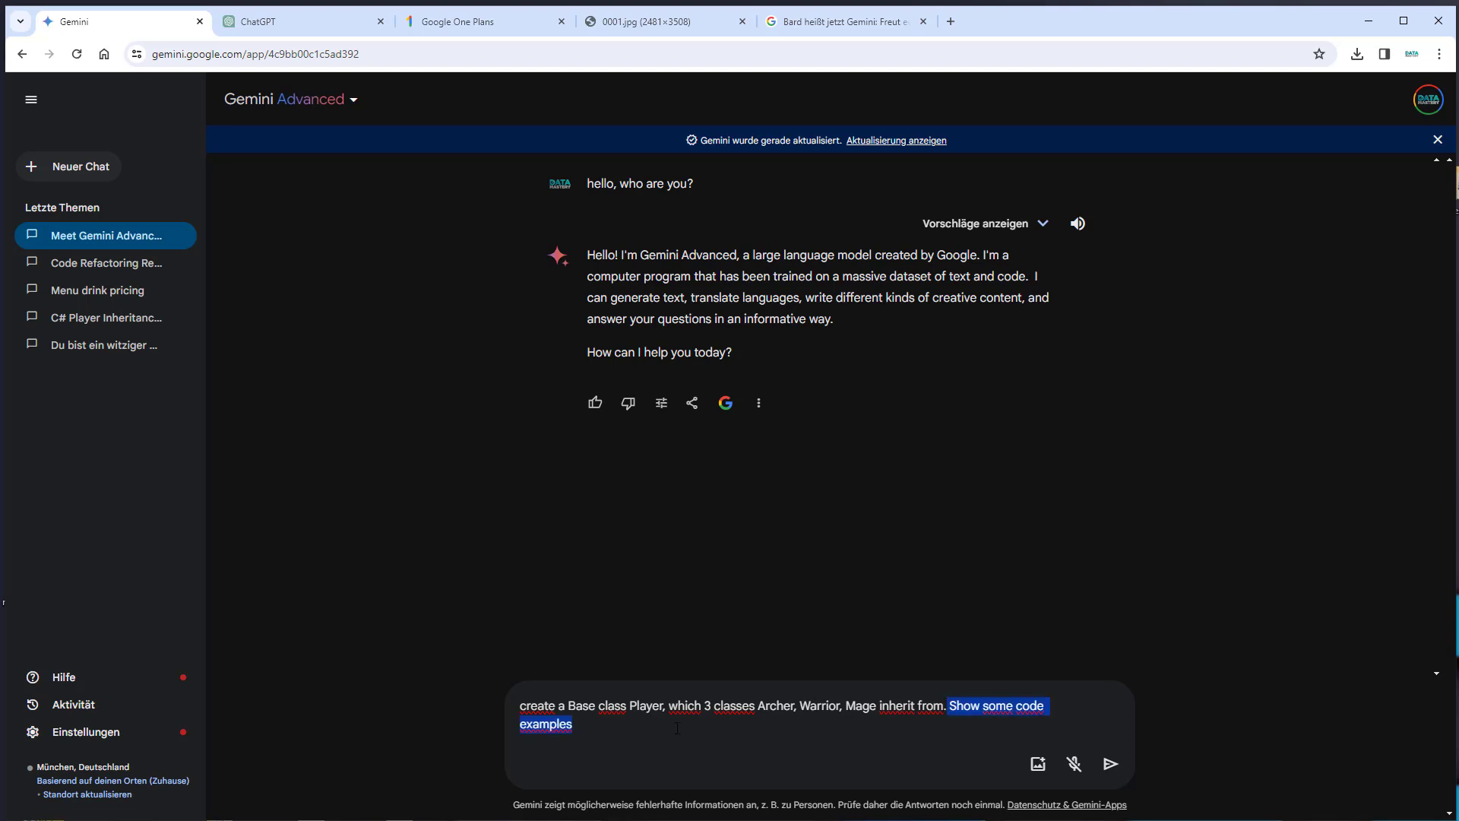
pyautogui.click(632, 738)
pyautogui.press('Return')
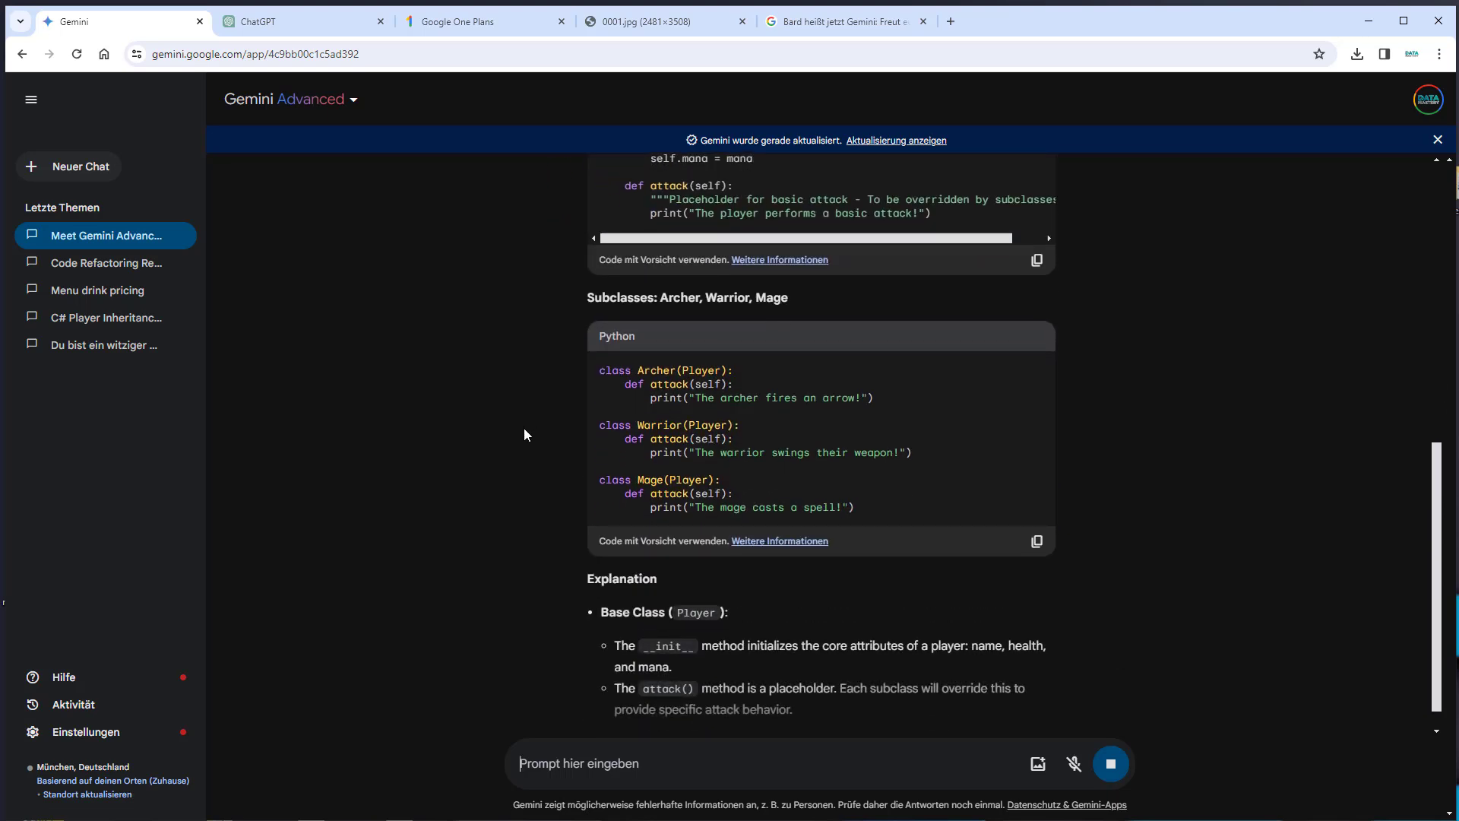
# Scroll through Gemini's class code and example usage, highlighting the Archer attack method
pyautogui.scroll(4, 739, 361)
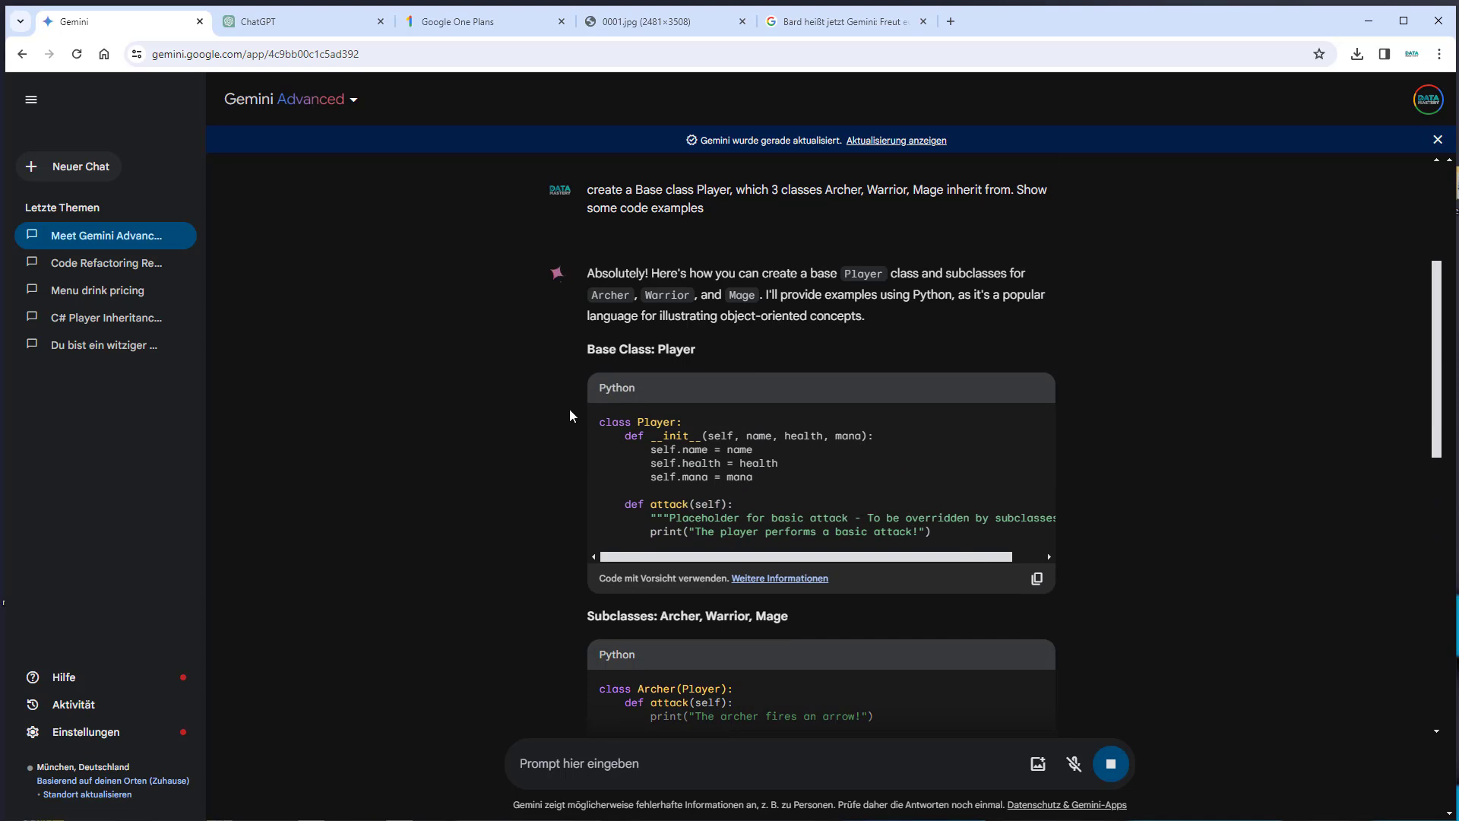
pyautogui.scroll(-3, 570, 414)
pyautogui.moveTo(875, 491); pyautogui.dragTo(599, 463)
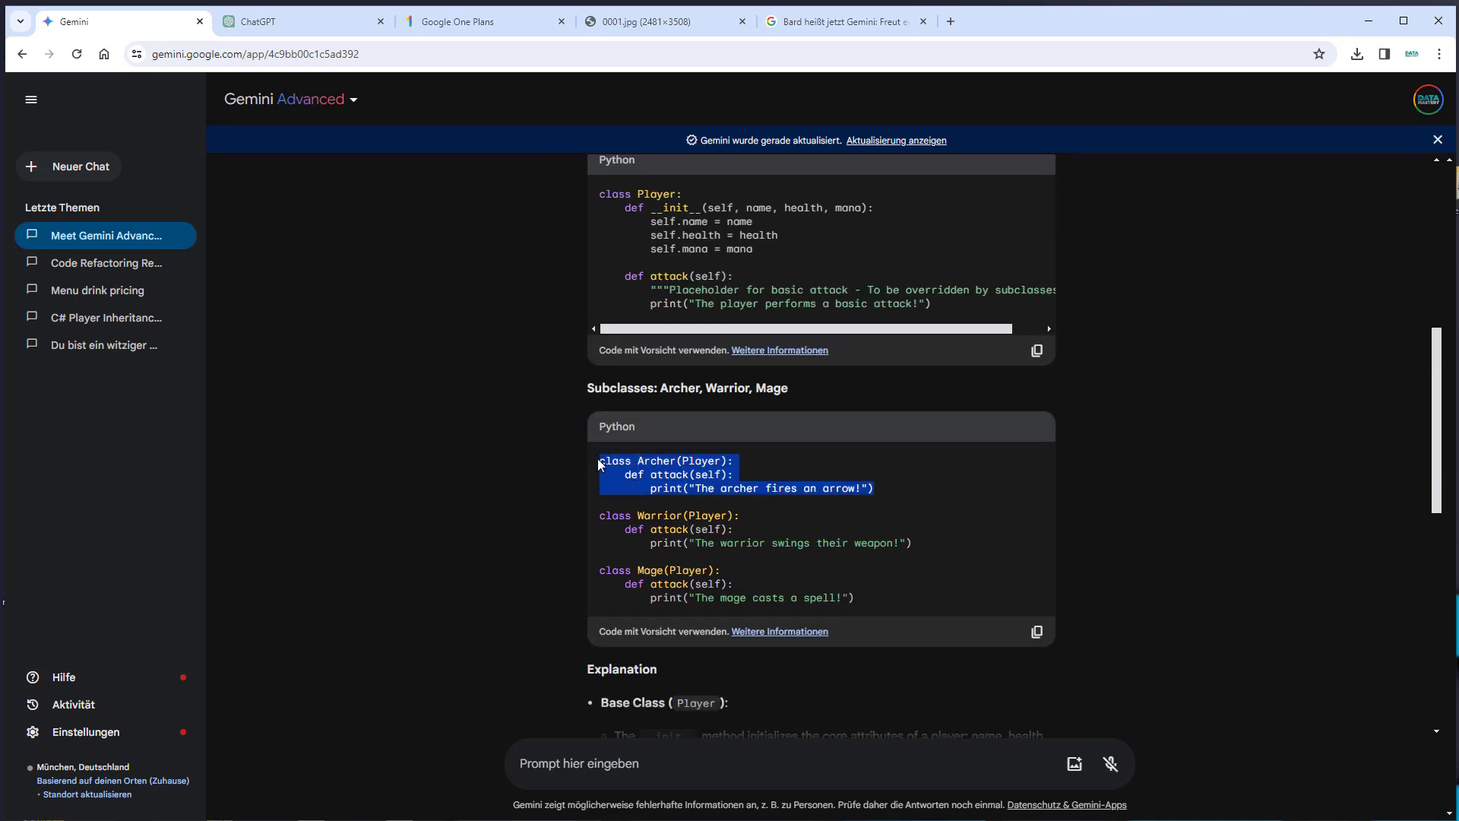
pyautogui.doubleClick(669, 474)
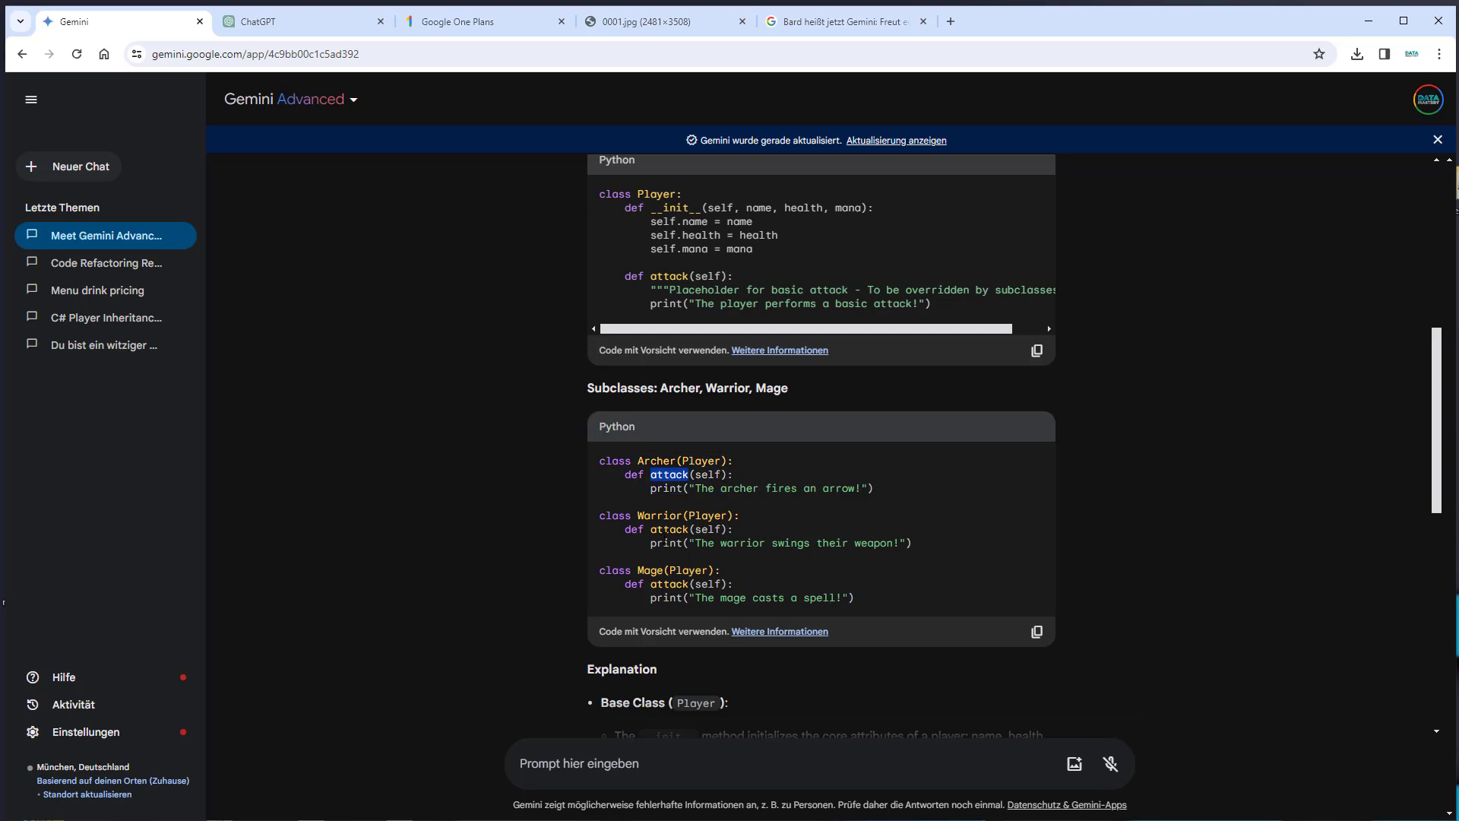
pyautogui.click(666, 543)
pyautogui.scroll(-3, 623, 550)
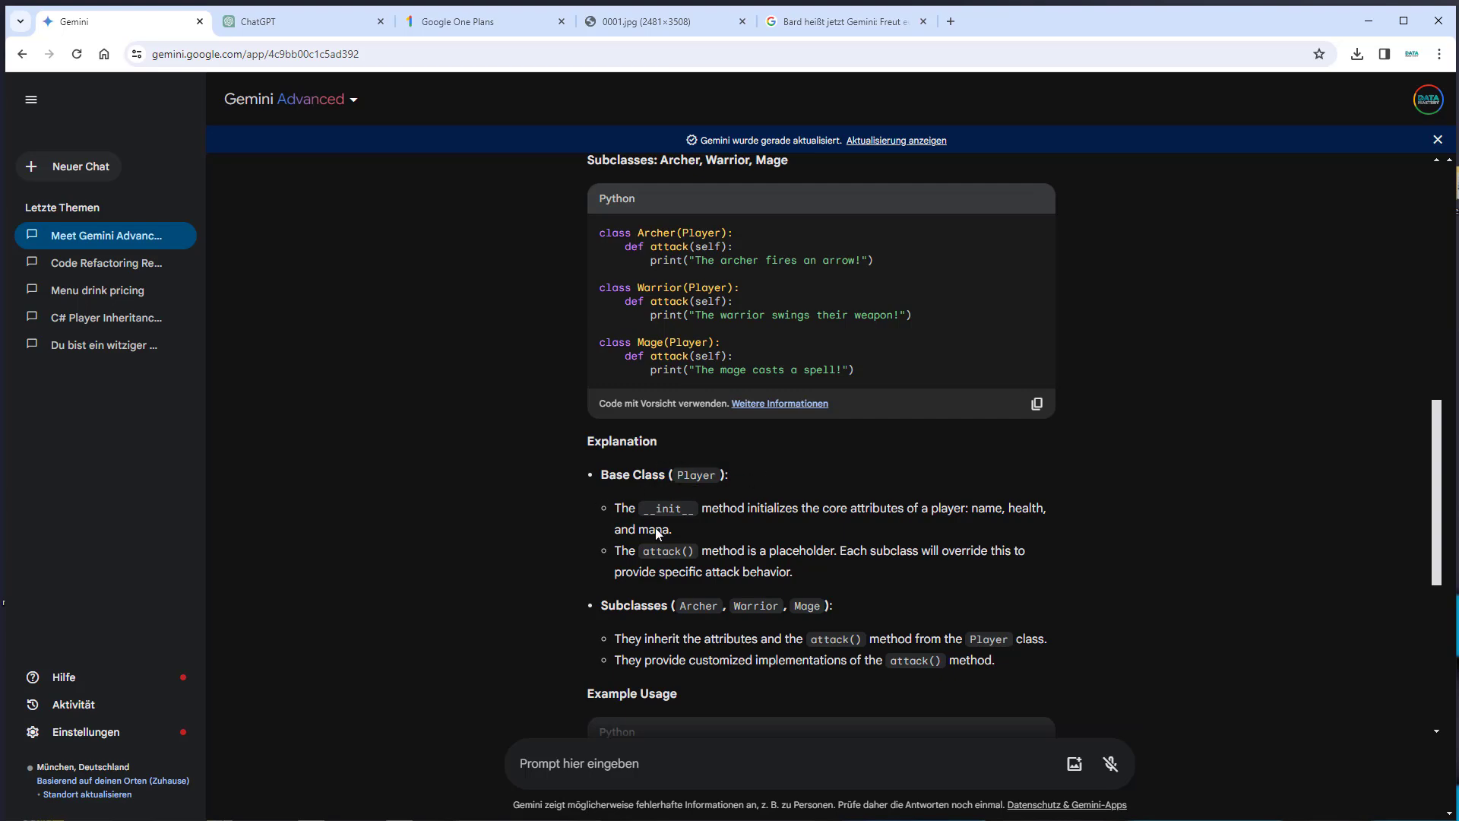
pyautogui.scroll(-6, 796, 560)
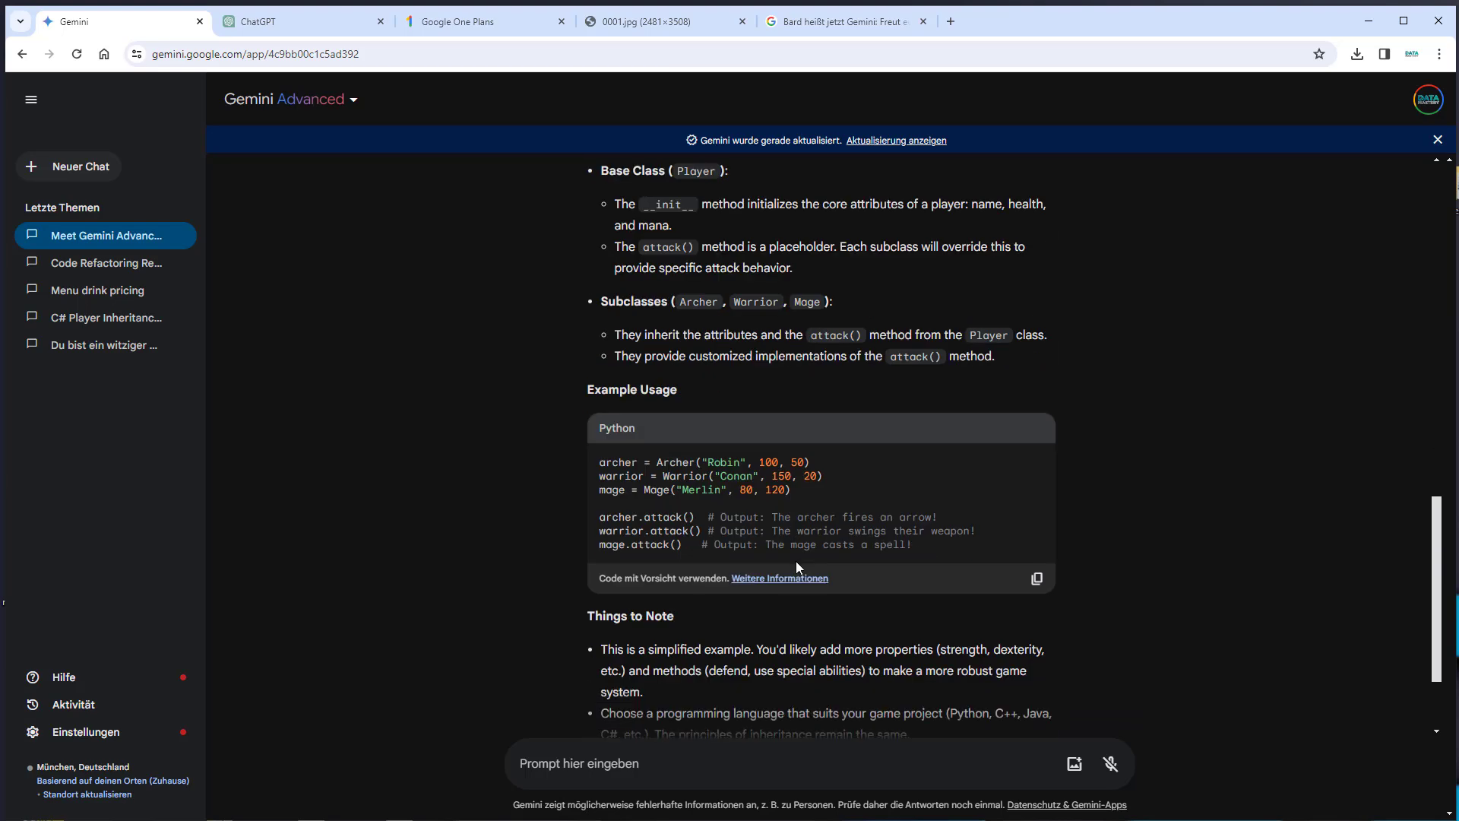
pyautogui.moveTo(736, 410); pyautogui.dragTo(943, 396)
pyautogui.click(403, 432)
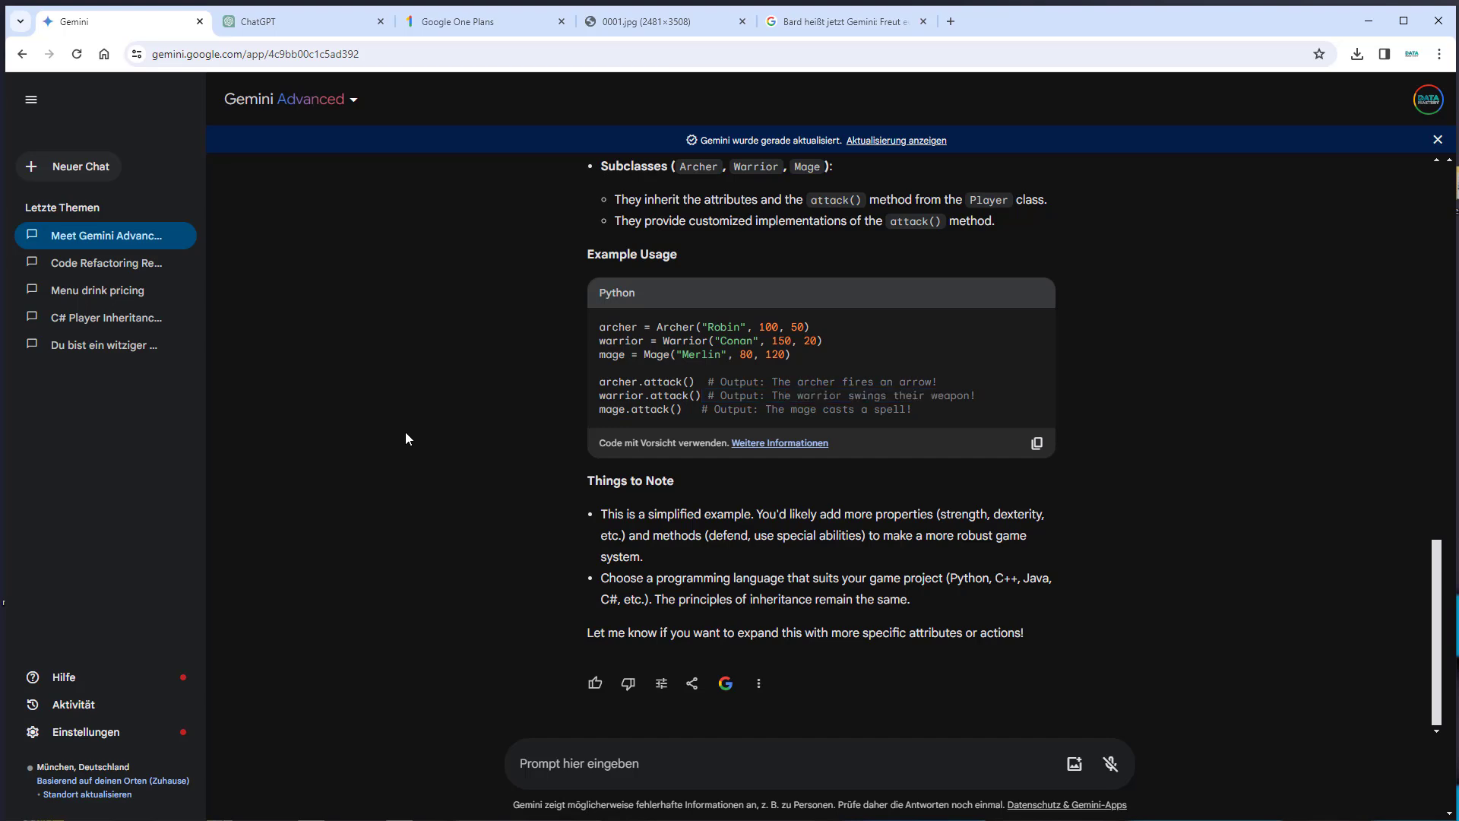
pyautogui.scroll(8, 395, 430)
pyautogui.scroll(3, 395, 430)
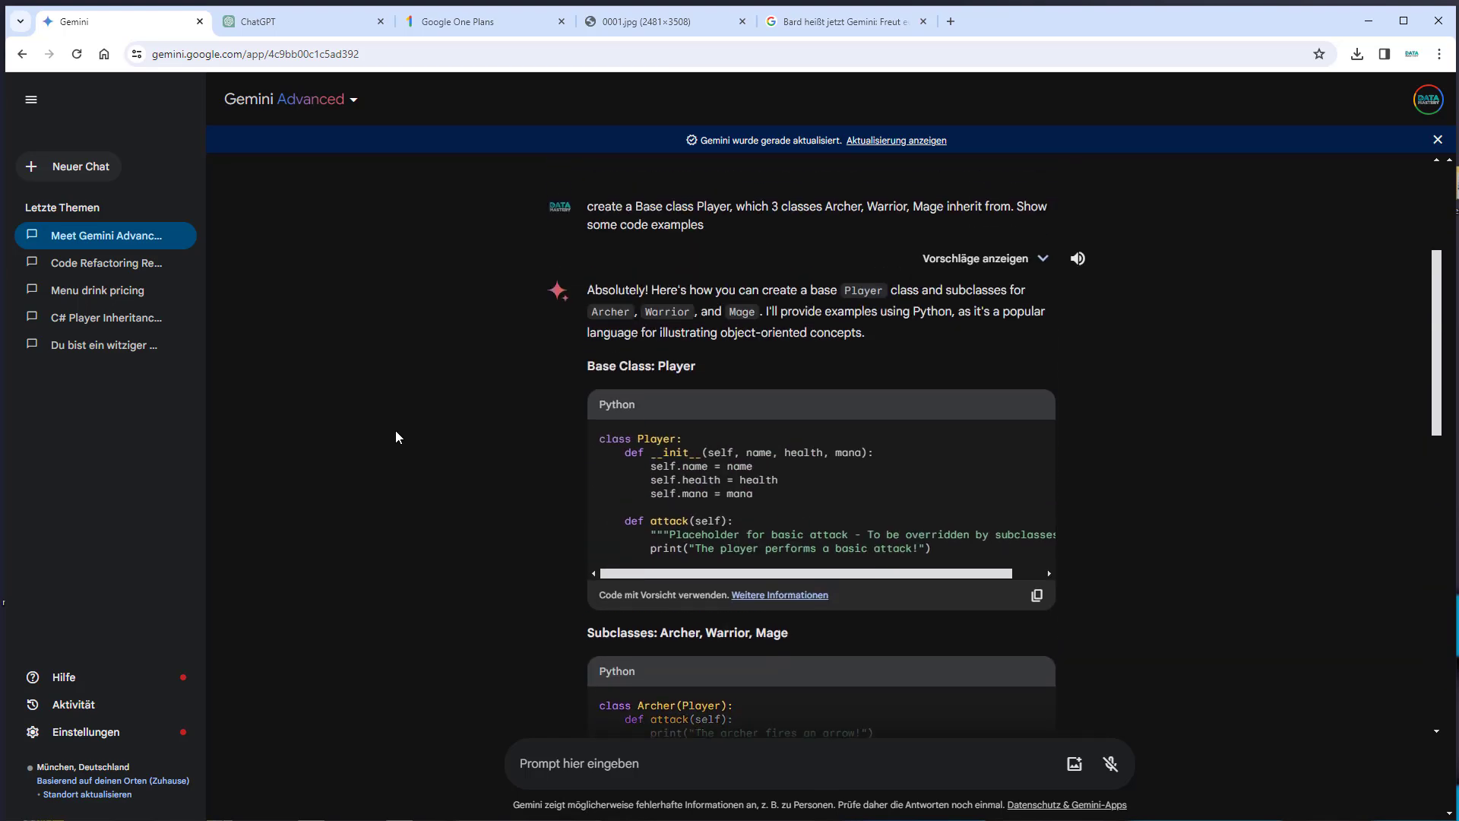
pyautogui.scroll(-2, 541, 342)
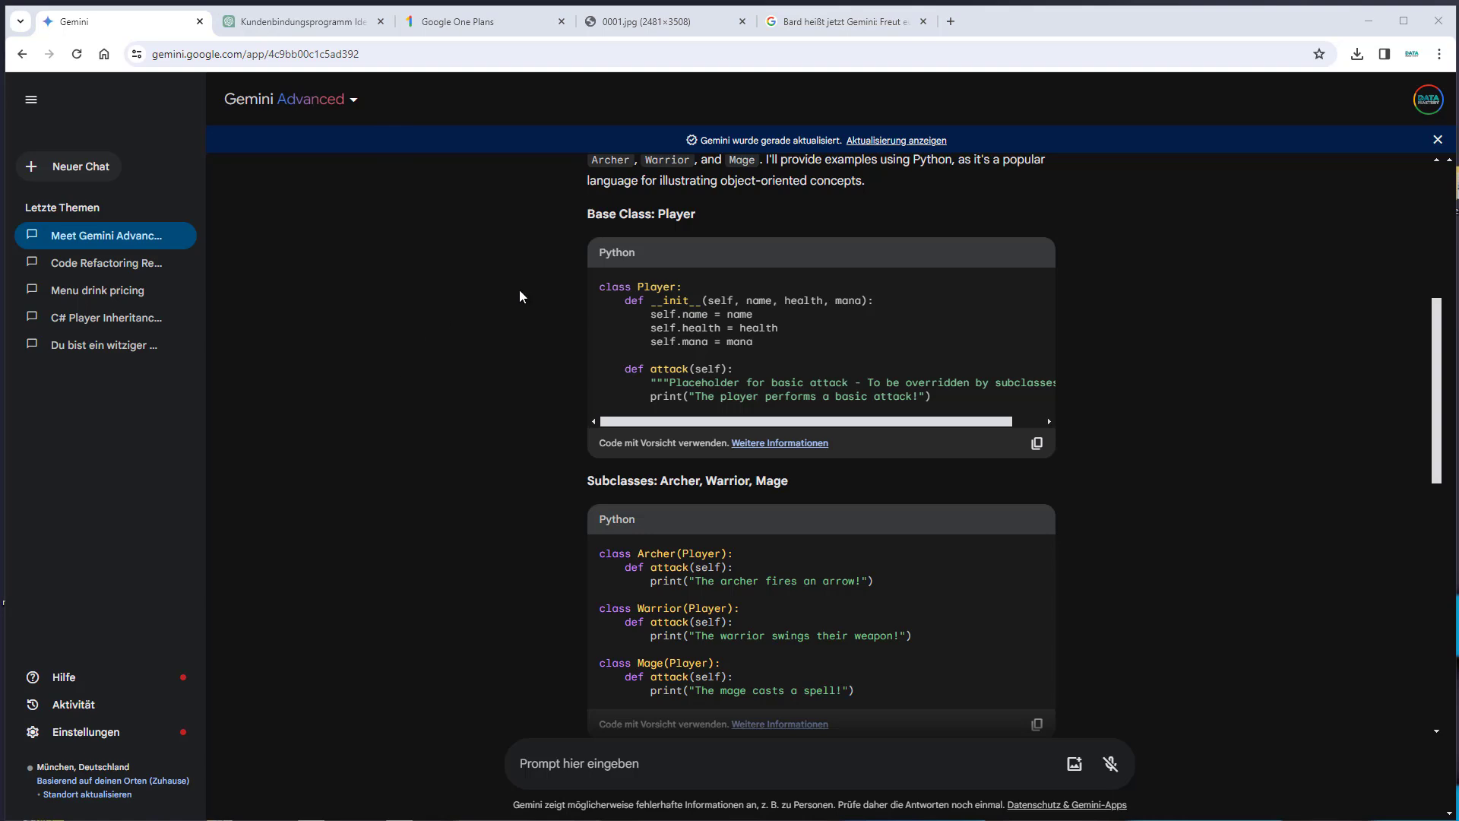
# Start a new ChatGPT chat and send it the same class inheritance prompt
pyautogui.click(304, 21)
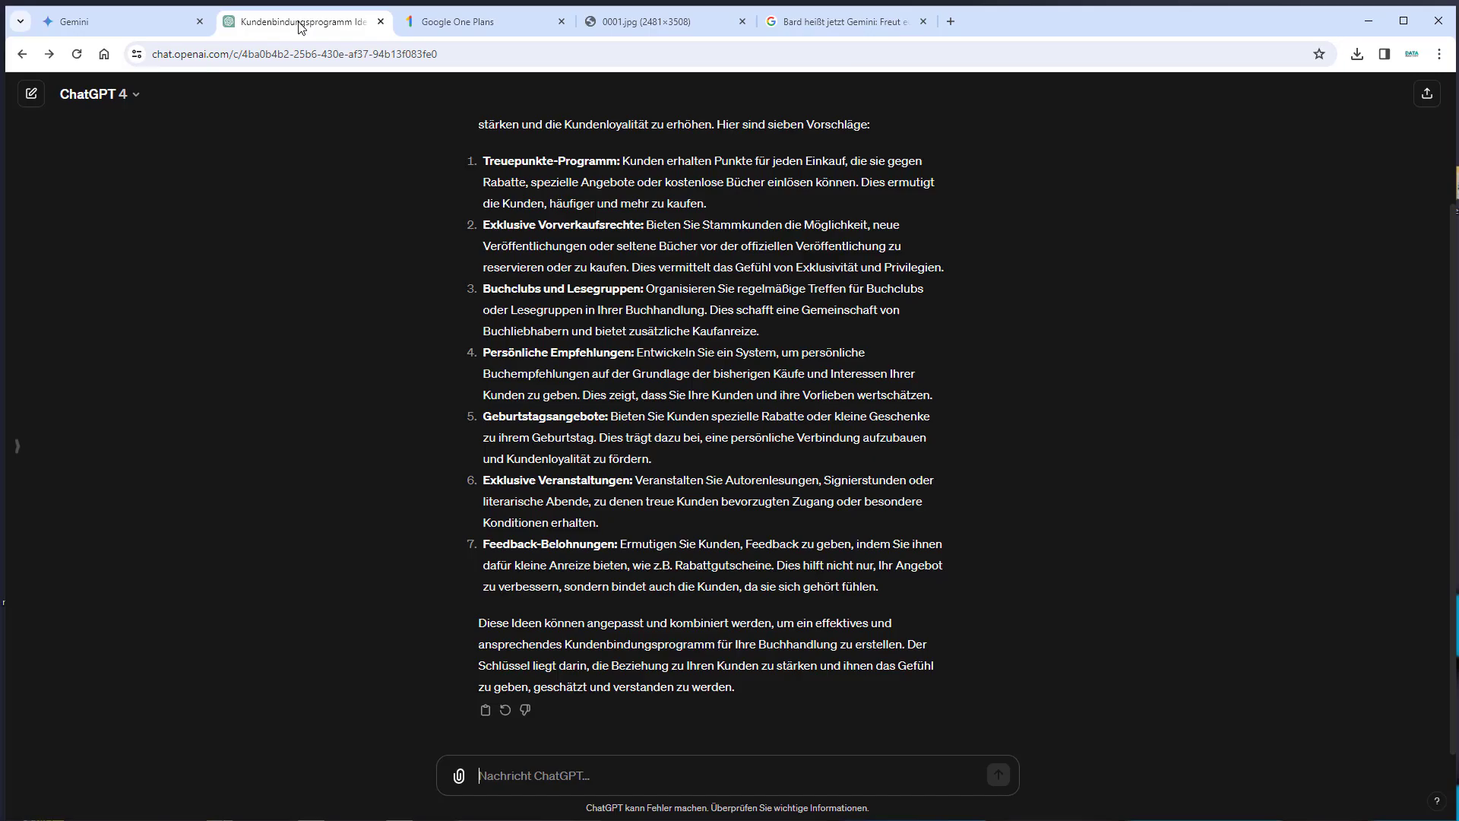
pyautogui.click(21, 105)
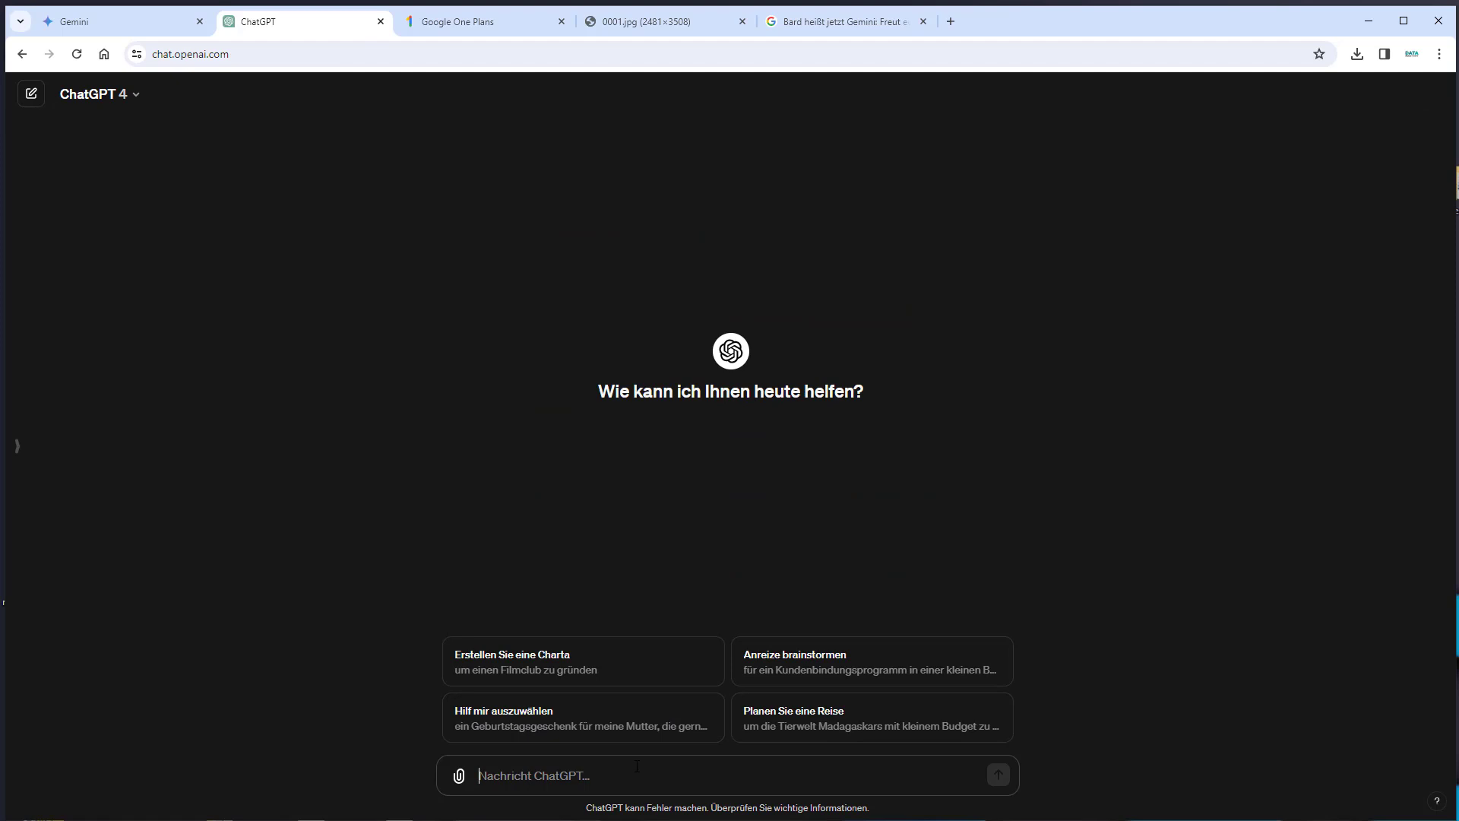
pyautogui.write('create a Base class Player, which 3 classes Archer, Warrior, Mage inherit from. Show some code examples')
pyautogui.press('Return')
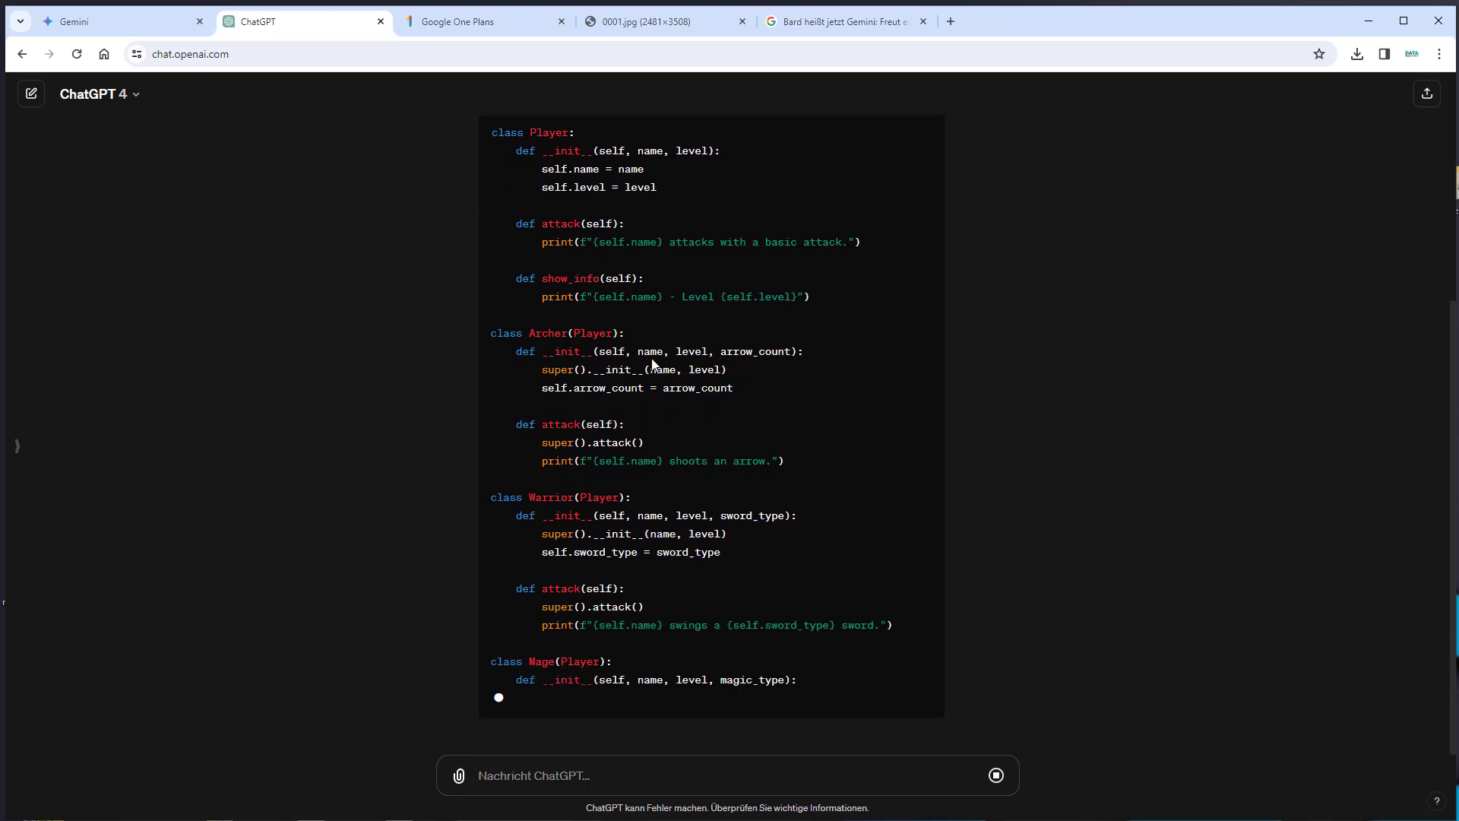
# Compare ChatGPT's Archer super().__init__ code with Gemini's, scrolling to the explanation bullets
pyautogui.moveTo(540, 351); pyautogui.dragTo(727, 351)
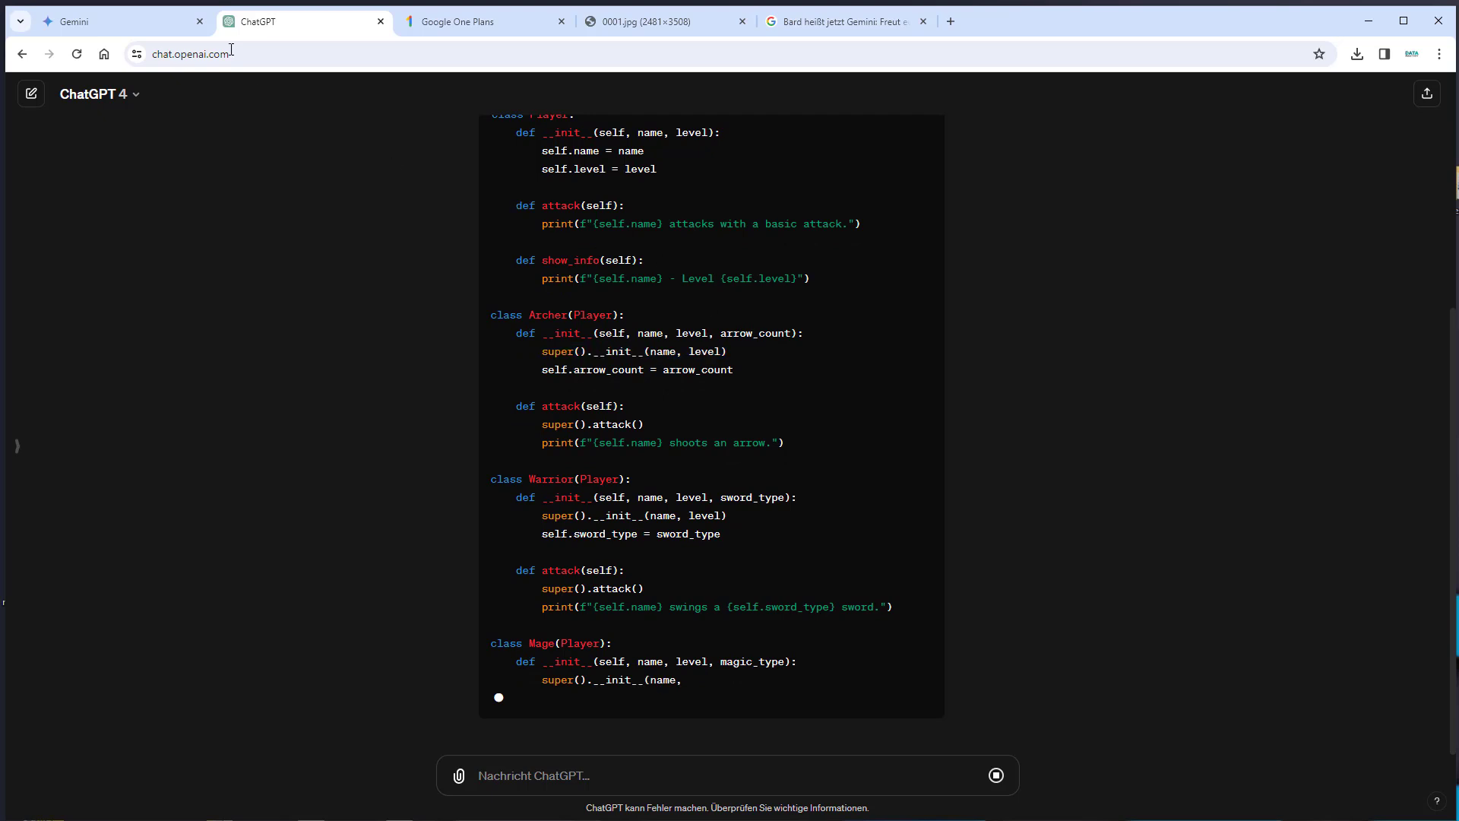
pyautogui.click(145, 23)
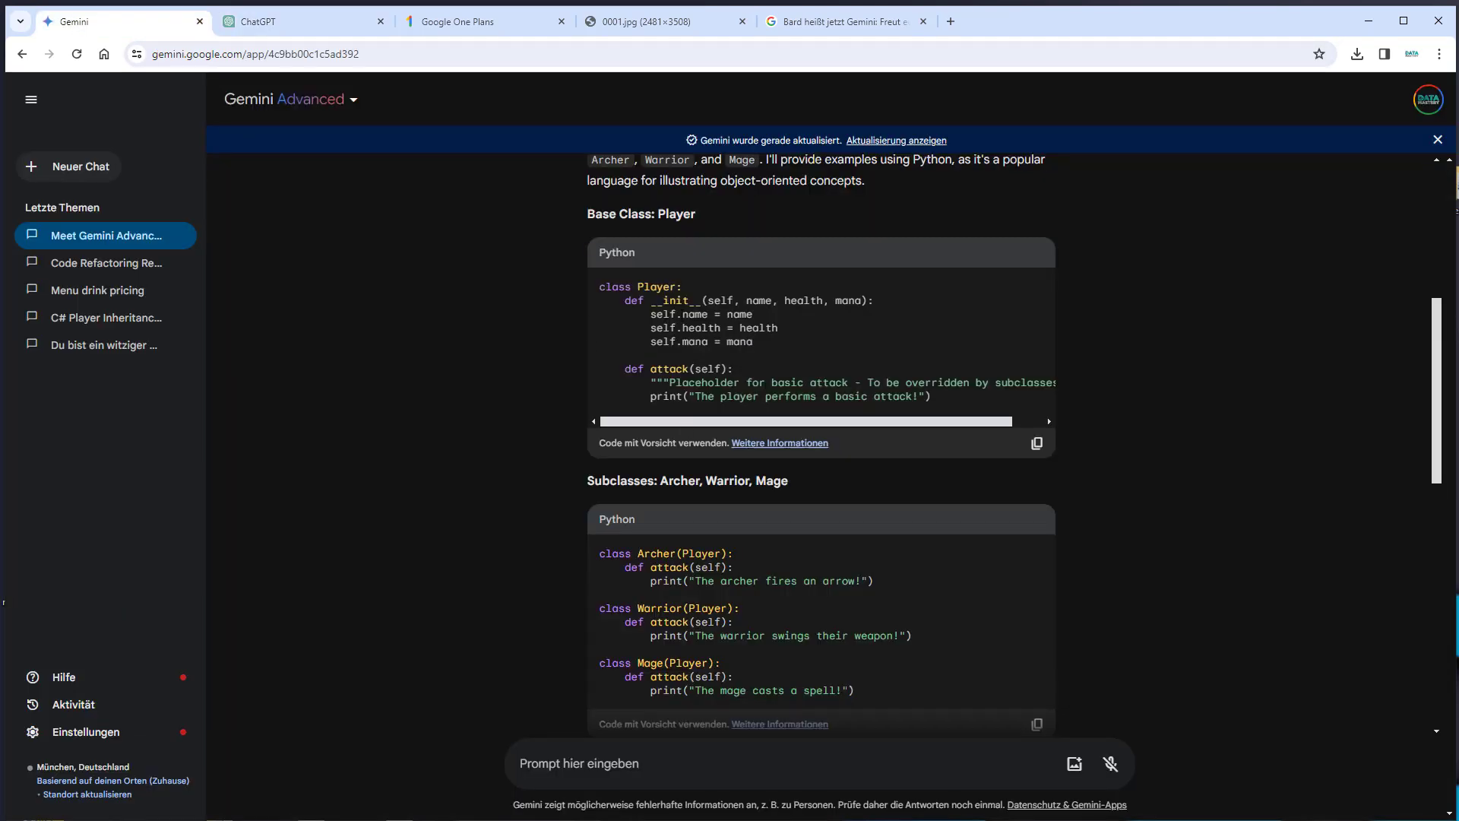
pyautogui.scroll(1, 681, 319)
pyautogui.scroll(-1, 577, 327)
pyautogui.click(305, 23)
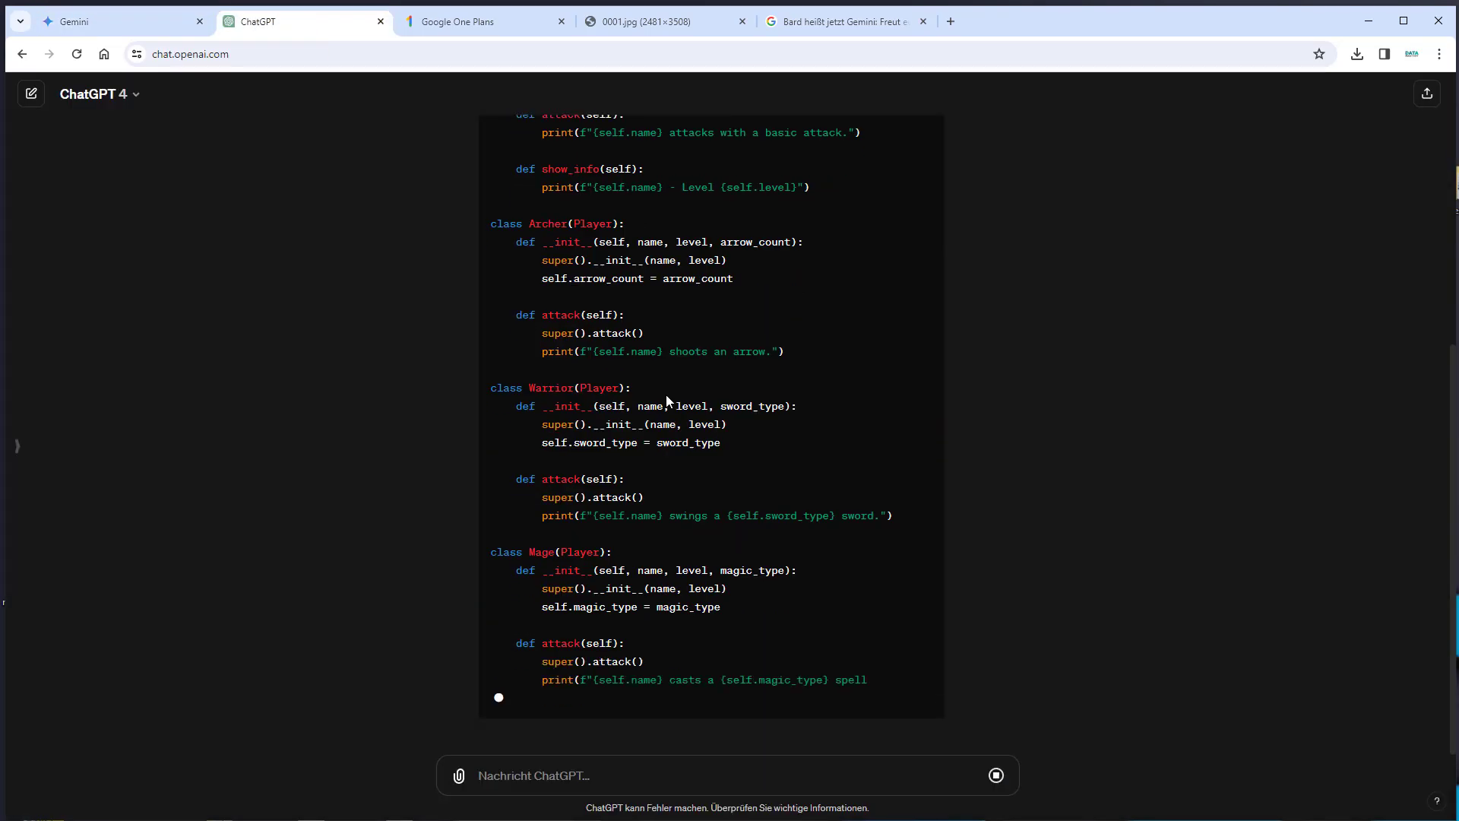
pyautogui.scroll(2, 667, 395)
pyautogui.scroll(-3, 667, 395)
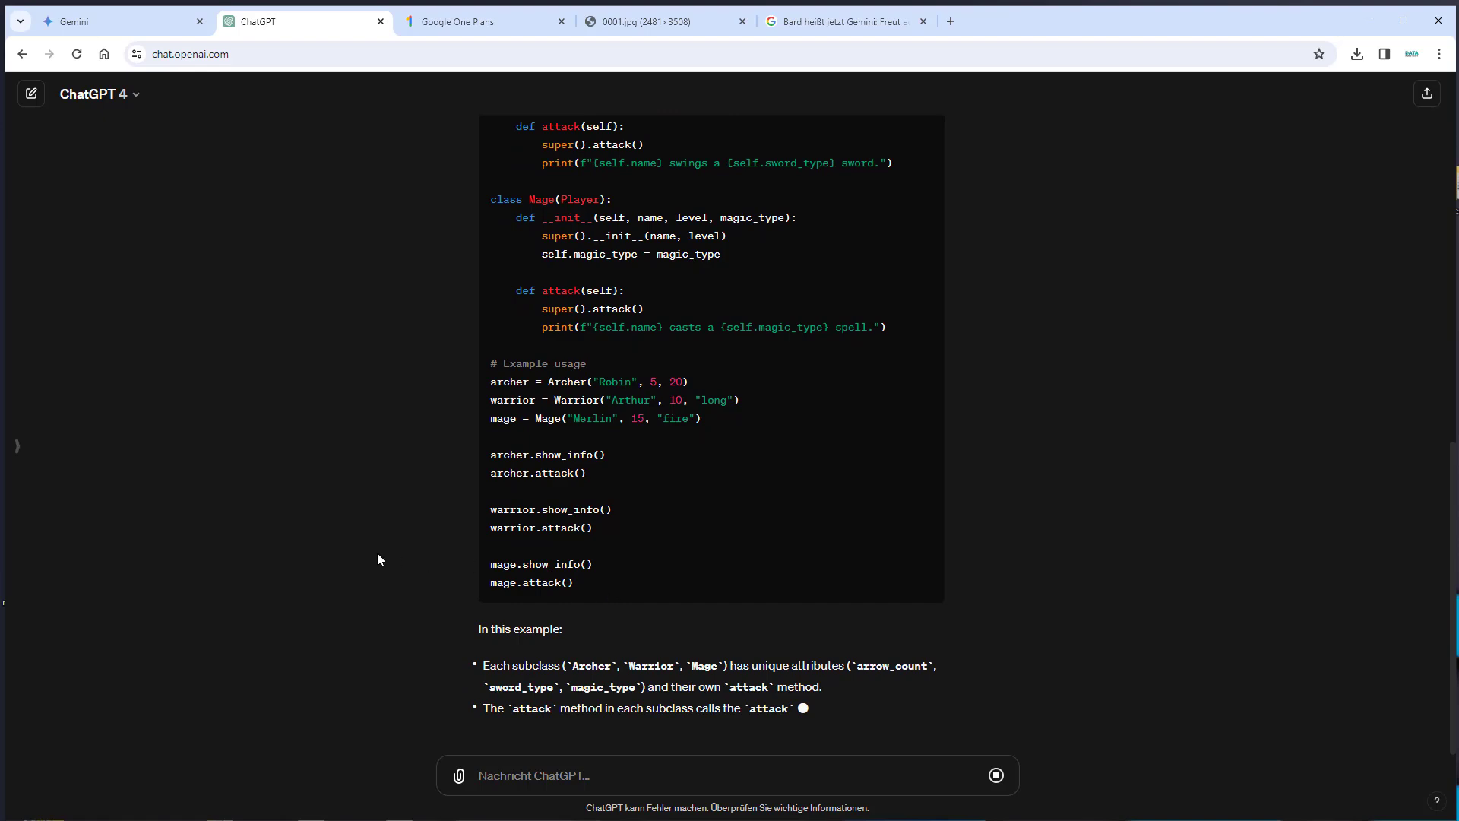
pyautogui.scroll(7, 723, 535)
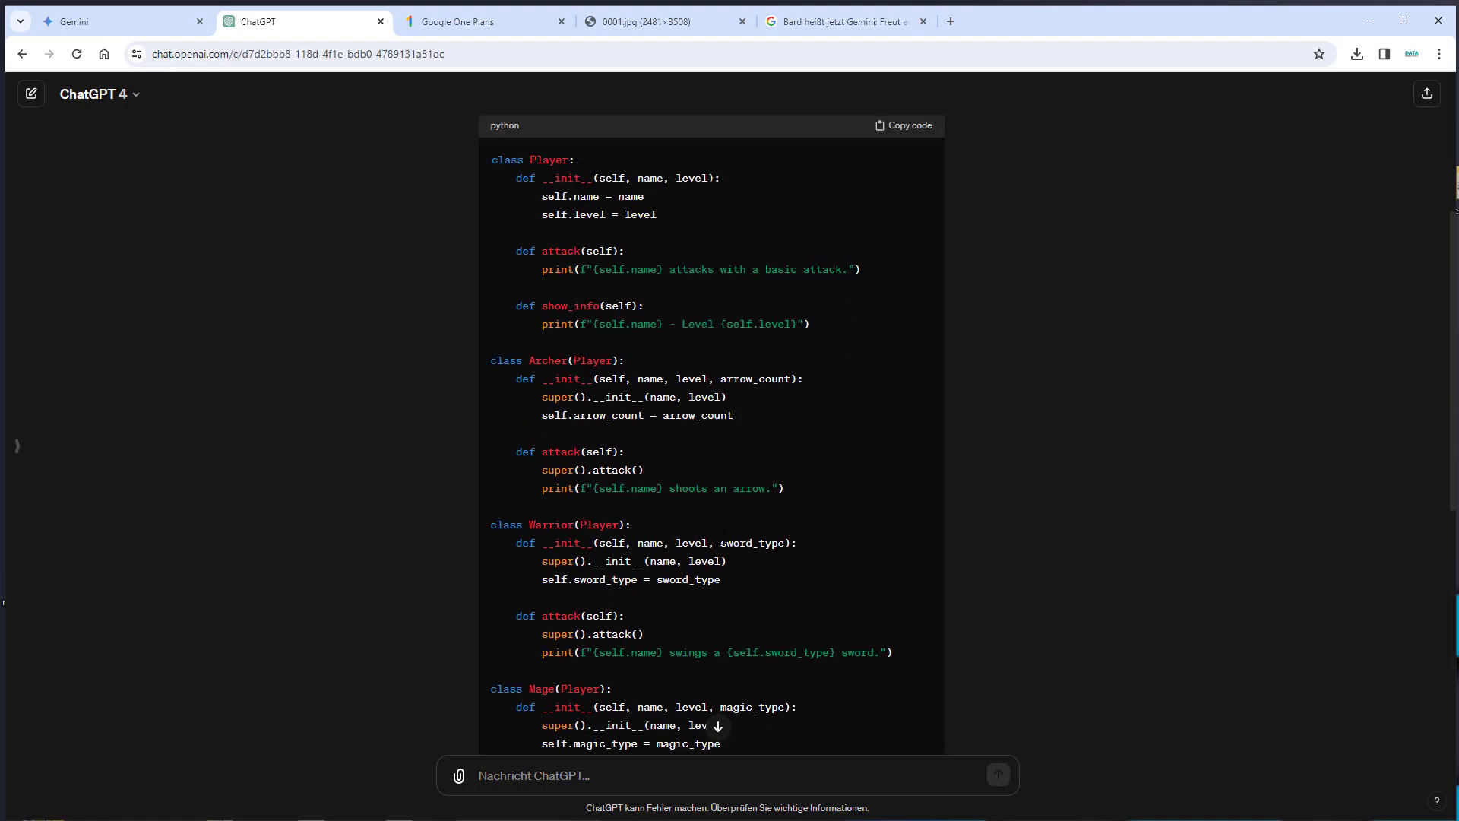
pyautogui.scroll(3, 722, 536)
pyautogui.scroll(-4, 720, 537)
pyautogui.scroll(-6, 897, 437)
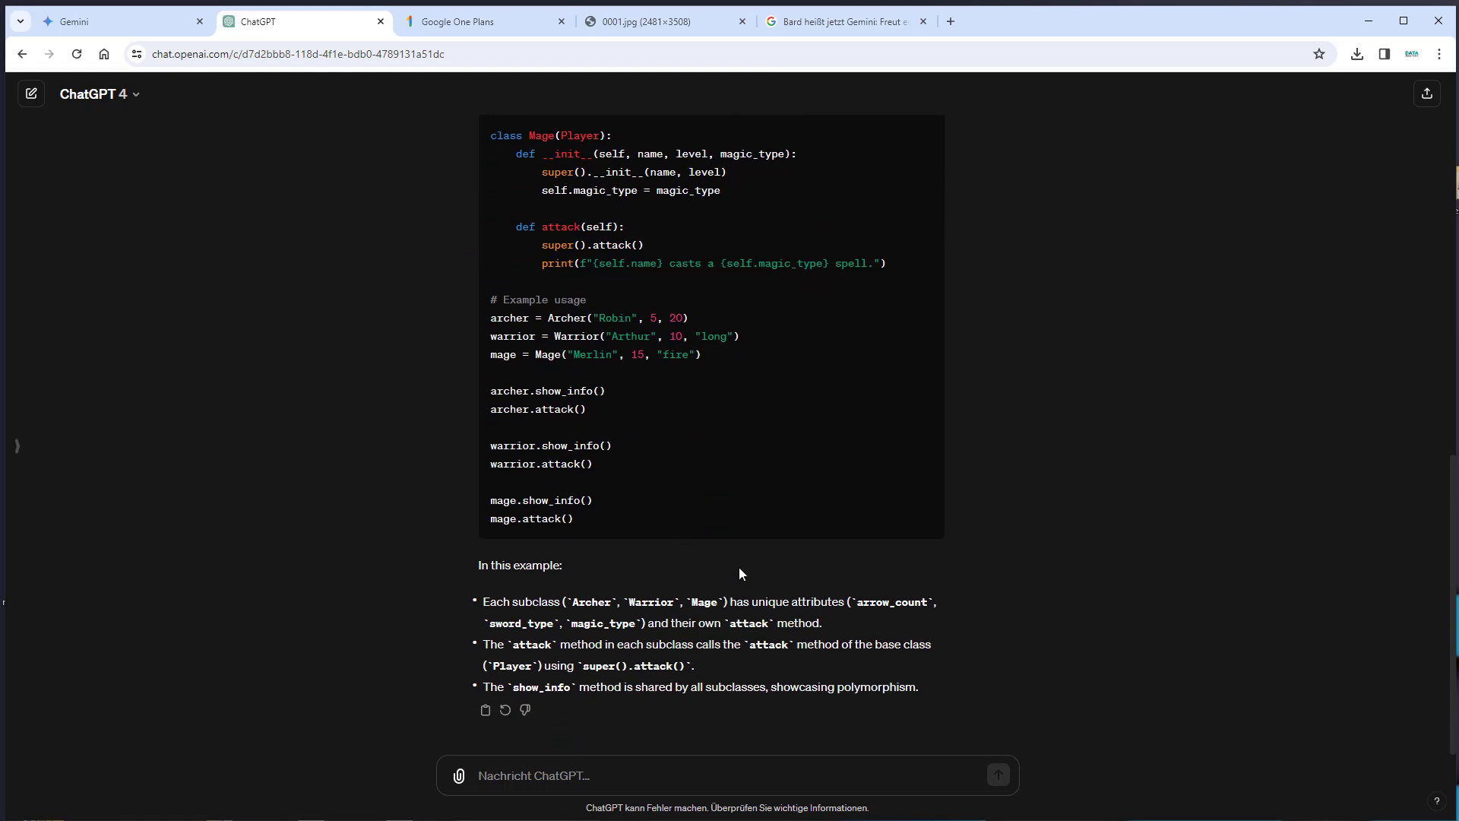
# Scroll pgvector.py to its end in VS Code and select the whole file
pyautogui.click(111, 24)
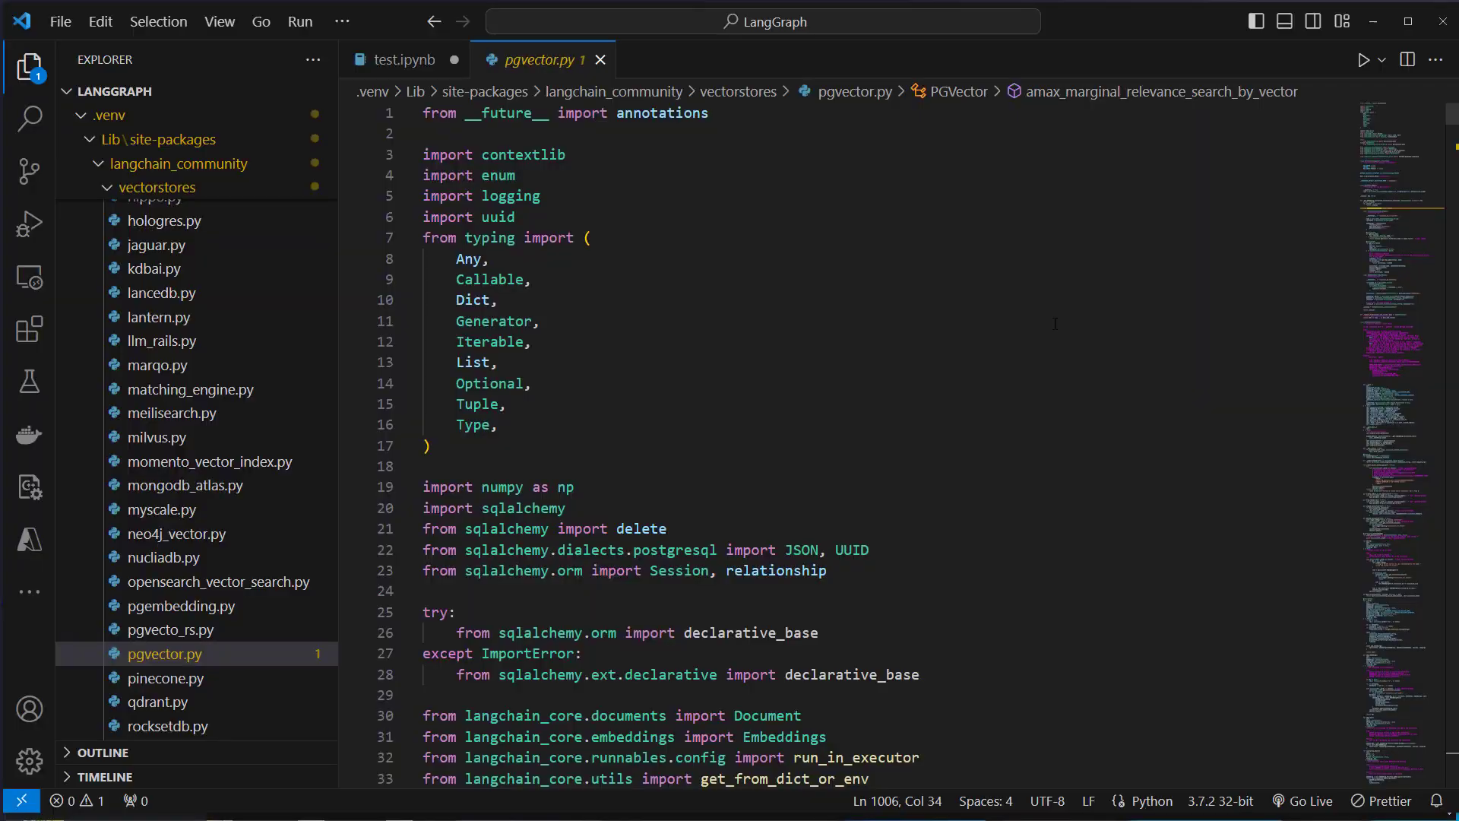
pyautogui.scroll(-1, 570, 181)
pyautogui.scroll(-3, 642, 259)
pyautogui.moveTo(1410, 131); pyautogui.dragTo(1374, 751)
pyautogui.scroll(-2, 1052, 655)
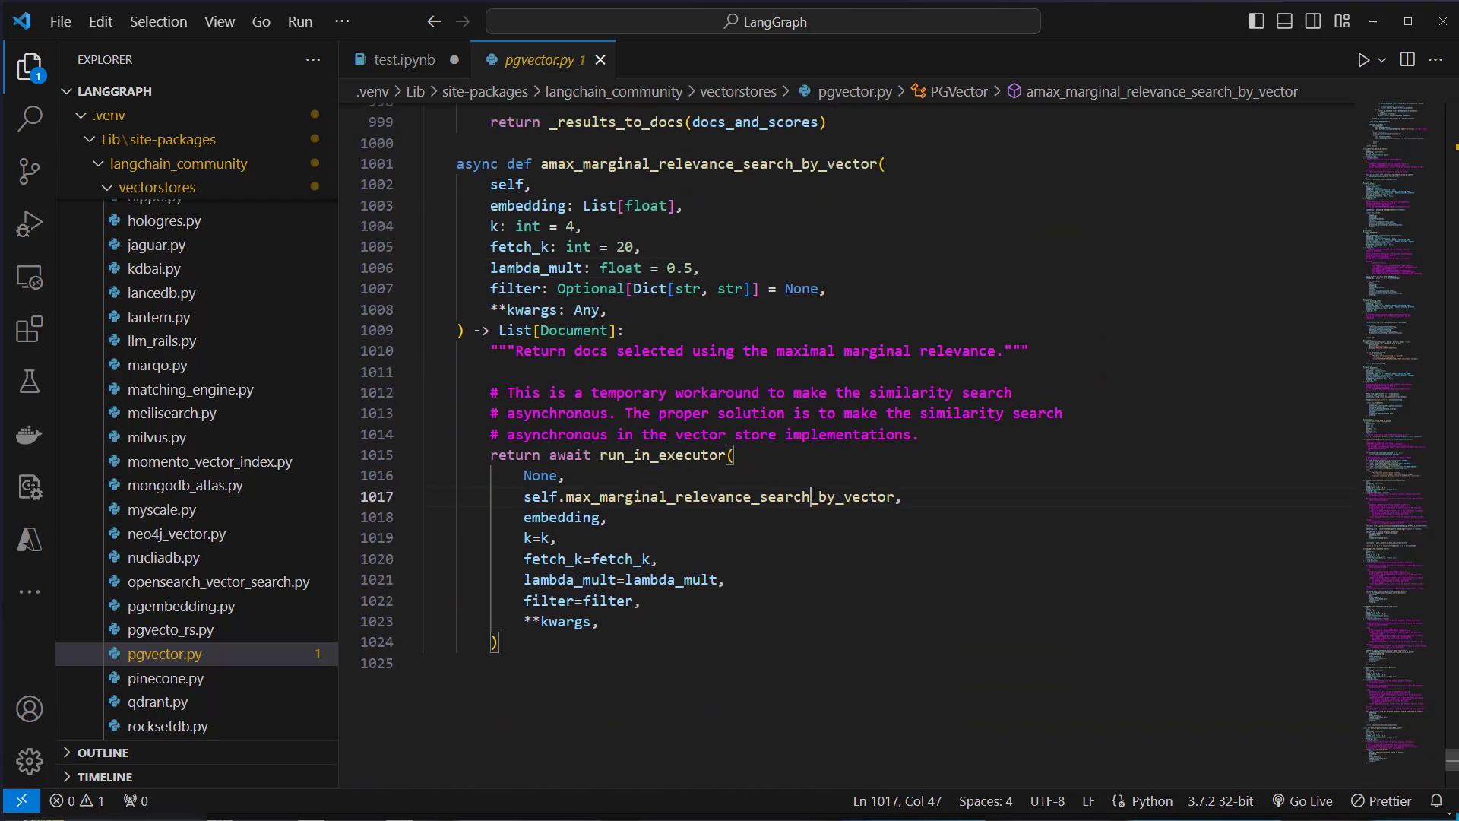
pyautogui.hotkey('ctrl', 'a')
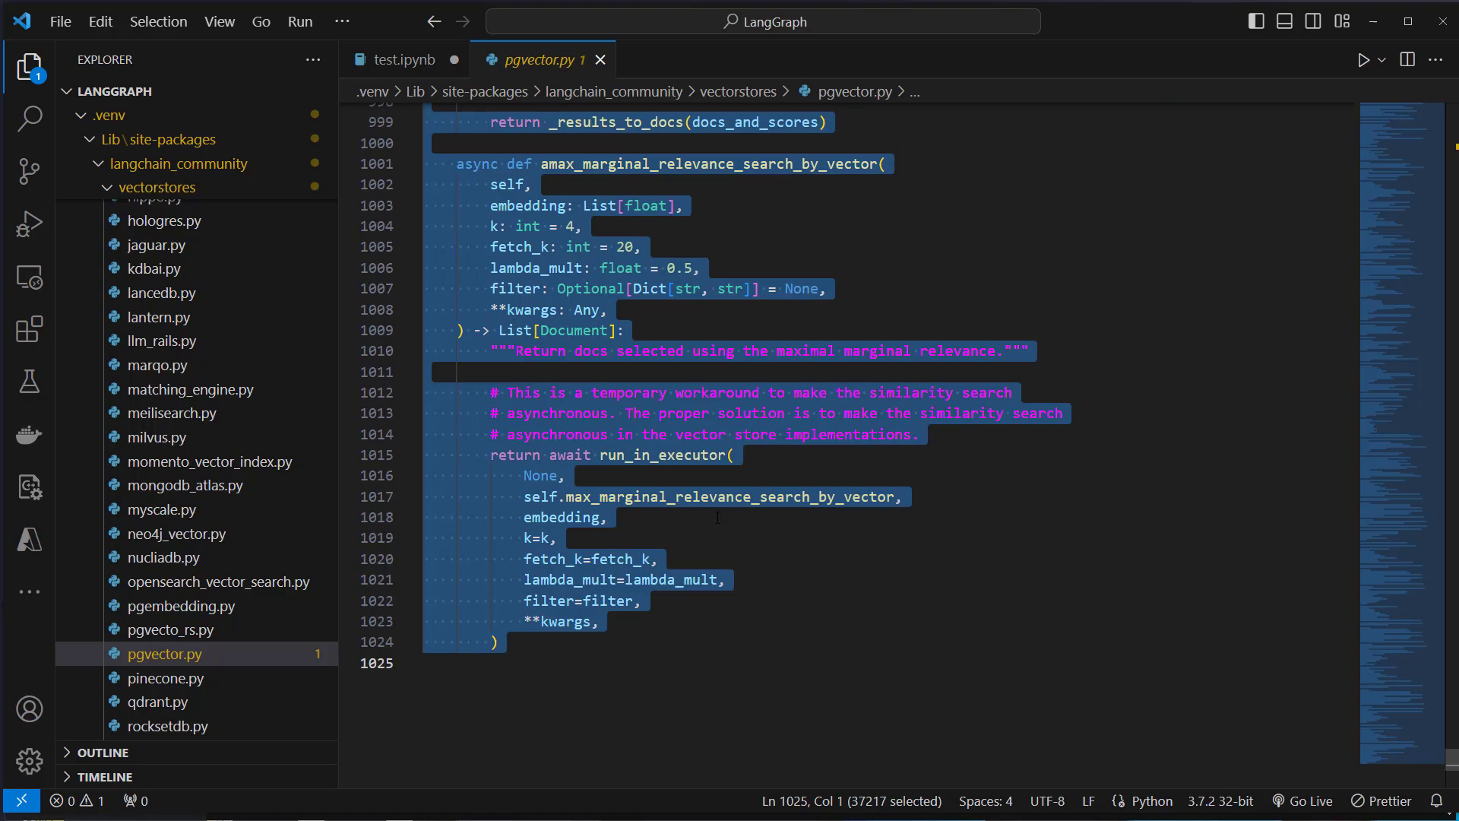
# Paste the copied pgvector.py code into a new Gemini prompt
pyautogui.click(717, 517)
pyautogui.hotkey('alt', 'Tab')
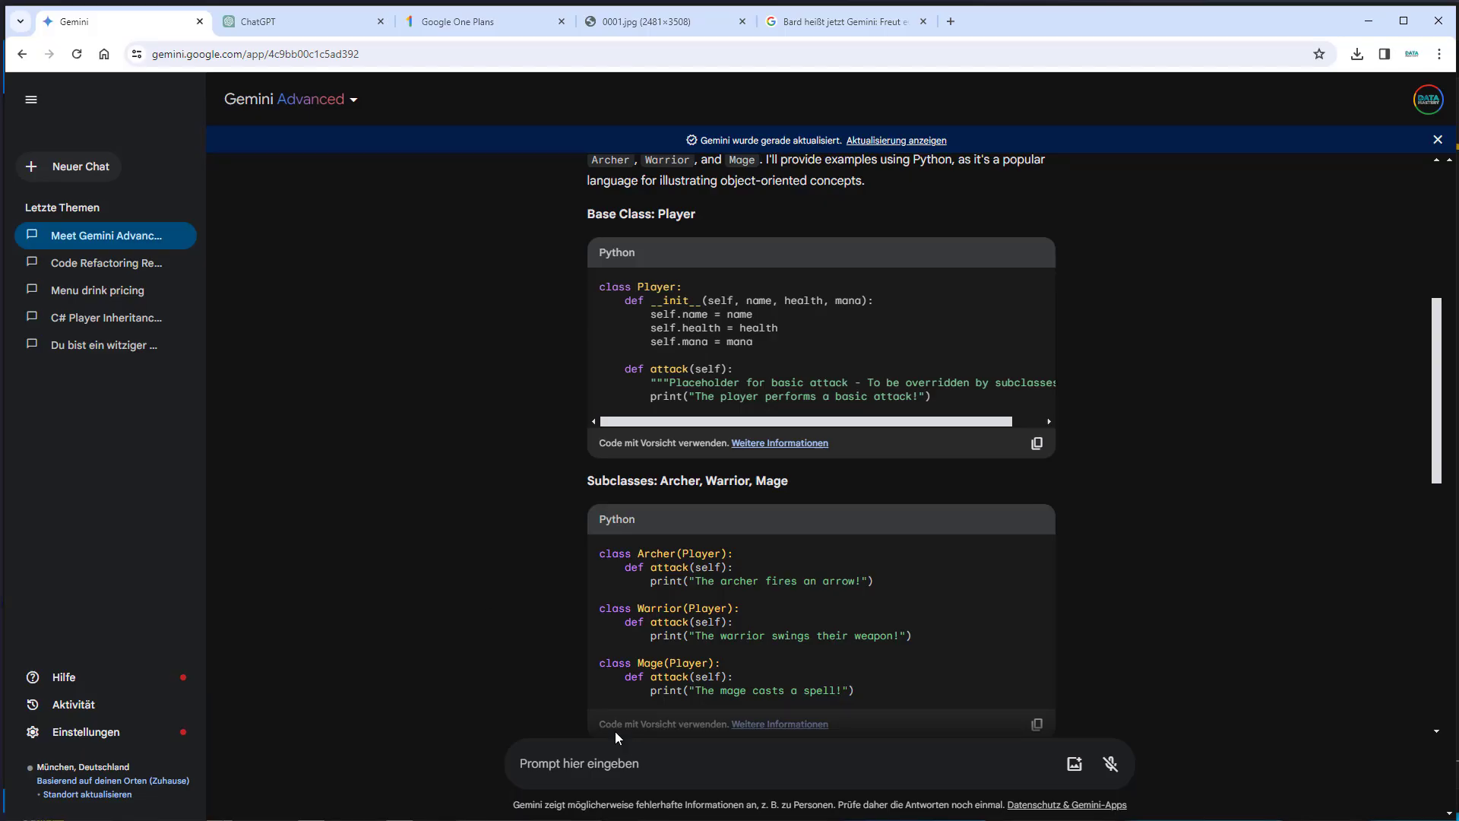
pyautogui.click(611, 756)
pyautogui.hotkey('ctrl', 'v')
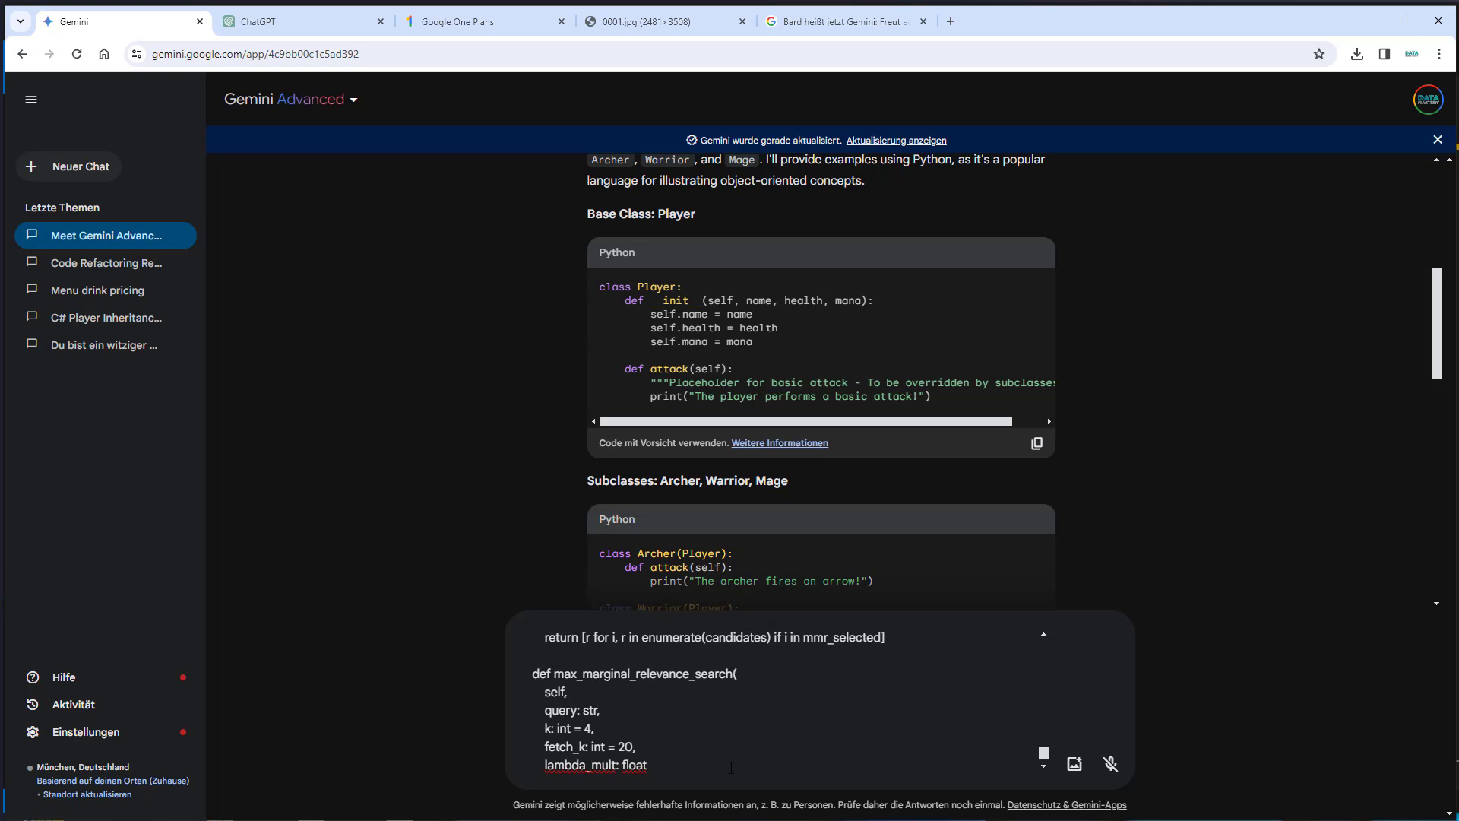
# Delete the trailing max_marginal_relevance_search signature and parameter lines from the pasted code
pyautogui.moveTo(697, 721); pyautogui.dragTo(684, 617)
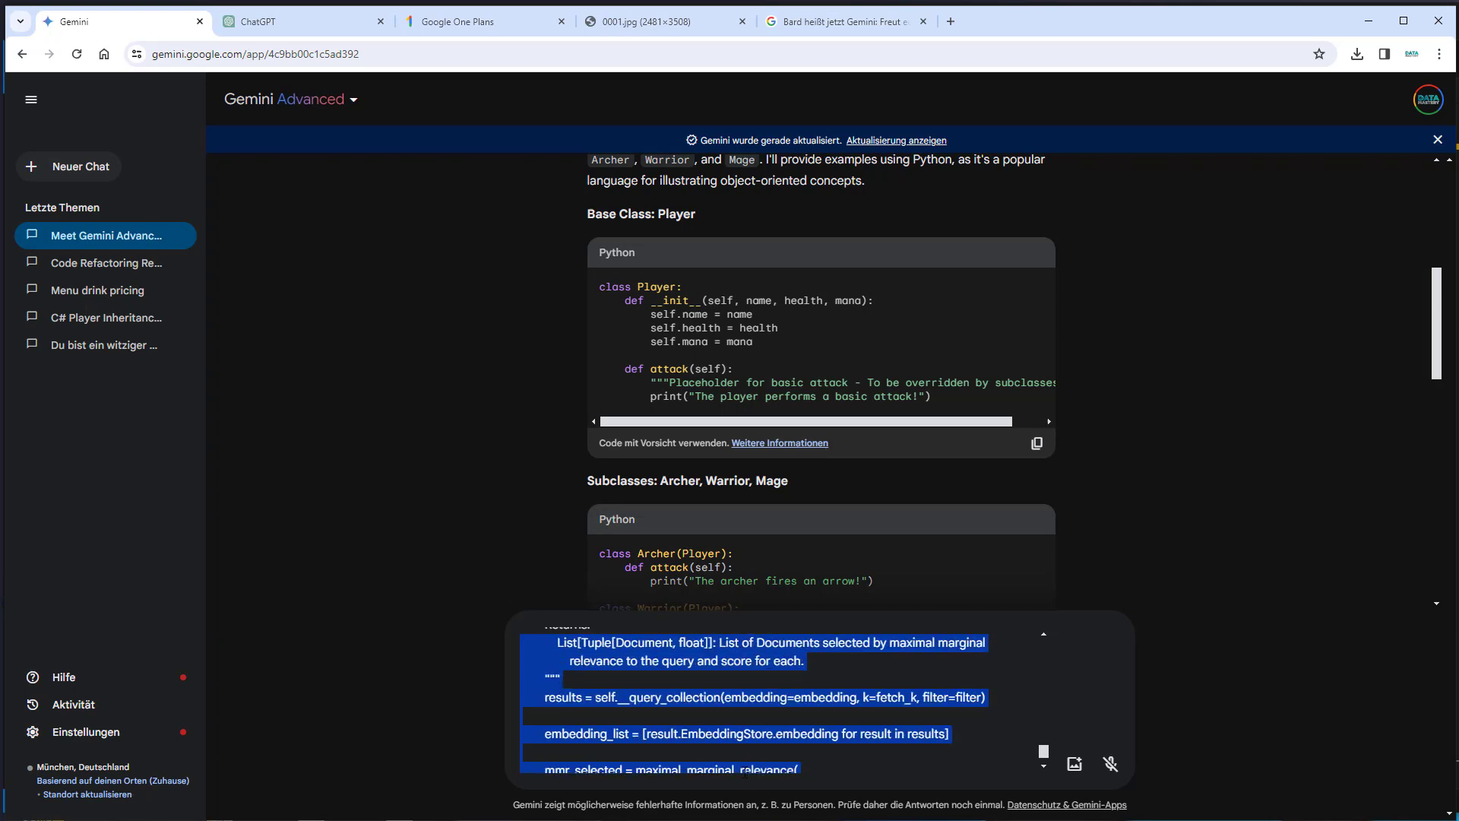
pyautogui.moveTo(716, 734); pyautogui.dragTo(722, 763)
pyautogui.click(722, 763)
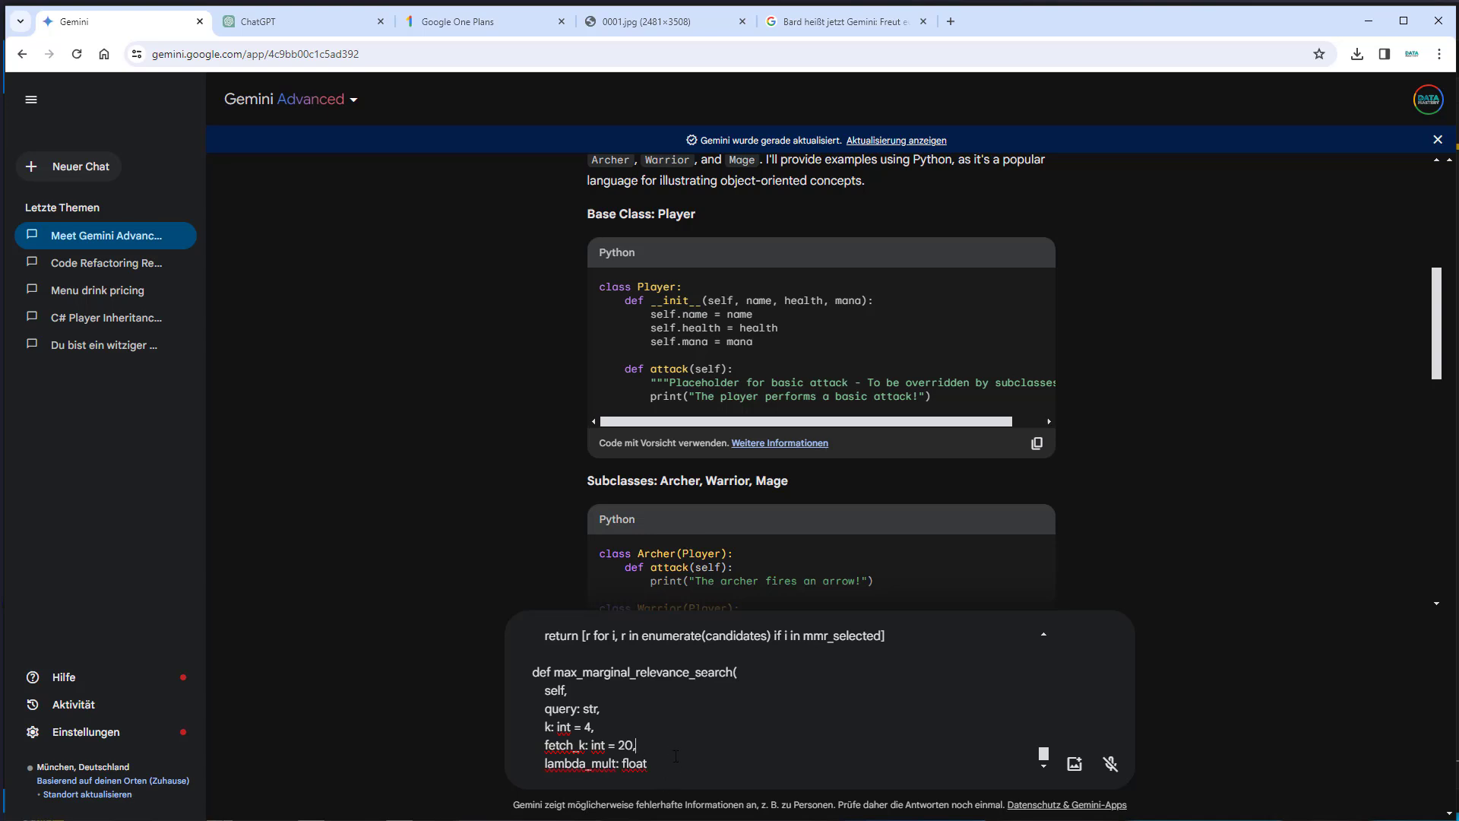
pyautogui.moveTo(645, 763); pyautogui.dragTo(515, 741)
pyautogui.press('BackSpace')
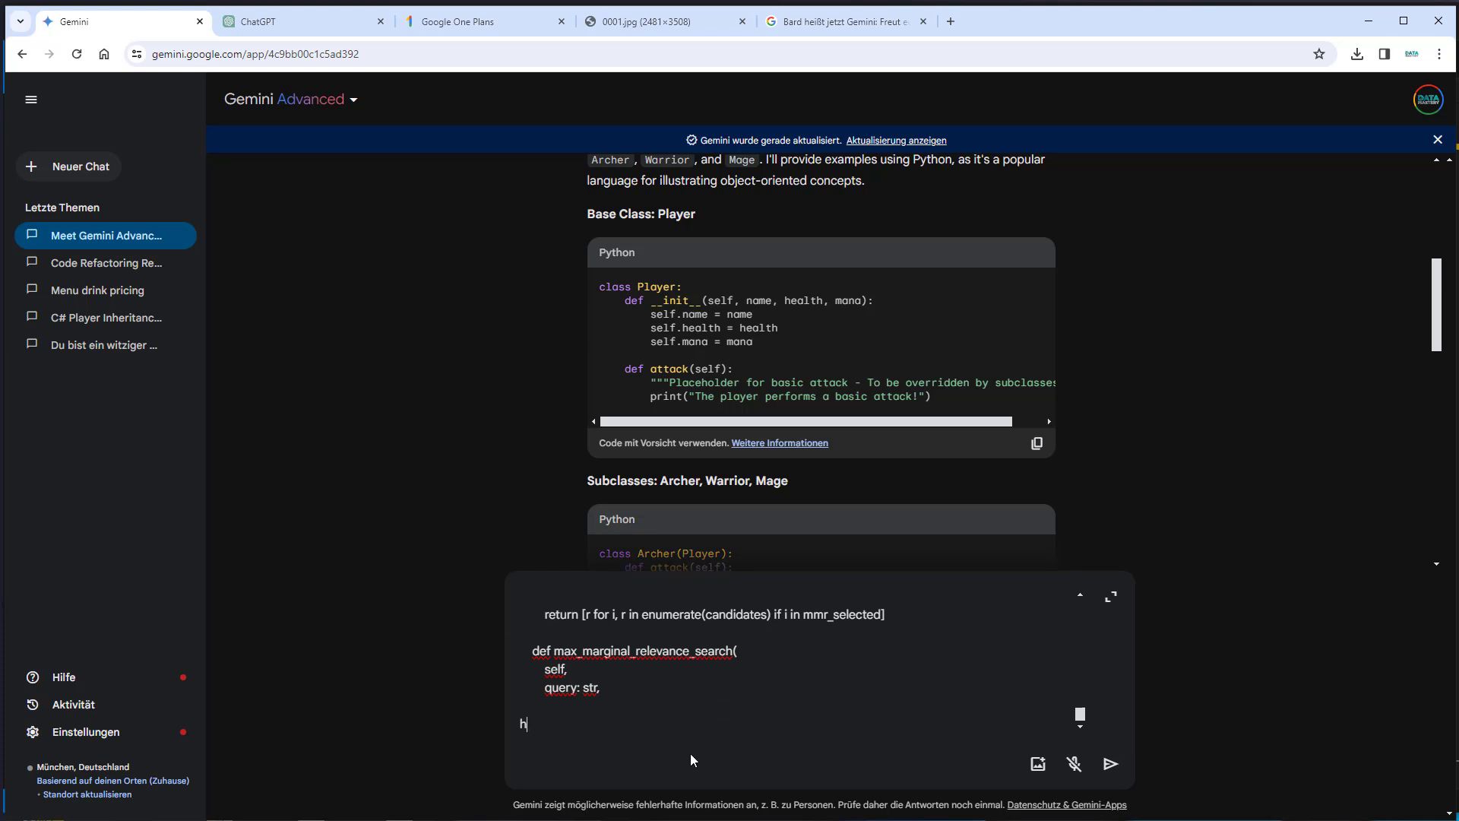
pyautogui.press('BackSpace')
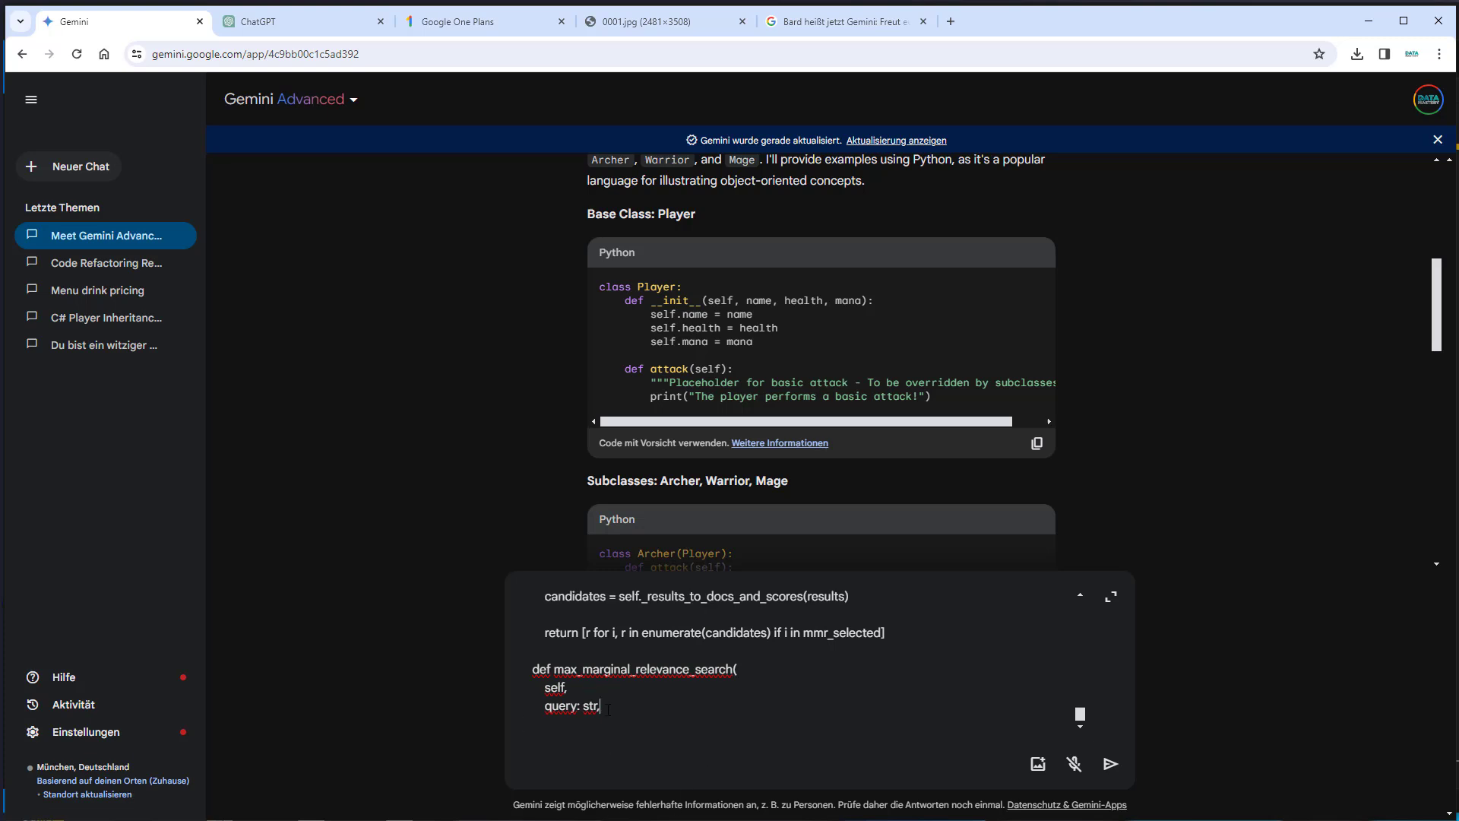
pyautogui.moveTo(608, 709); pyautogui.dragTo(528, 669)
pyautogui.press('BackSpace')
pyautogui.write('dsadsa')
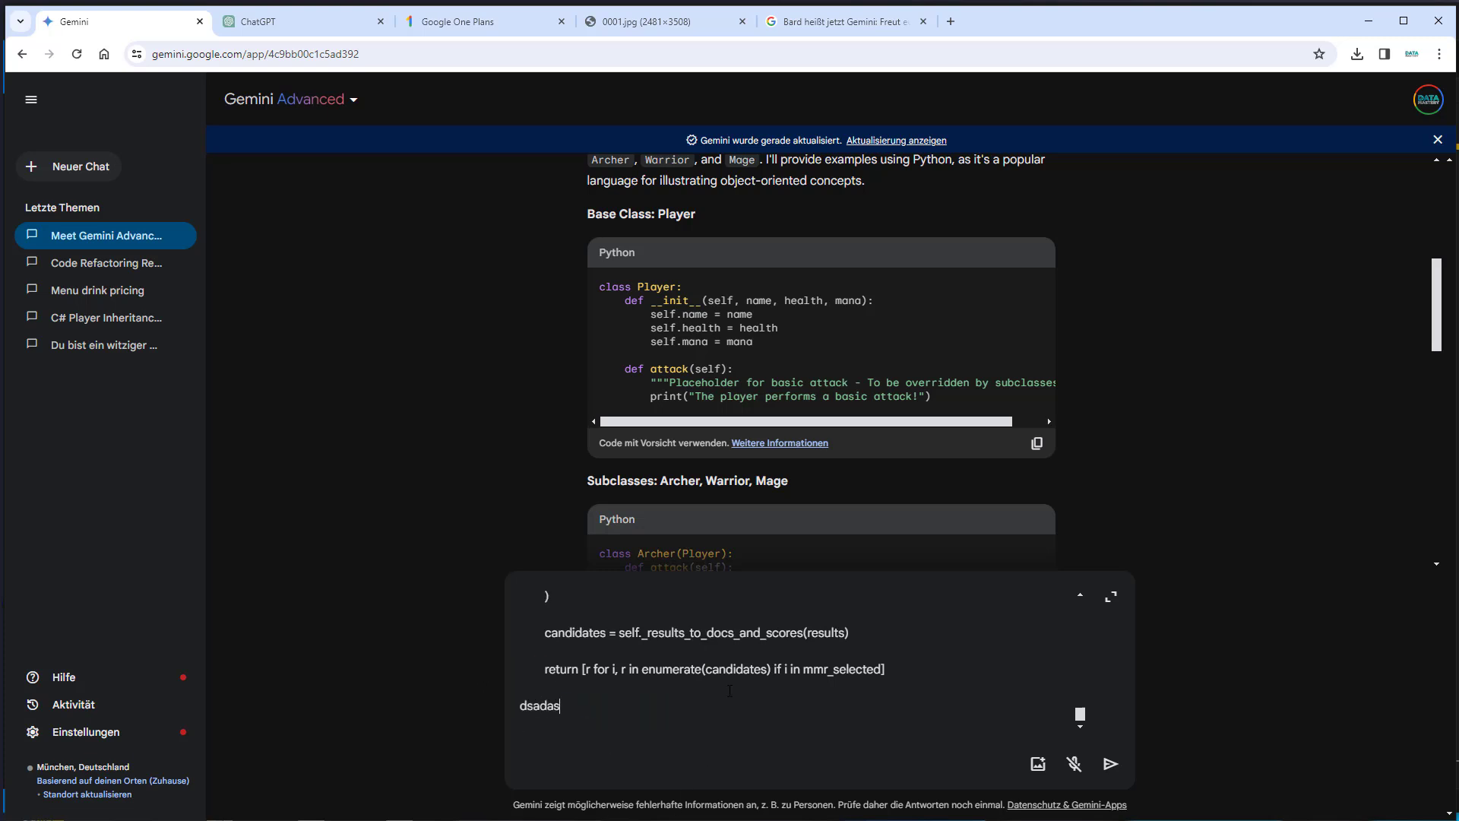
pyautogui.press('BackSpace')
pyautogui.press('BackSpace')
pyautogui.press('BackSpace')
# Add a request asking Gemini to analyze the code and submit it
pyautogui.write('anl')
pyautogui.press('BackSpace')
pyautogui.press('BackSpace')
pyautogui.write('nalyze')
pyautogui.write(' the code. Anything')
pyautogui.write(' else?')
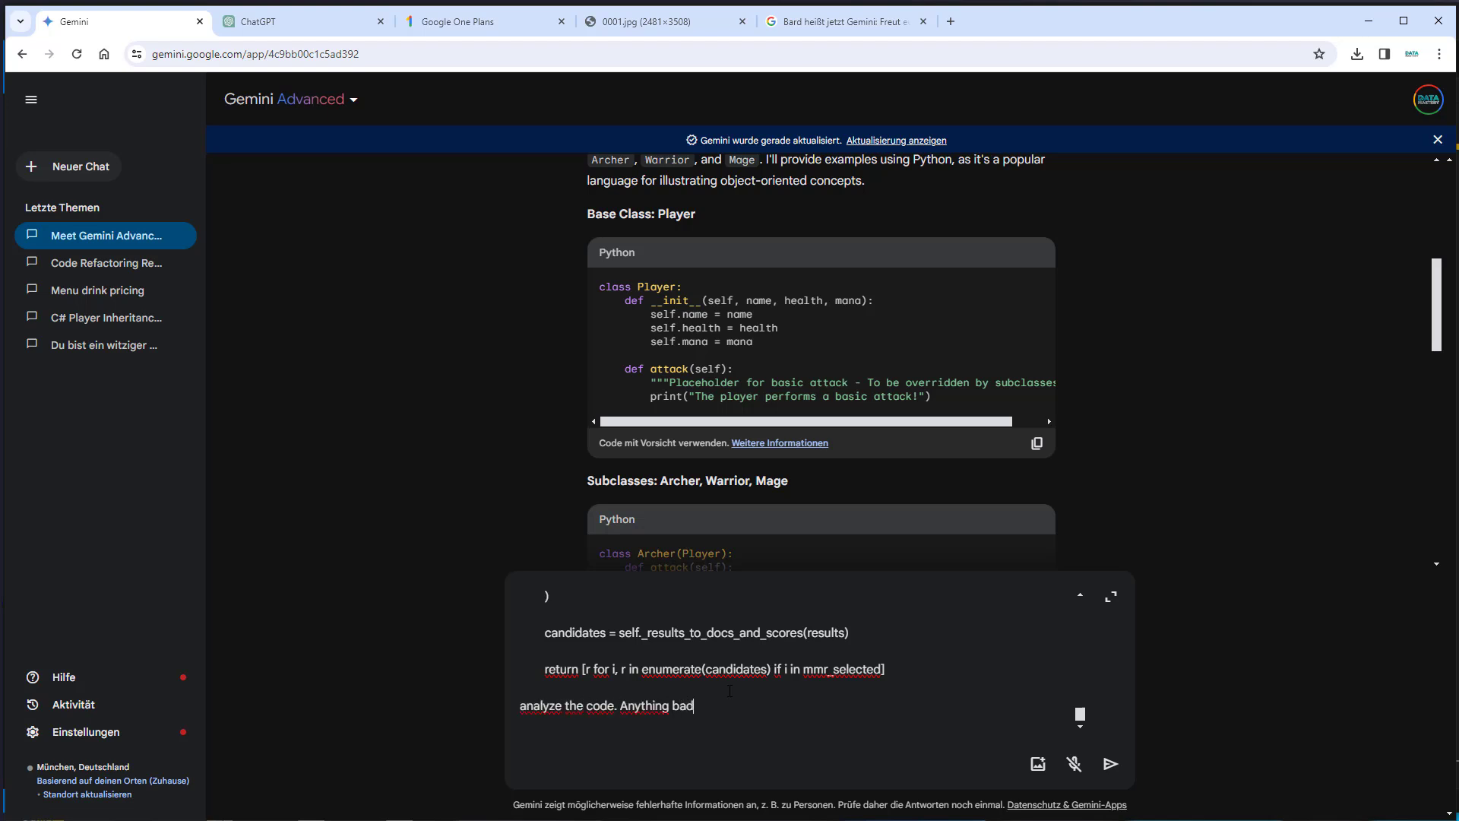
pyautogui.press('Return')
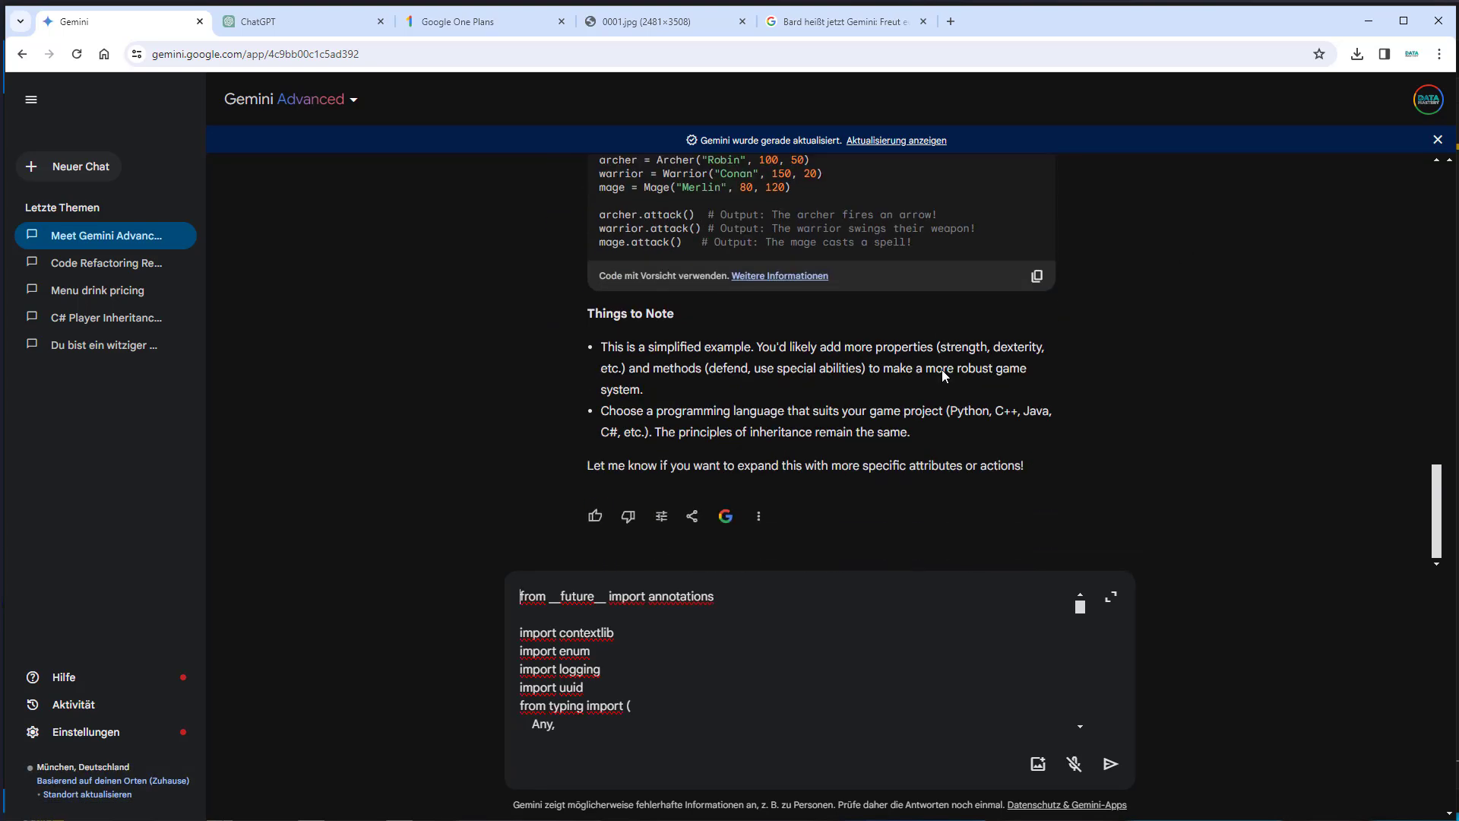
# Resend the code with the analysis question until Gemini starts answering
pyautogui.moveTo(566, 730)
pyautogui.mouseDown()
pyautogui.moveTo(454, 626)
pyautogui.moveTo(489, 571)
pyautogui.mouseUp()
pyautogui.scroll(-15, 712, 670)
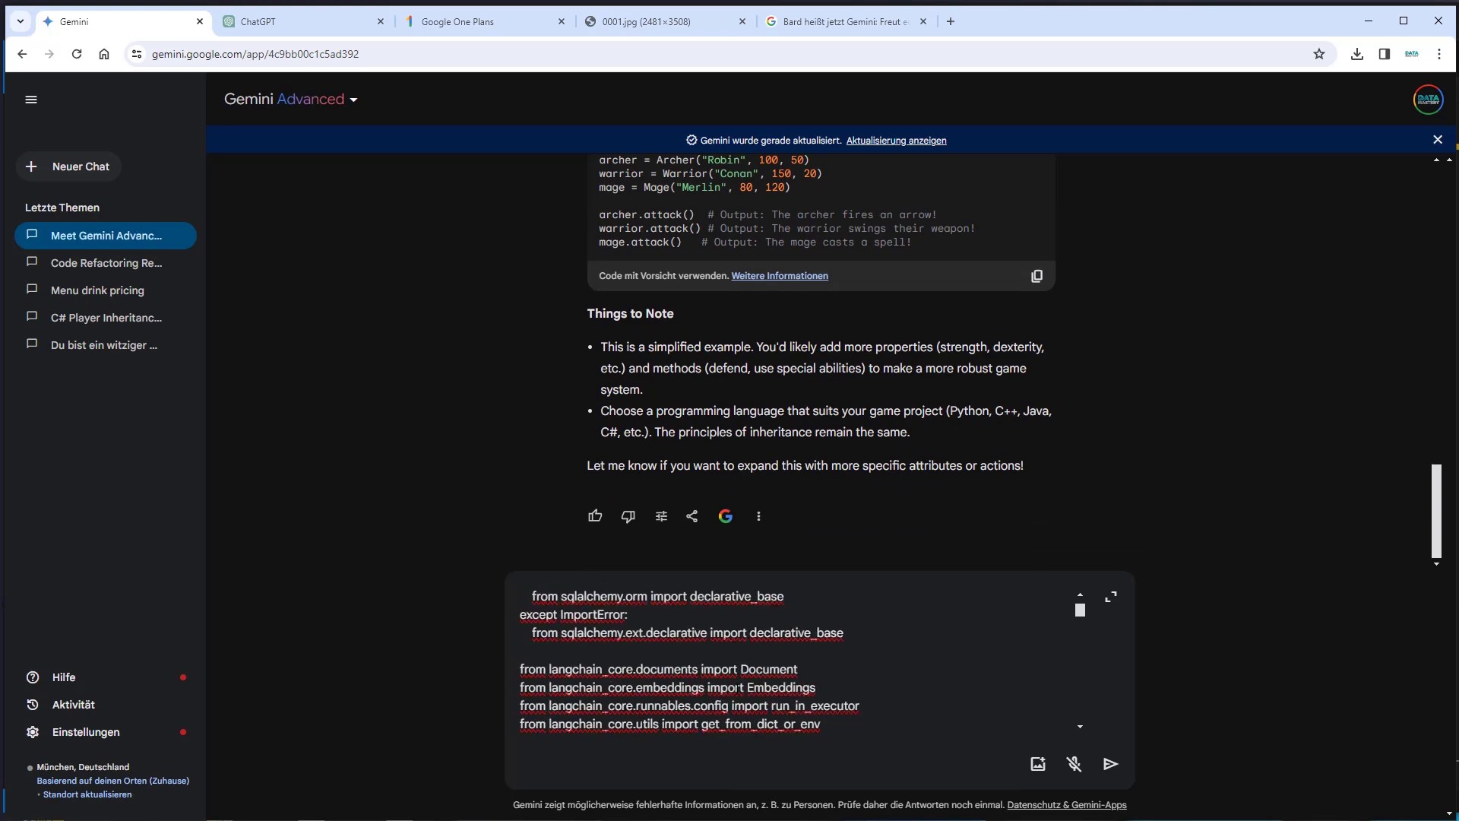
pyautogui.moveTo(1083, 620); pyautogui.dragTo(1074, 760)
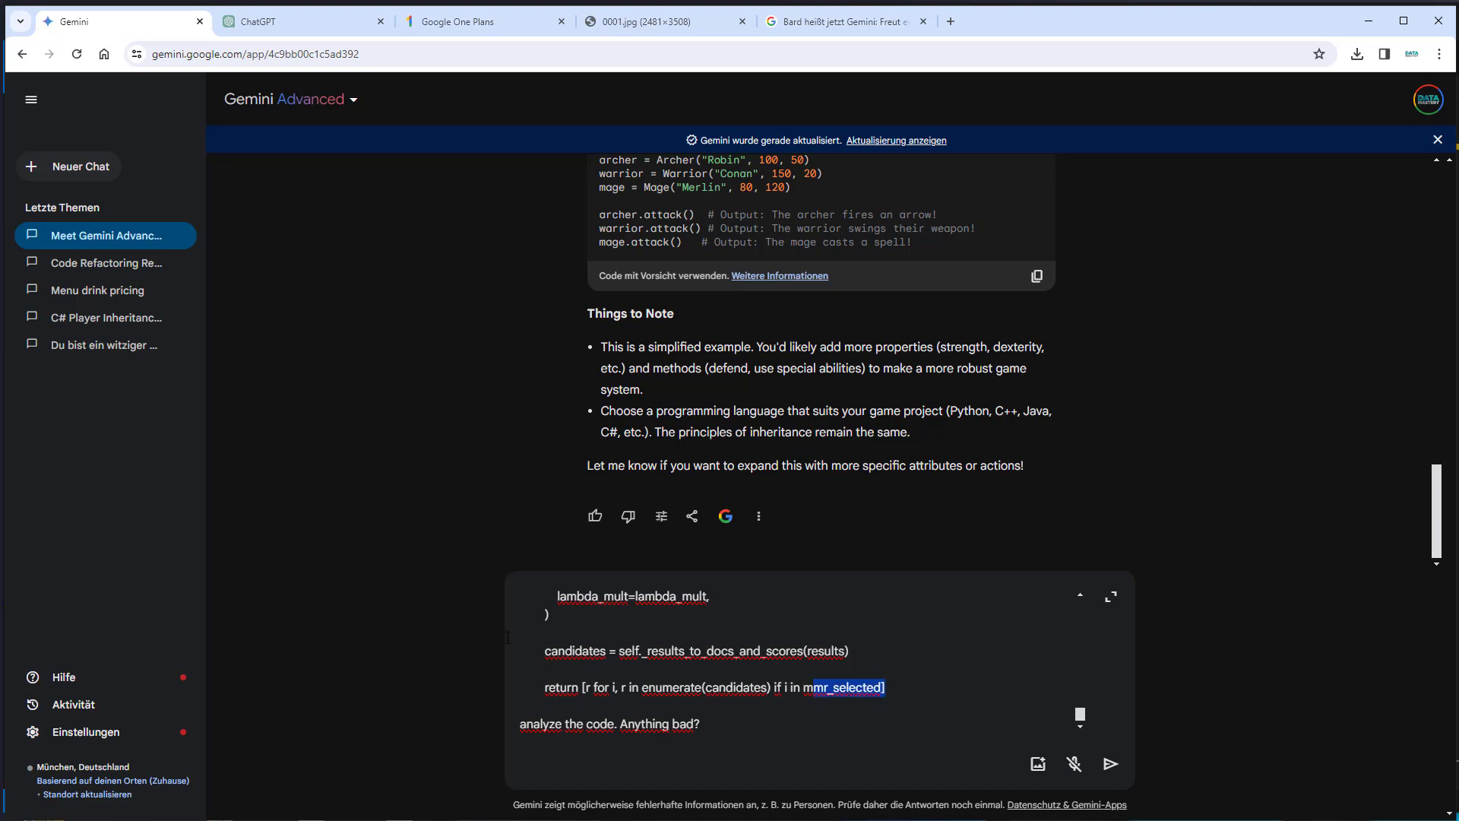
pyautogui.press('Return')
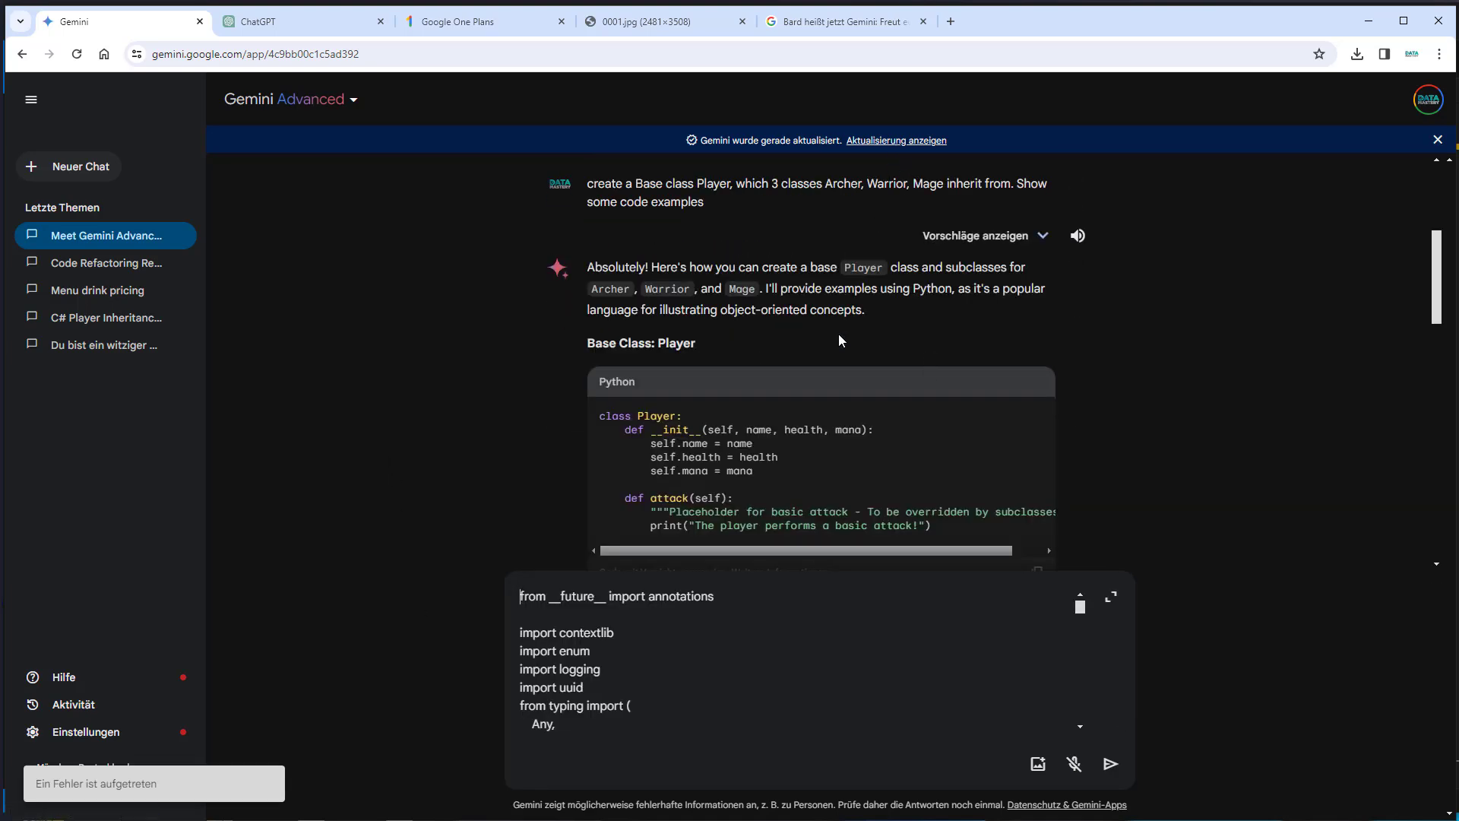
pyautogui.scroll(-15, 838, 346)
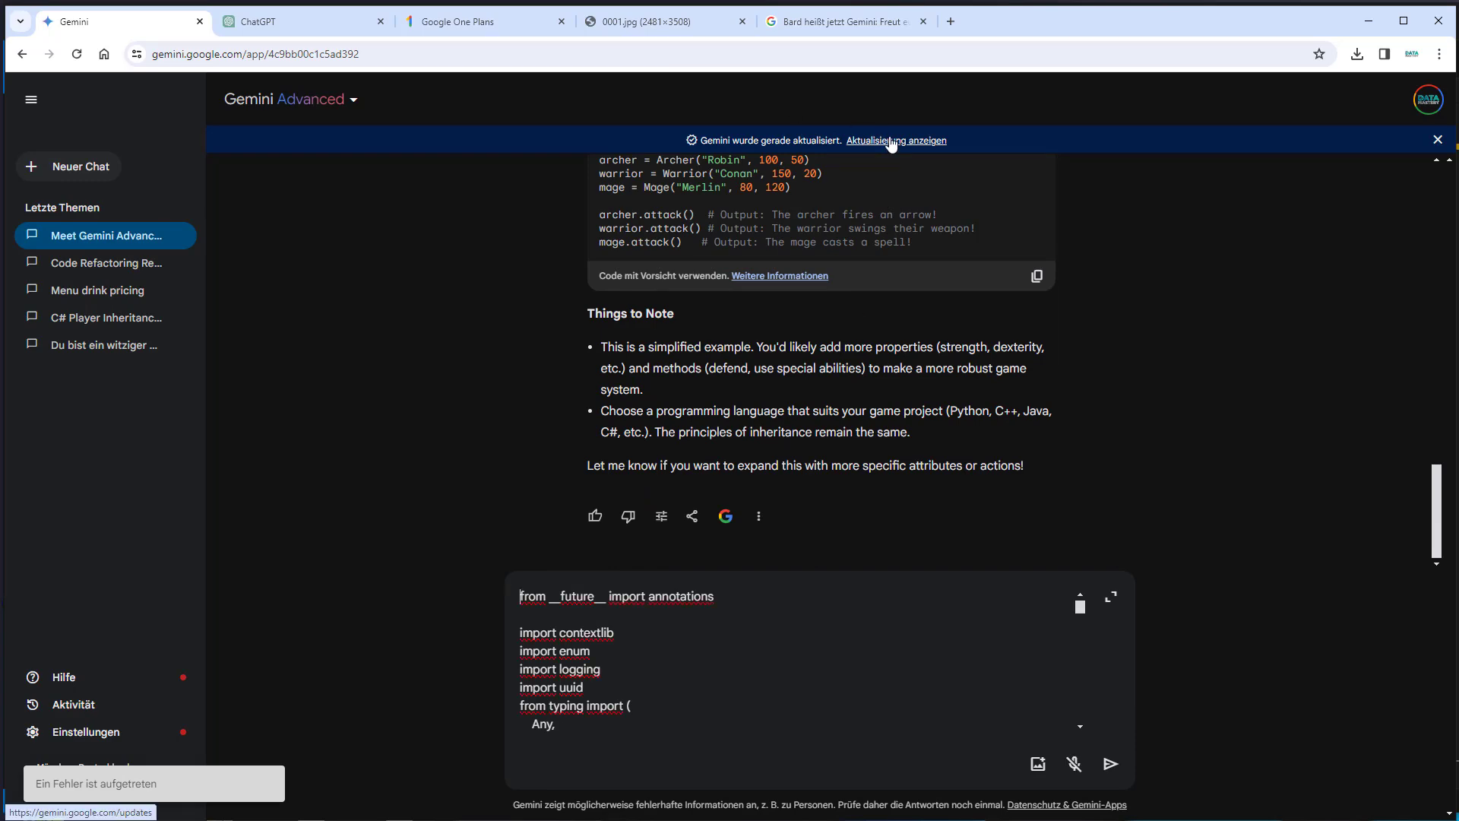
pyautogui.moveTo(577, 714); pyautogui.dragTo(503, 638)
pyautogui.click(757, 715)
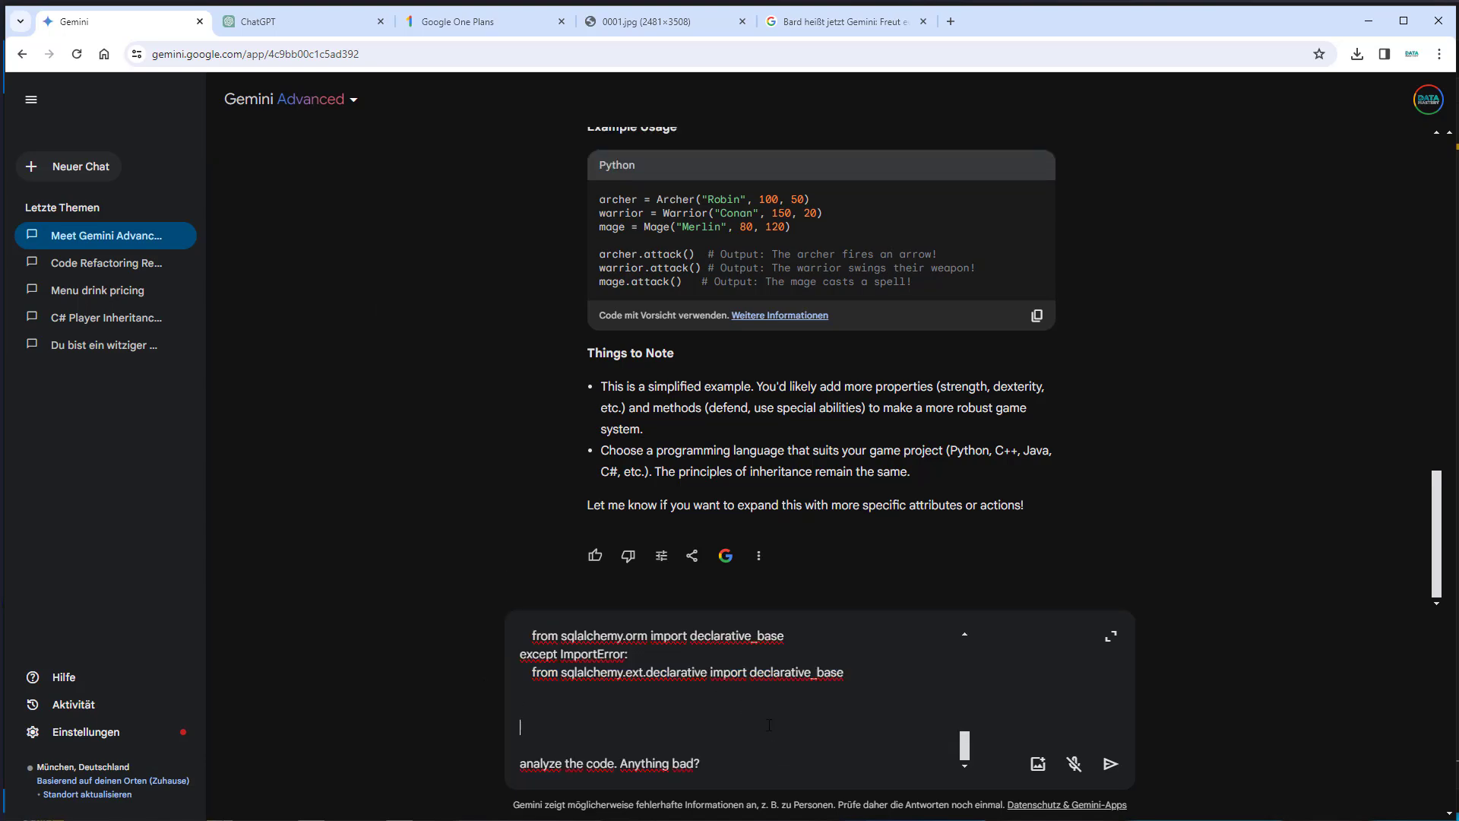
pyautogui.press('Return')
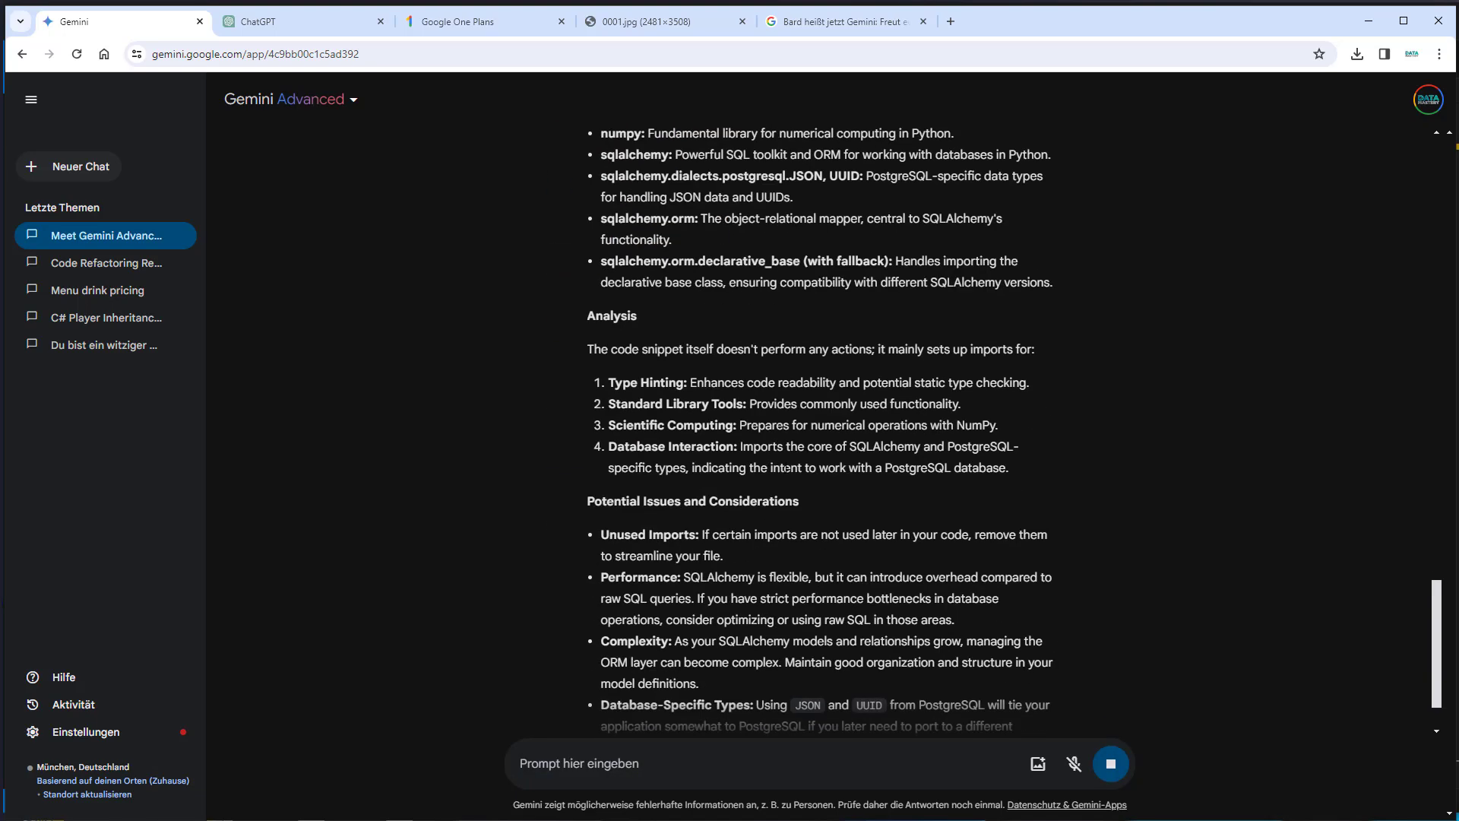
# Scroll Gemini's finished analysis down to its potential issues and guiding questions
pyautogui.scroll(3, 766, 433)
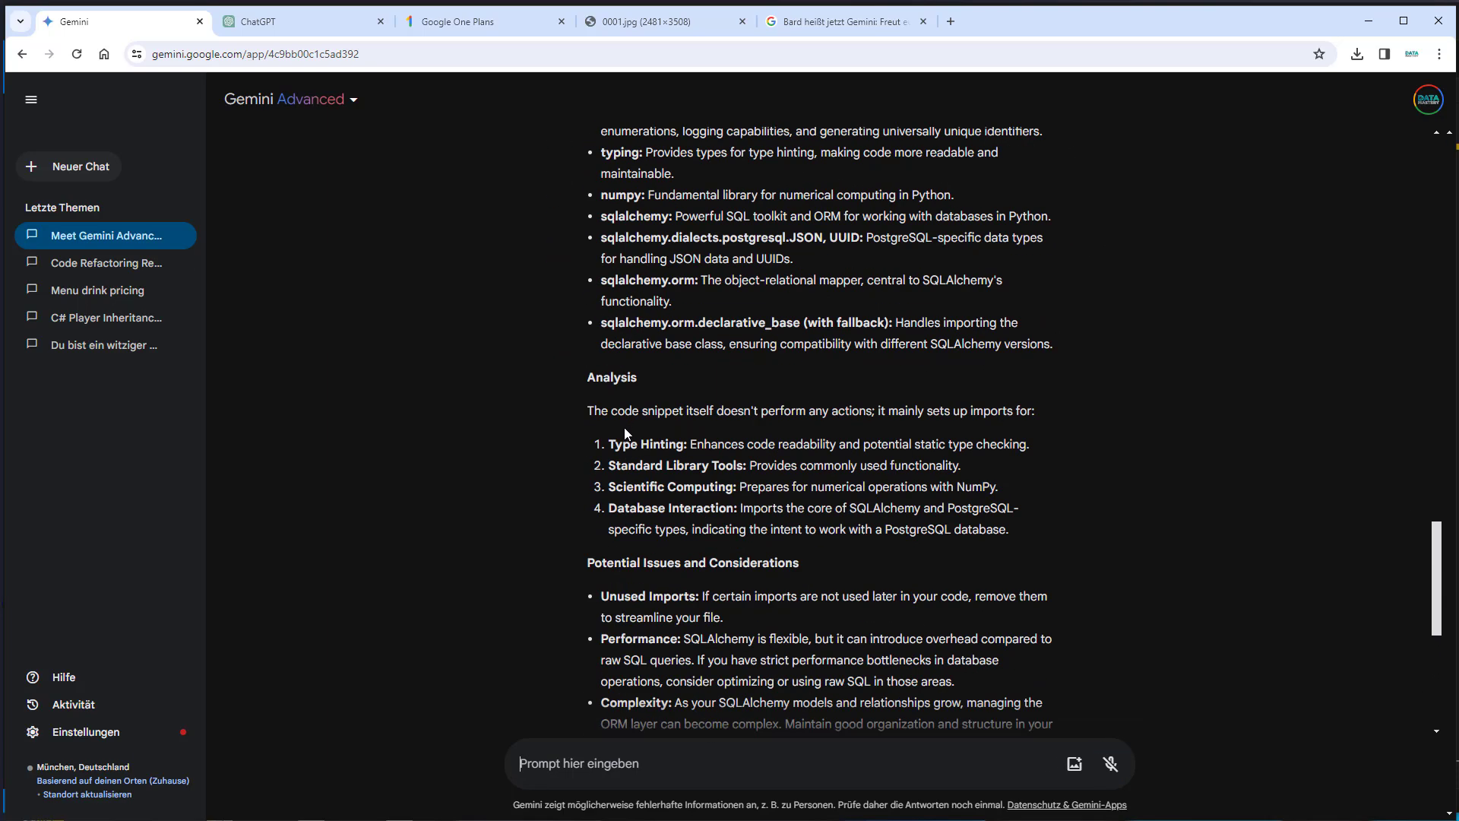
pyautogui.scroll(-4, 607, 422)
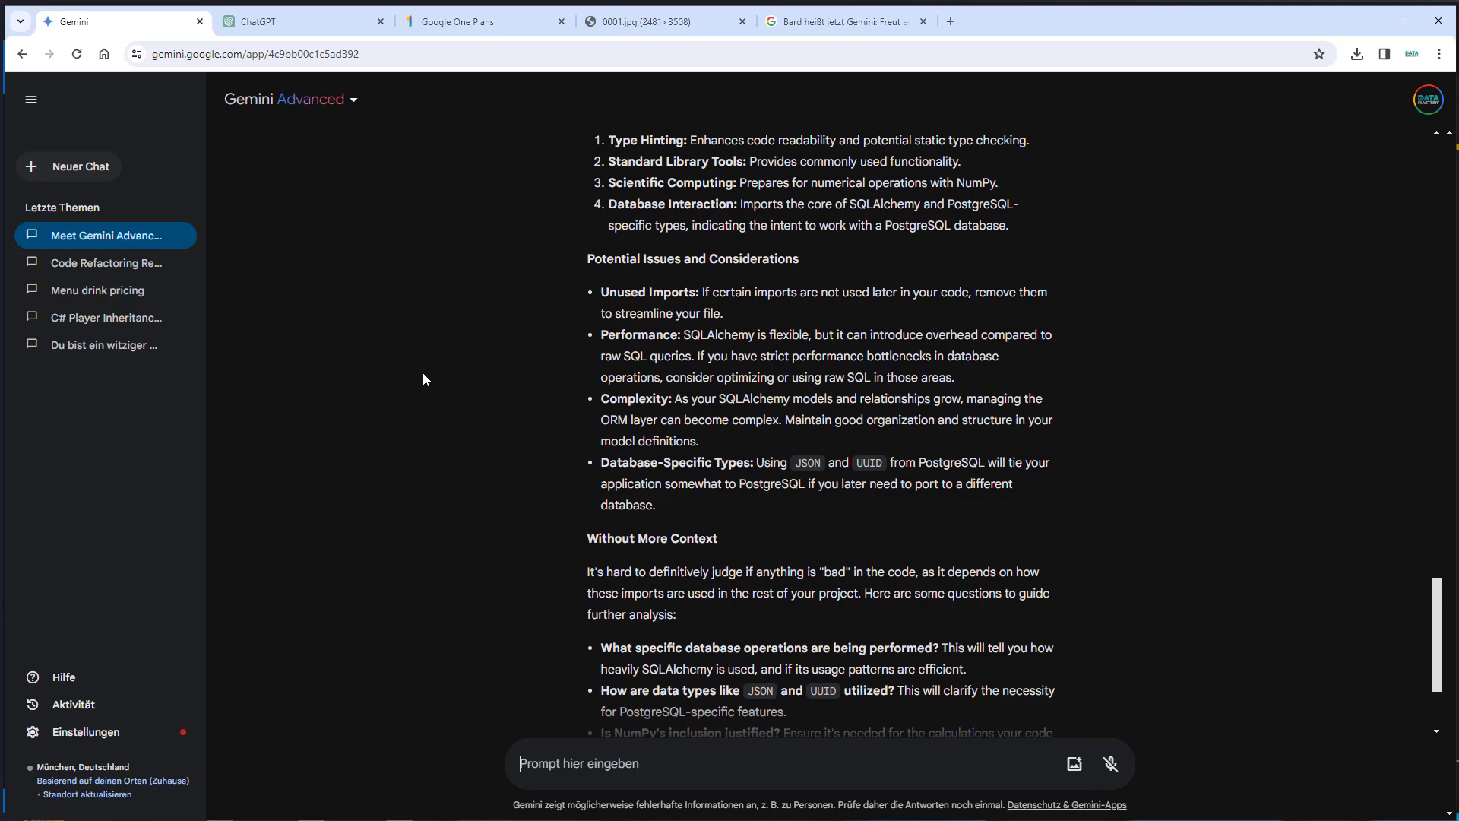
pyautogui.scroll(-2, 423, 378)
# Copy all of pgvector.py from VS Code and send it to ChatGPT
pyautogui.hotkey('alt', 'Tab')
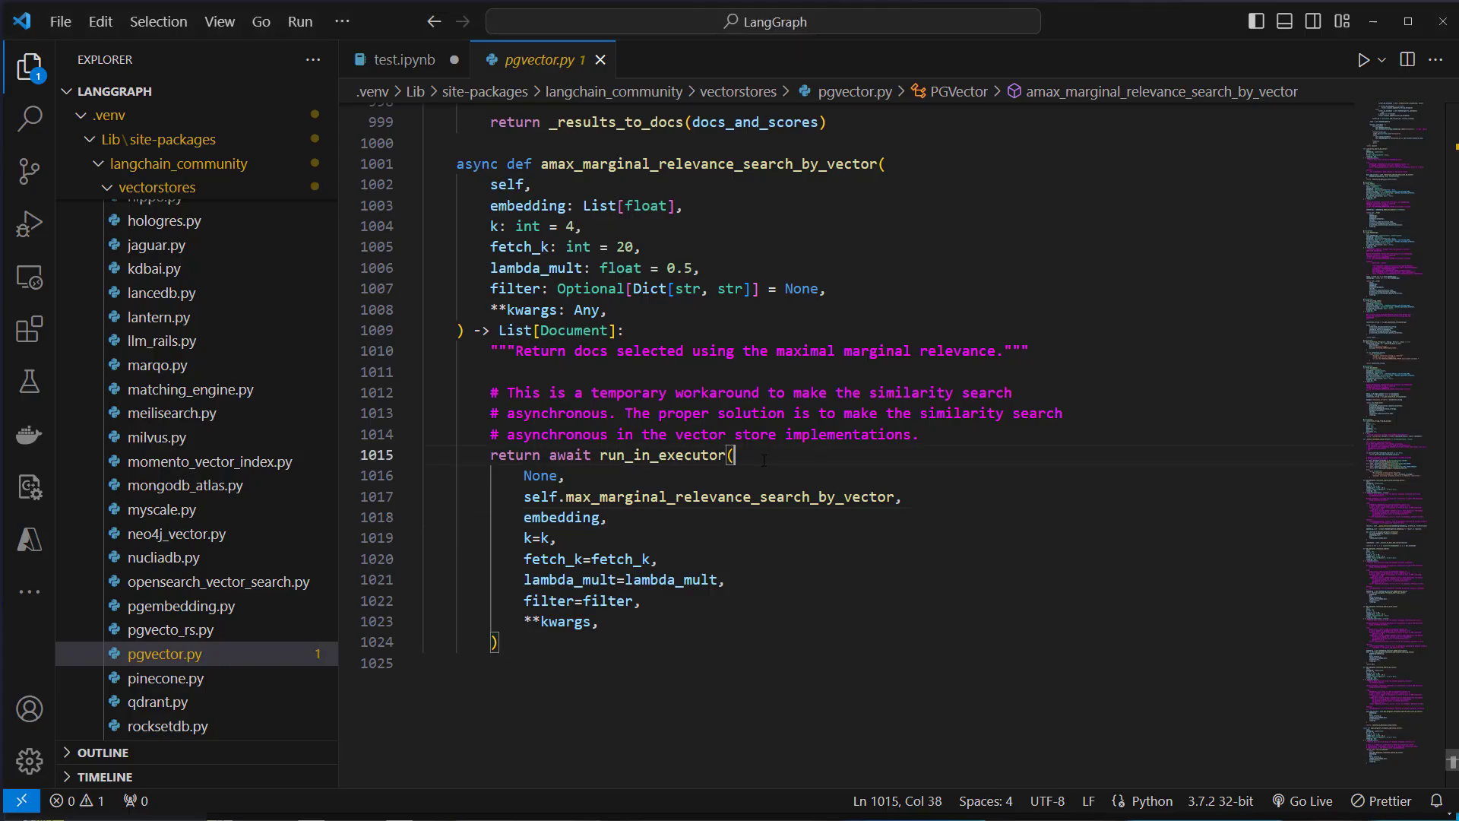
pyautogui.hotkey('ctrl', 'a')
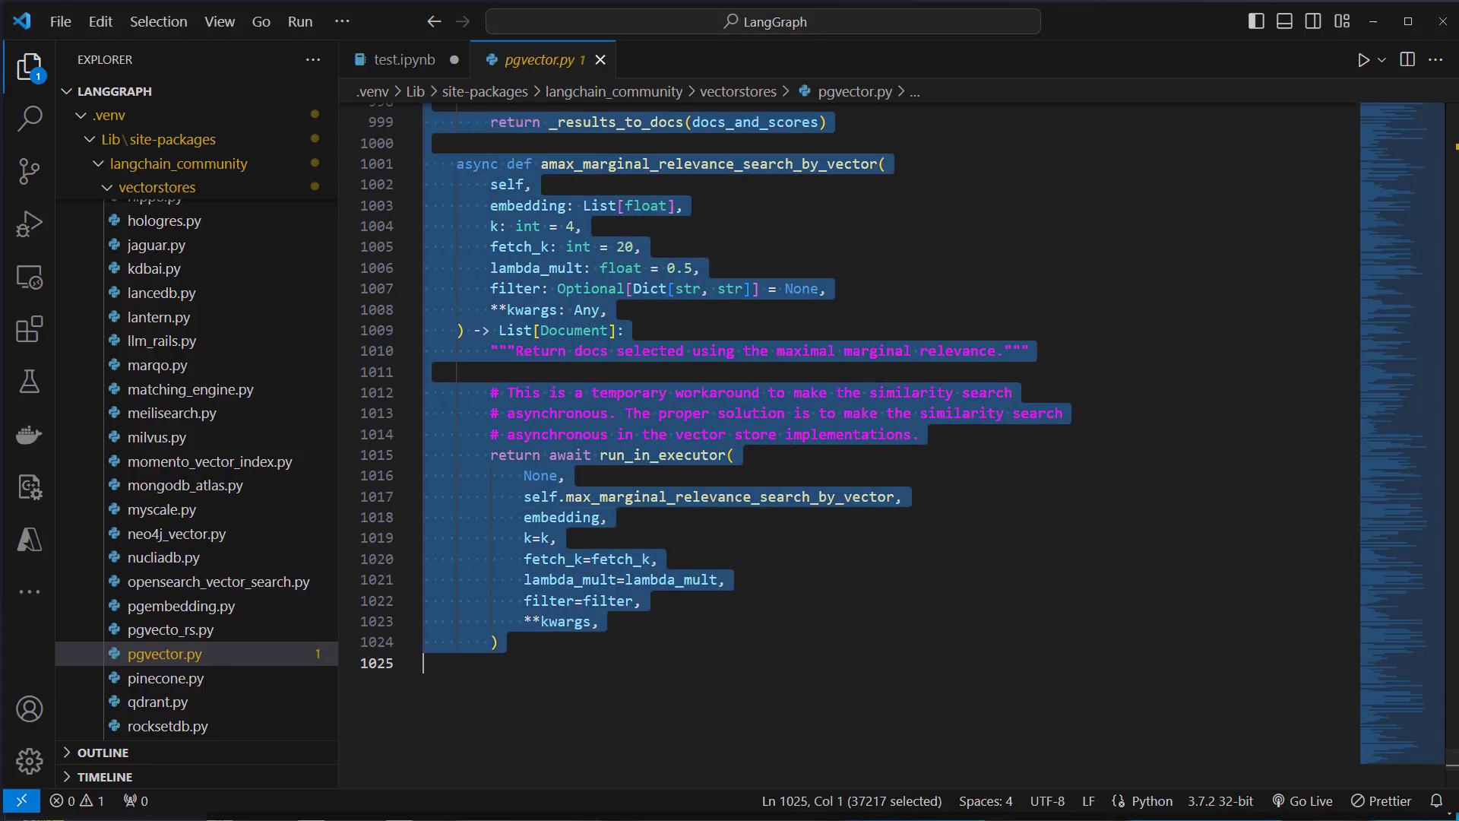
pyautogui.hotkey('alt', 'Tab')
pyautogui.click(318, 25)
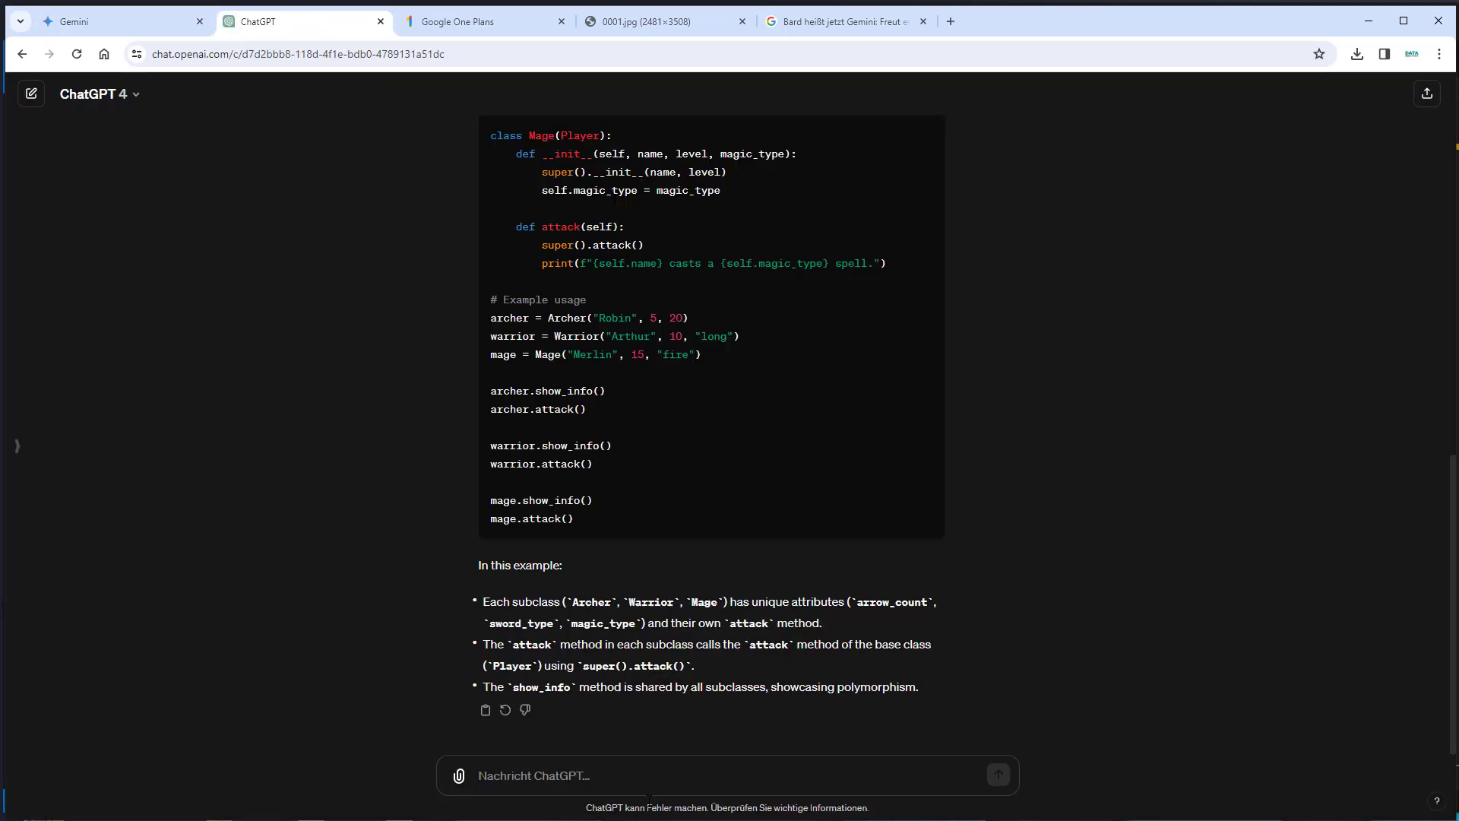
pyautogui.hotkey('ctrl', 'v')
pyautogui.press('Return')
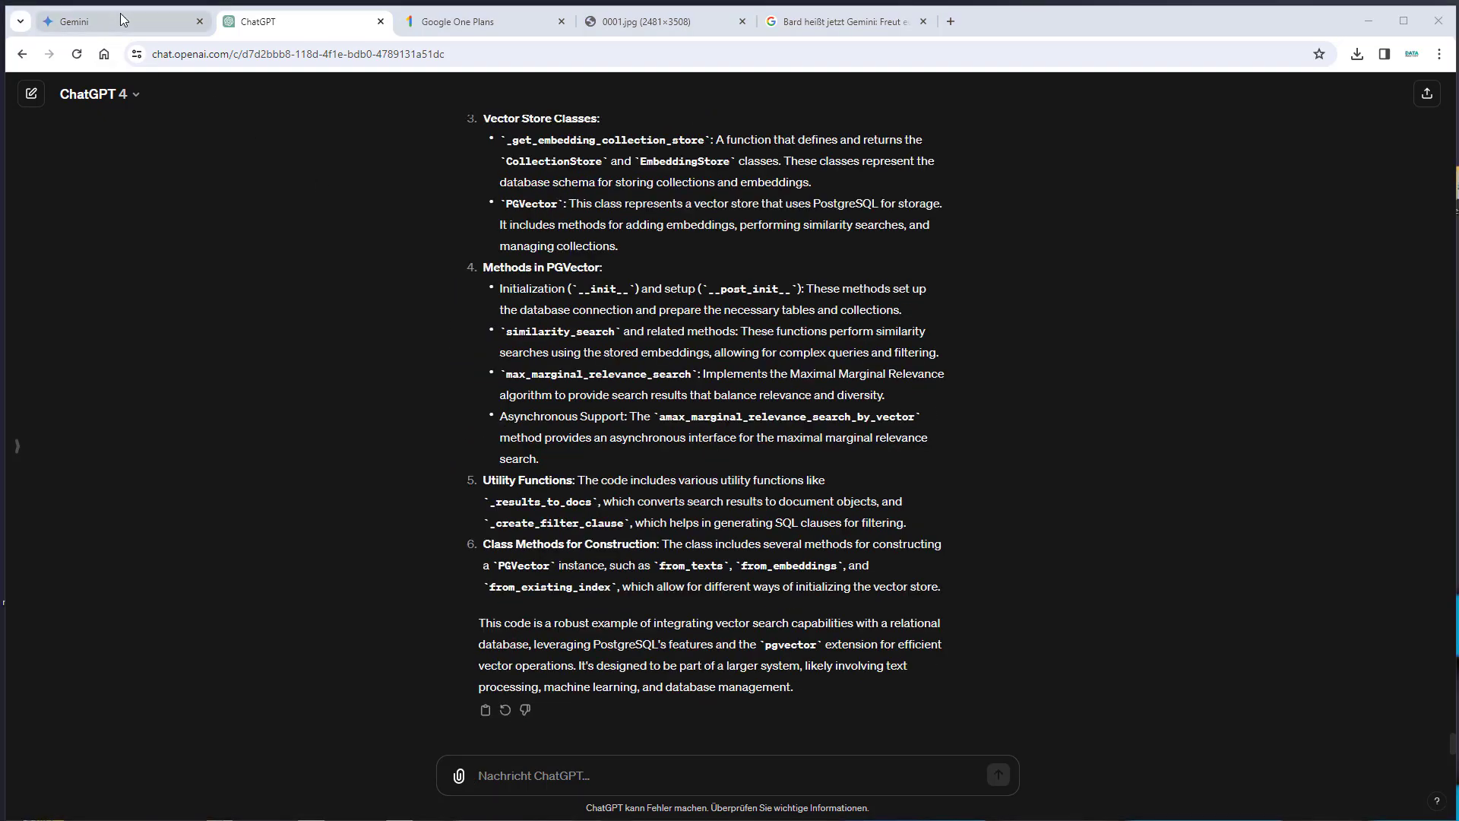
# Look over both code answers, then open the 0001.jpg restaurant menu image
pyautogui.click(122, 20)
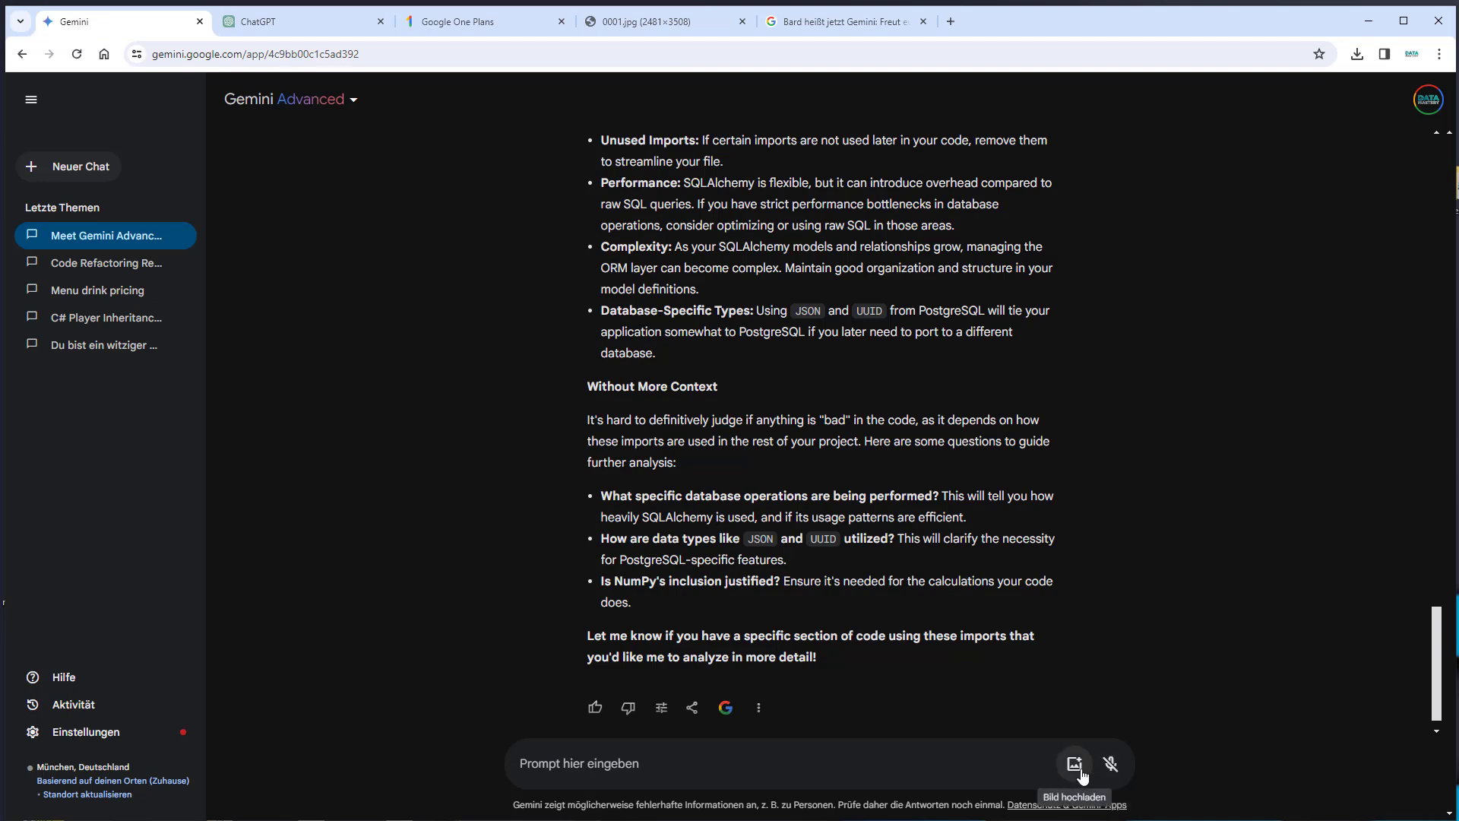
pyautogui.click(290, 30)
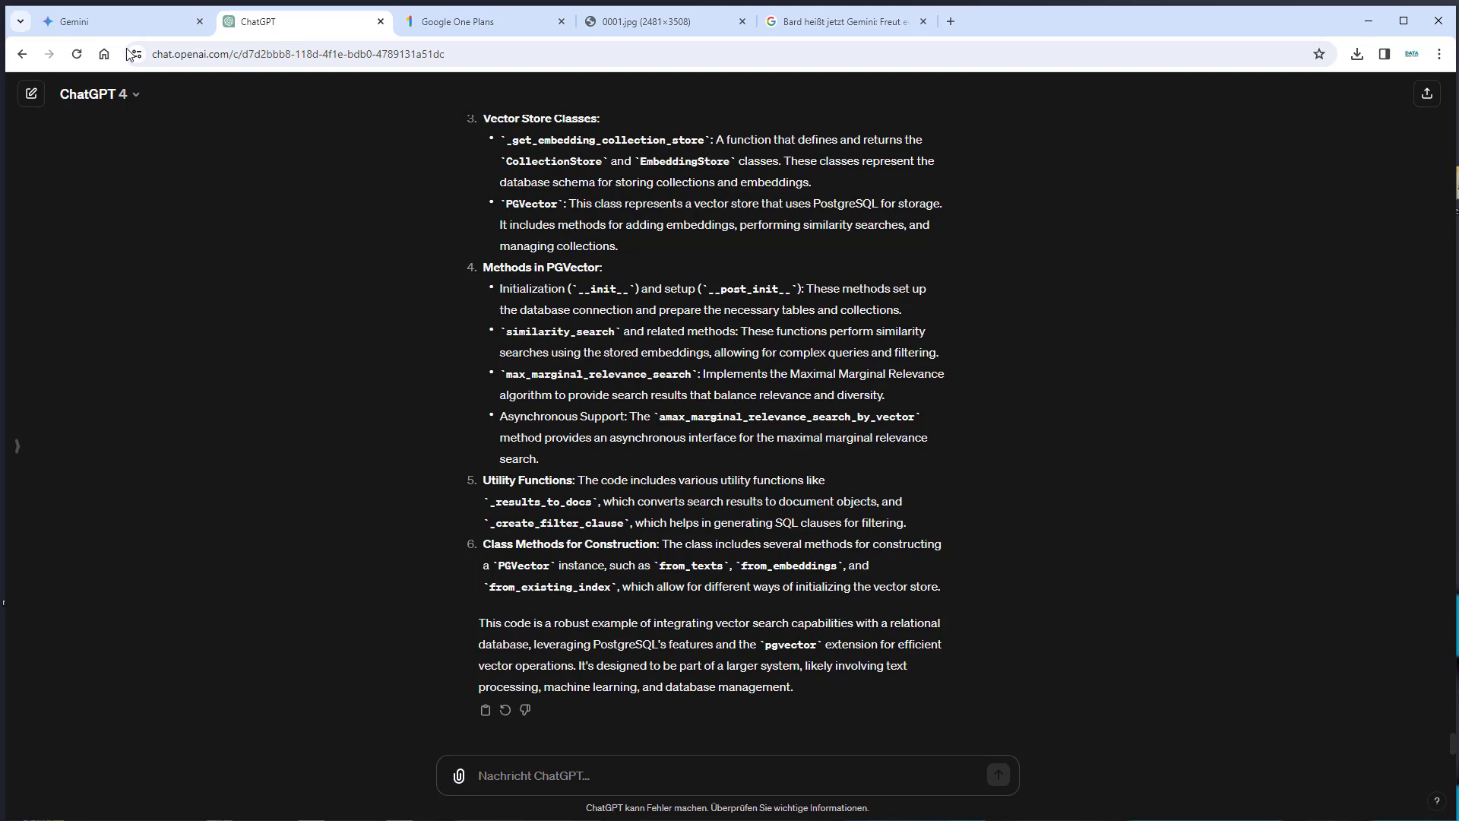
pyautogui.click(122, 21)
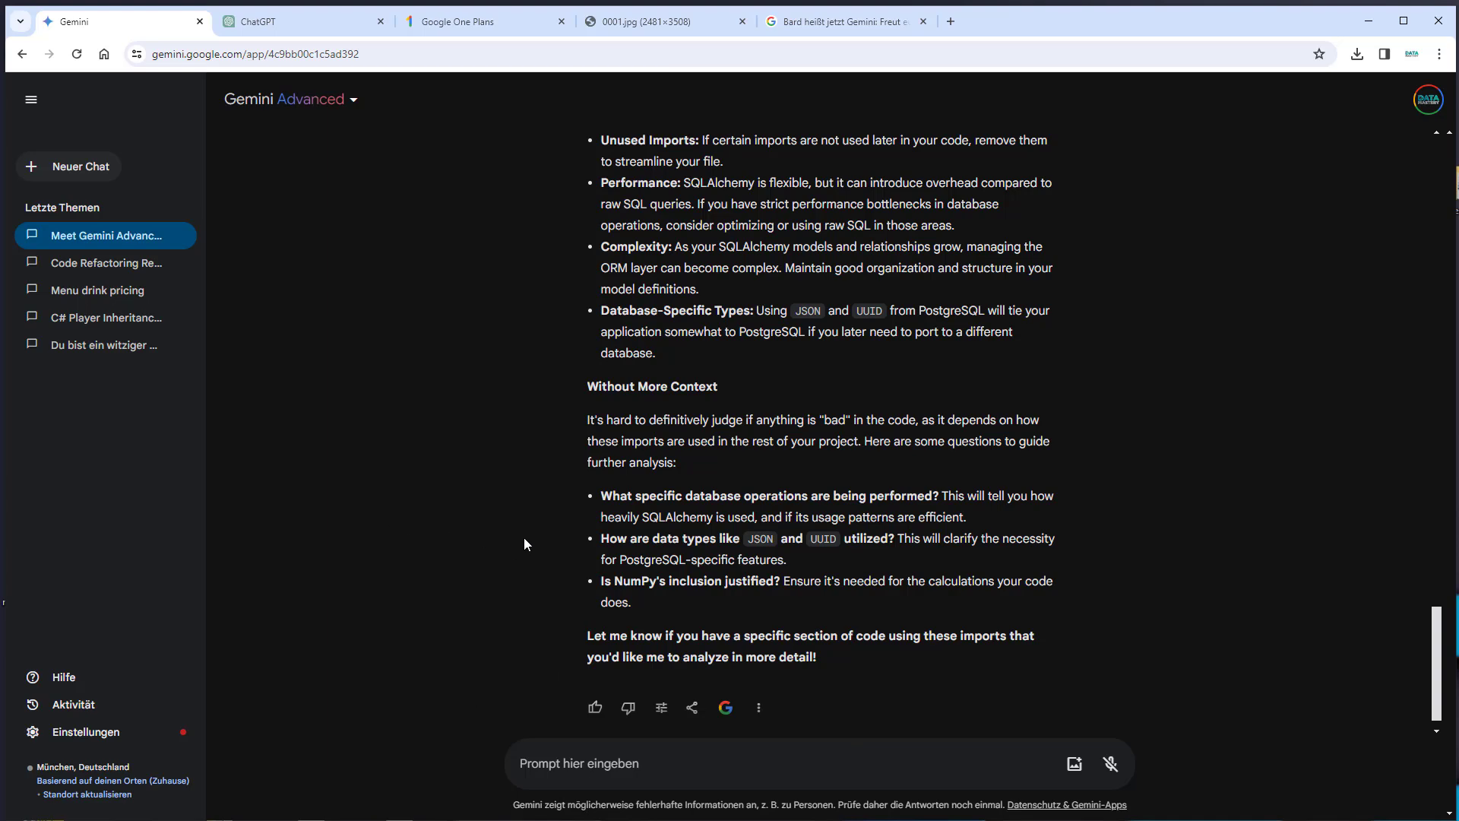
pyautogui.click(646, 21)
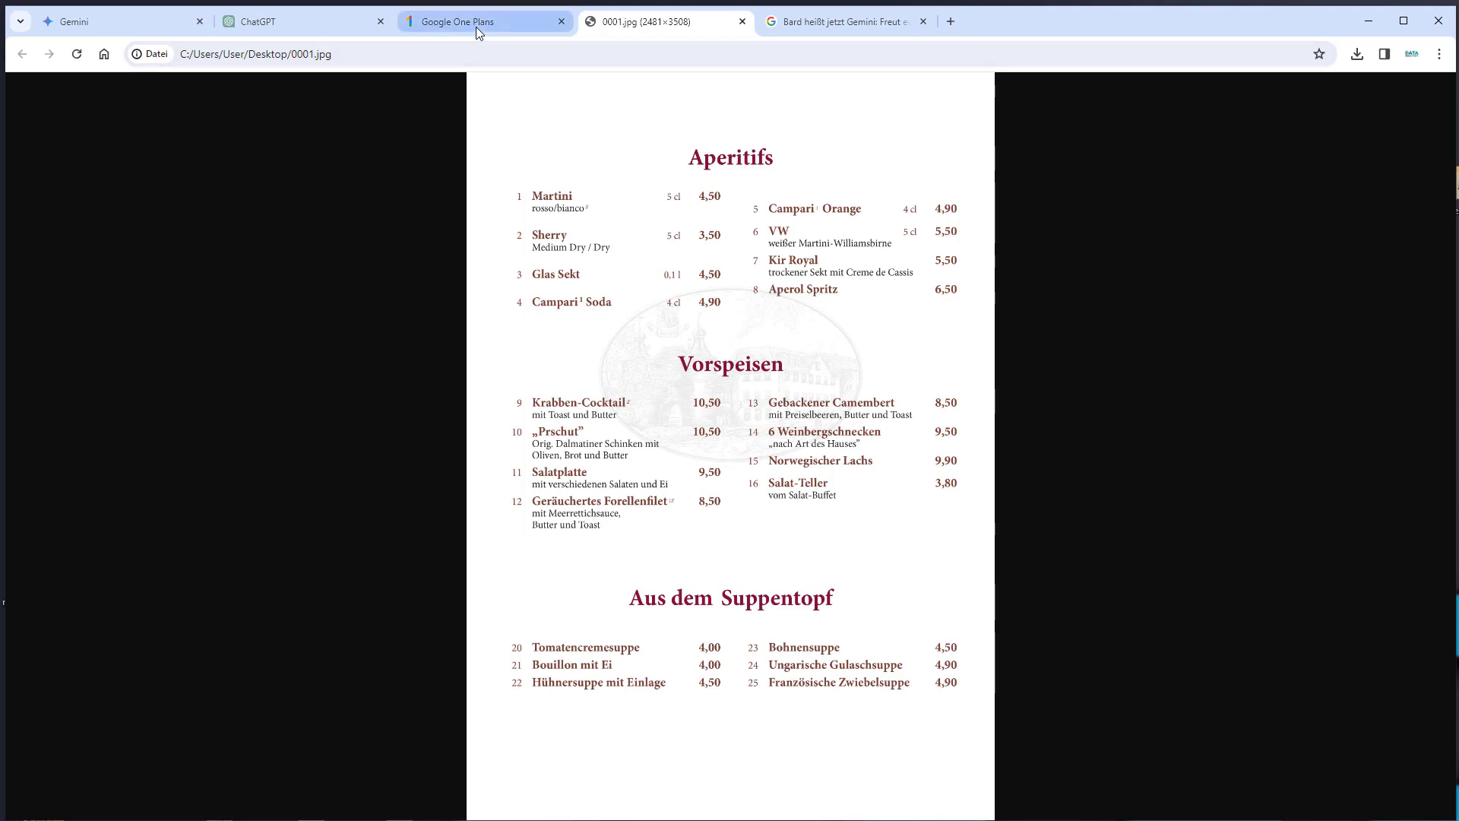
# Start a new Gemini chat and send the menu question with the menu image
pyautogui.click(124, 29)
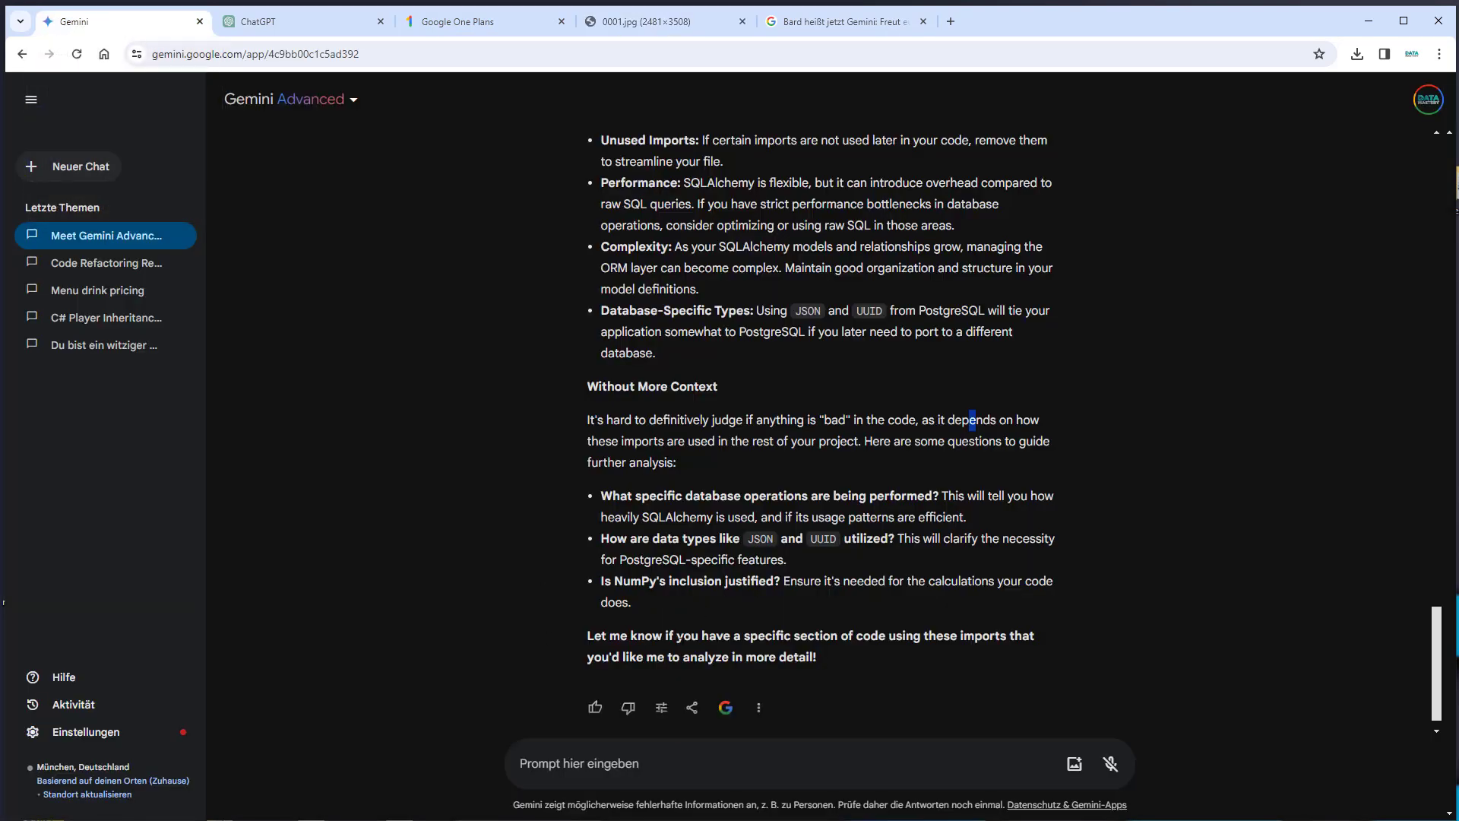
pyautogui.click(82, 167)
pyautogui.press('Return')
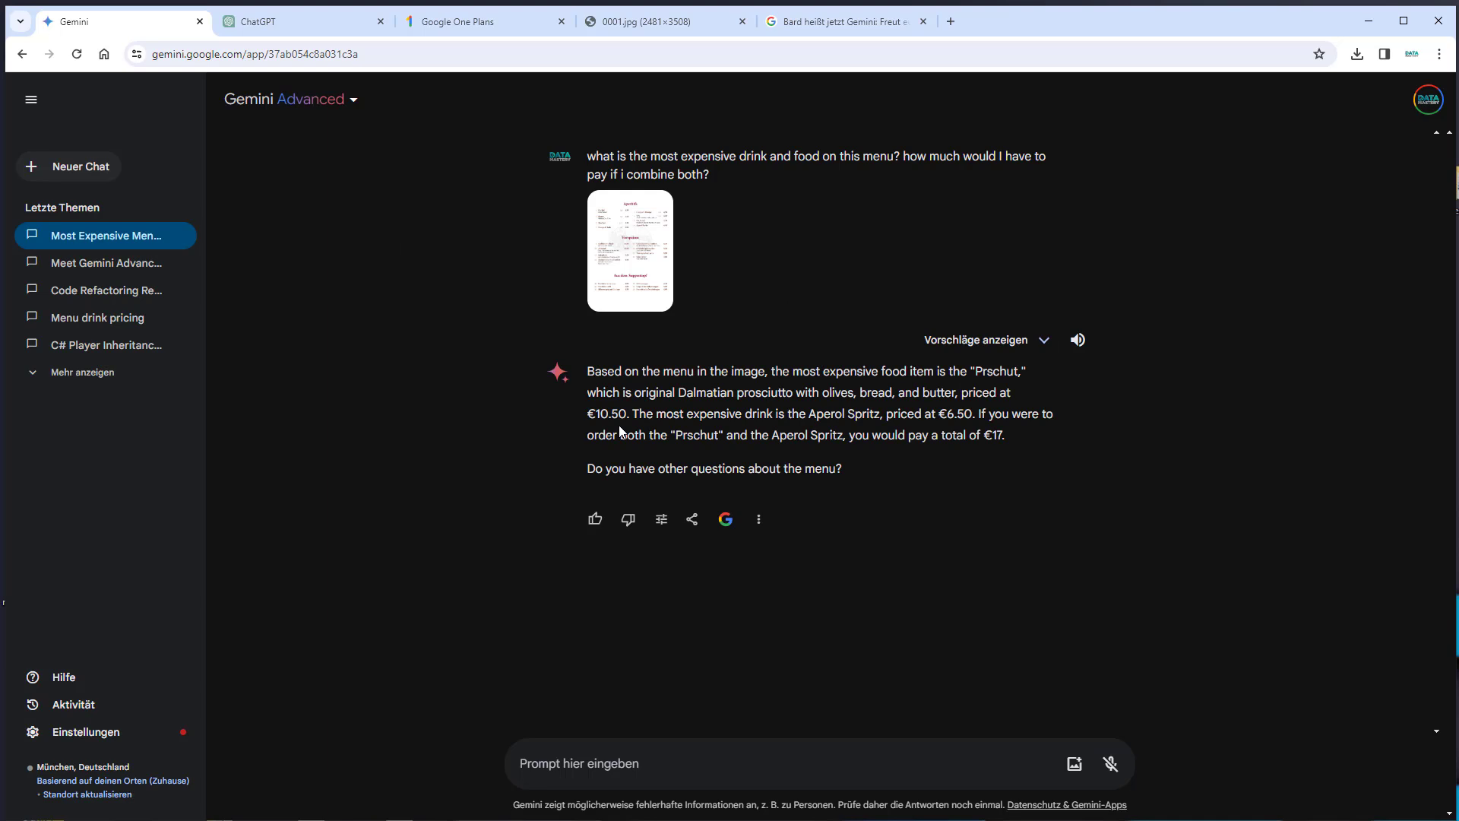
# Check Gemini's €17 total (Prschut €10.50, Aperol Spritz €6.50) against the menu image
pyautogui.moveTo(582, 416); pyautogui.dragTo(587, 366)
pyautogui.click(587, 367)
pyautogui.moveTo(941, 413); pyautogui.dragTo(973, 413)
pyautogui.click(961, 413)
pyautogui.click(655, 22)
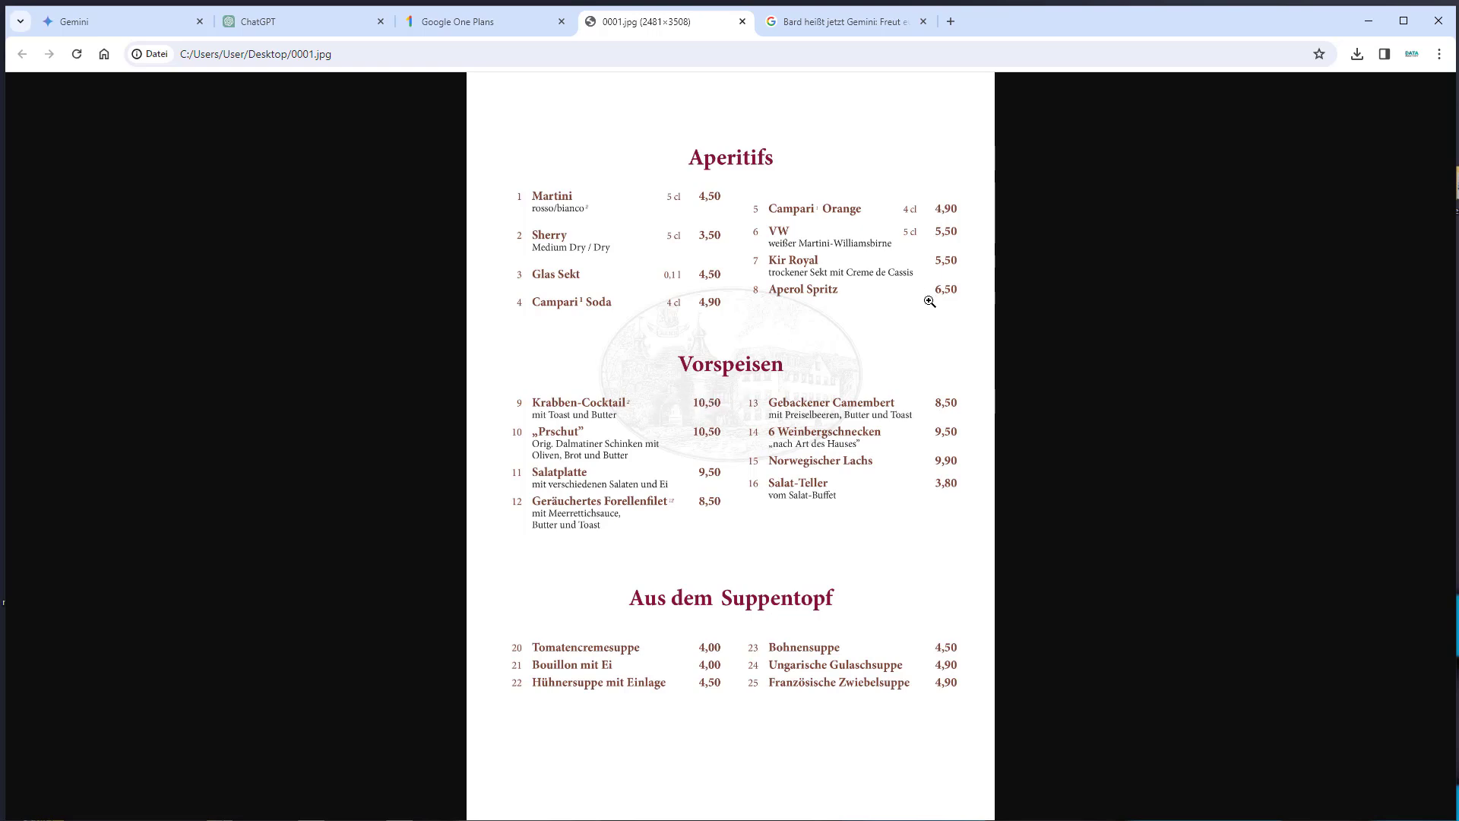
pyautogui.click(134, 13)
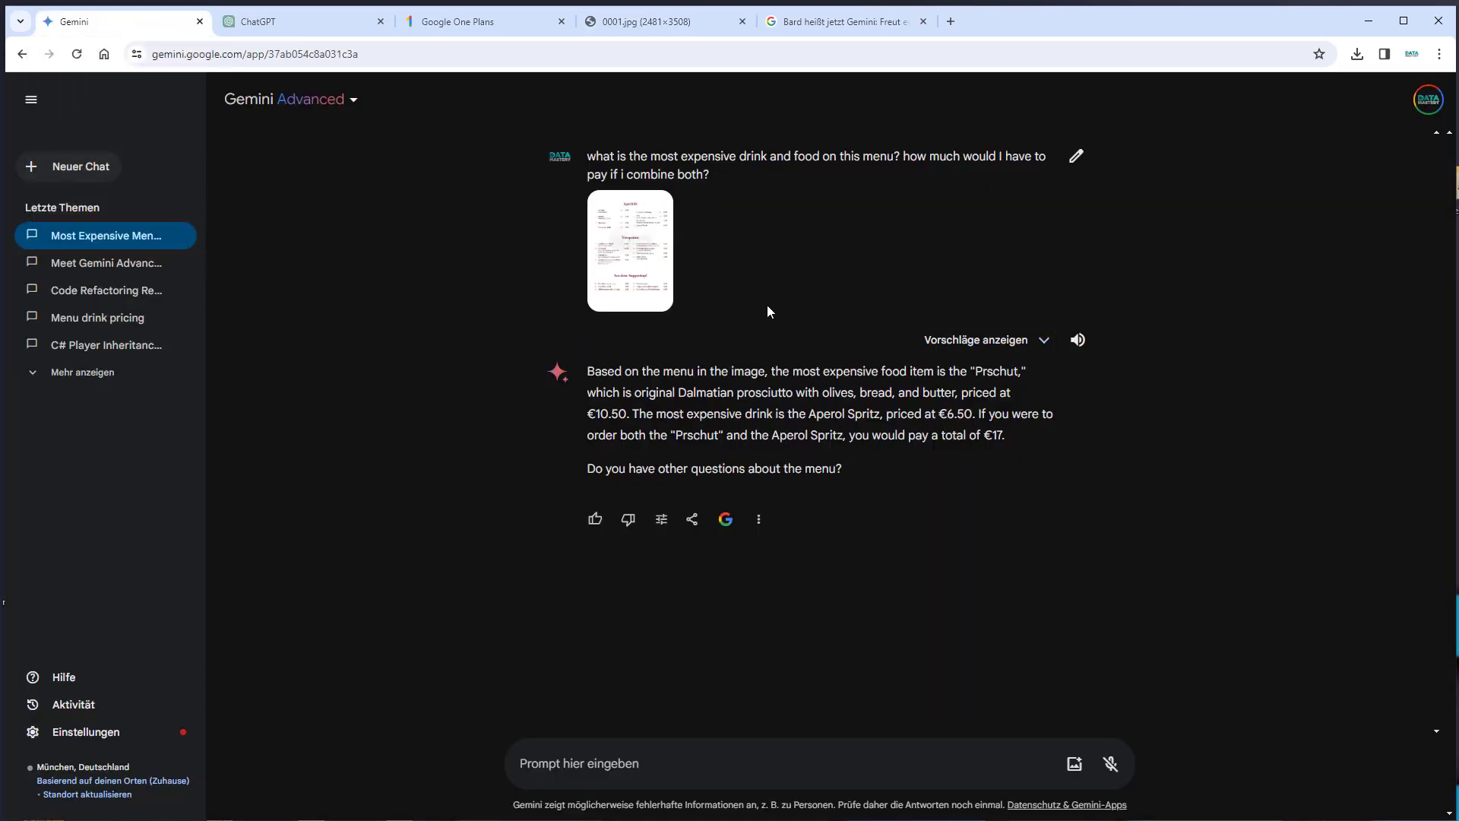
pyautogui.hotkey('ctrl', 'Tab')
# Send ChatGPT the menu question, getting 17,00 euros, then request a picture of that food
pyautogui.press('Return')
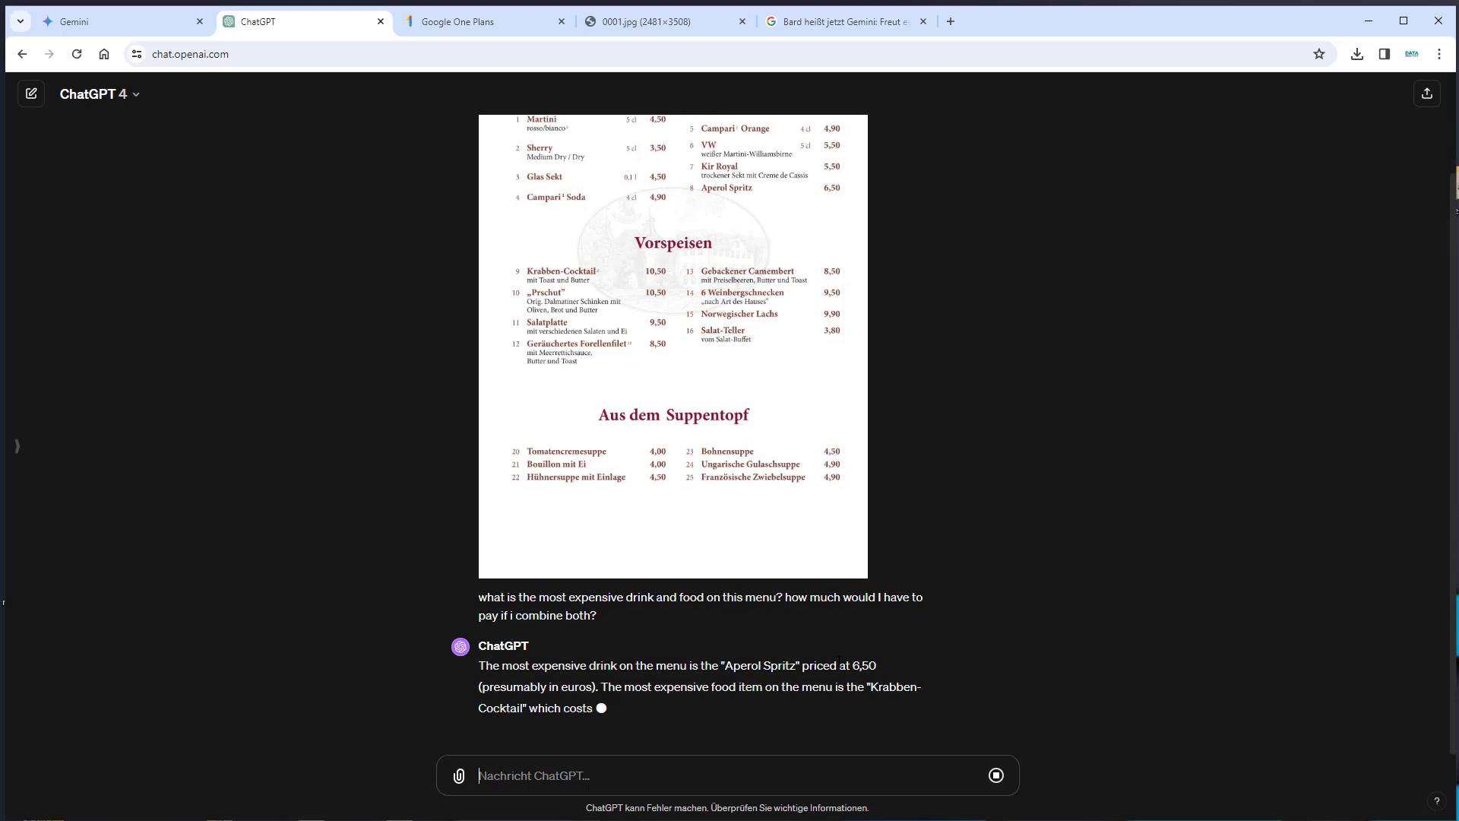
pyautogui.tripleClick(736, 669)
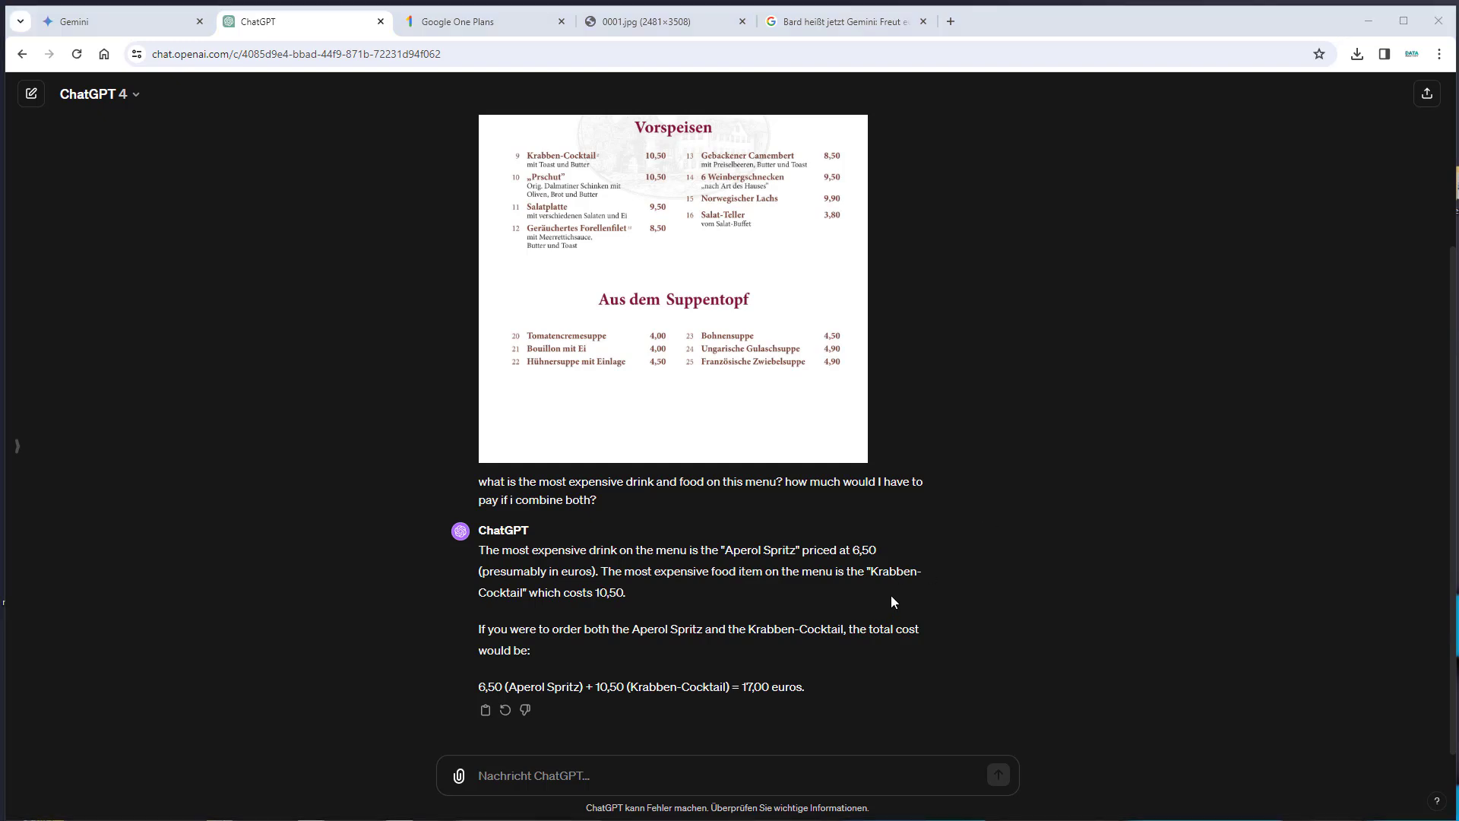
pyautogui.click(539, 760)
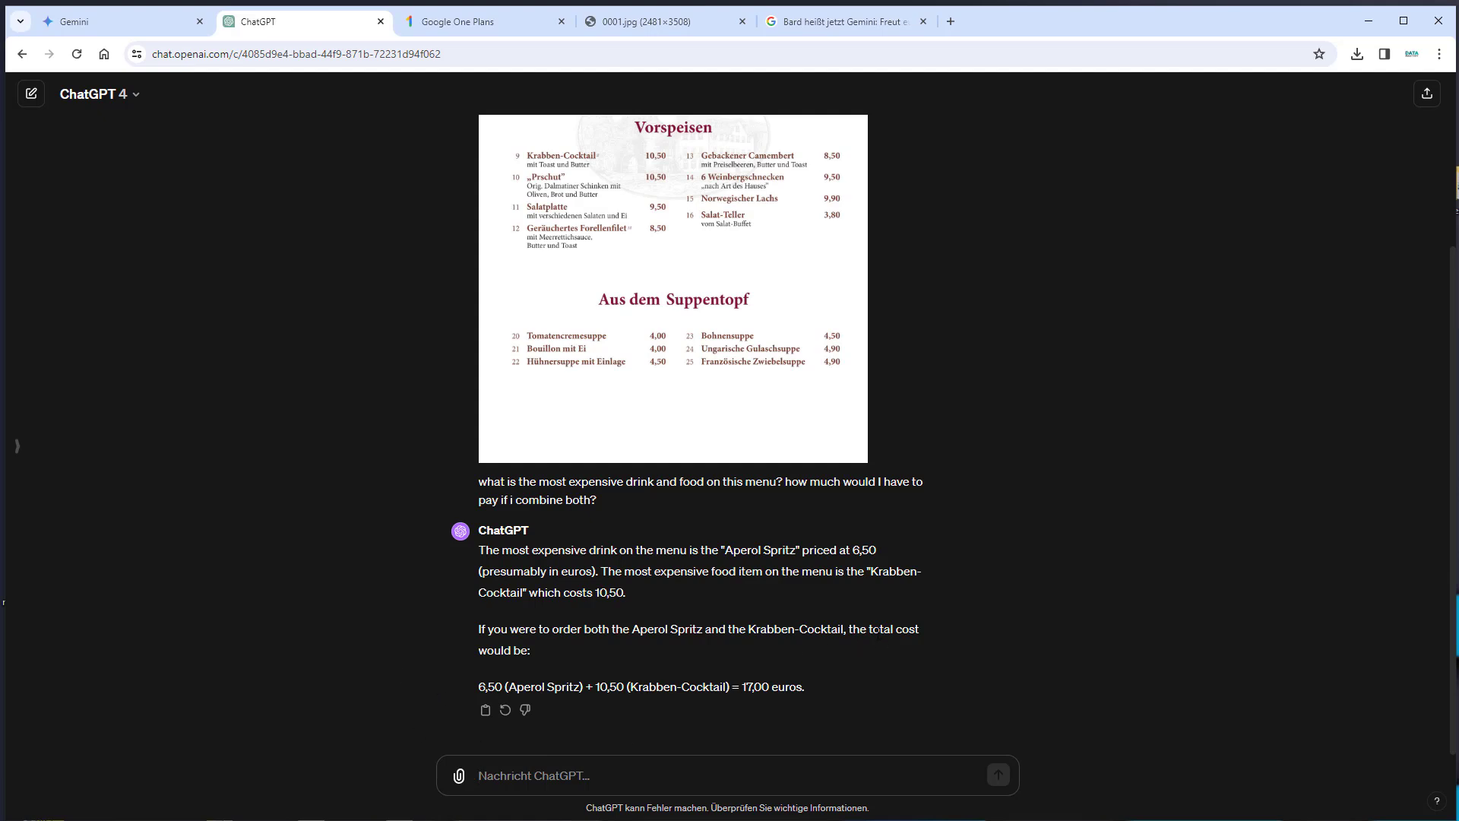
pyautogui.write('create an image of how that food could look like')
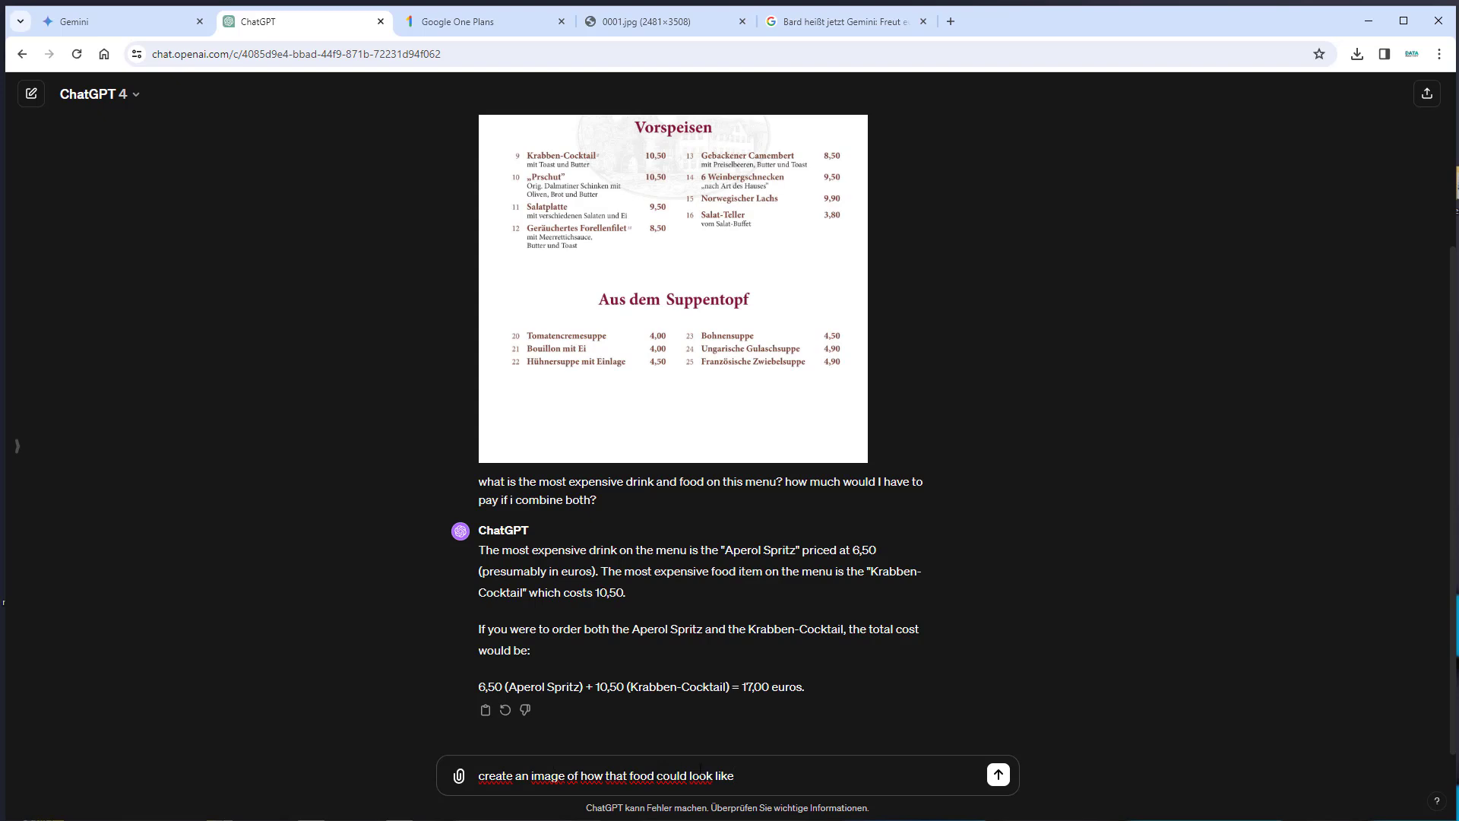
pyautogui.press('Return')
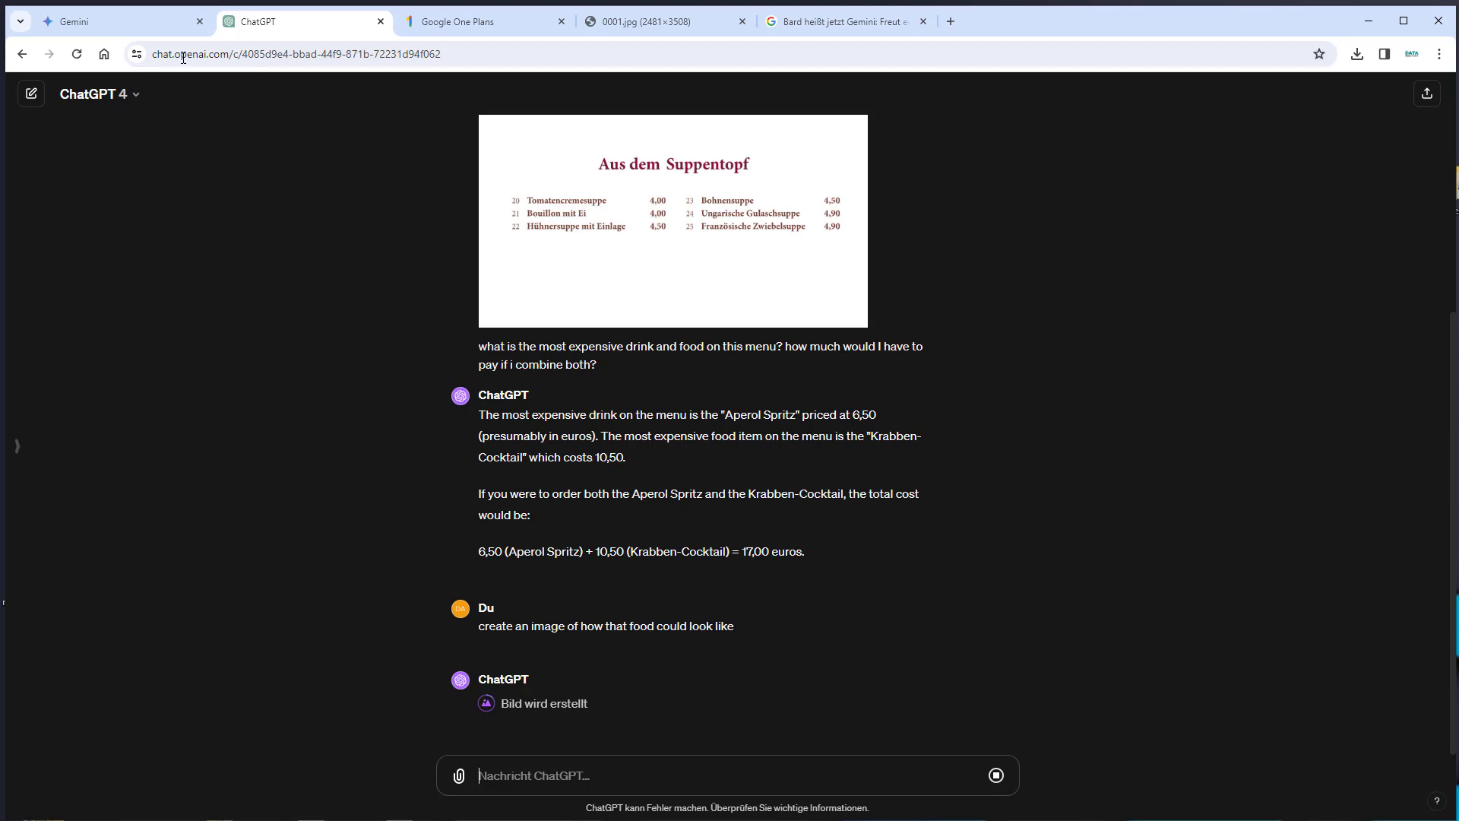
# Send Gemini the same food-picture request and highlight its reply that it can't create images
pyautogui.hotkey('ctrl', '1')
pyautogui.write('create an image of how that food could look like')
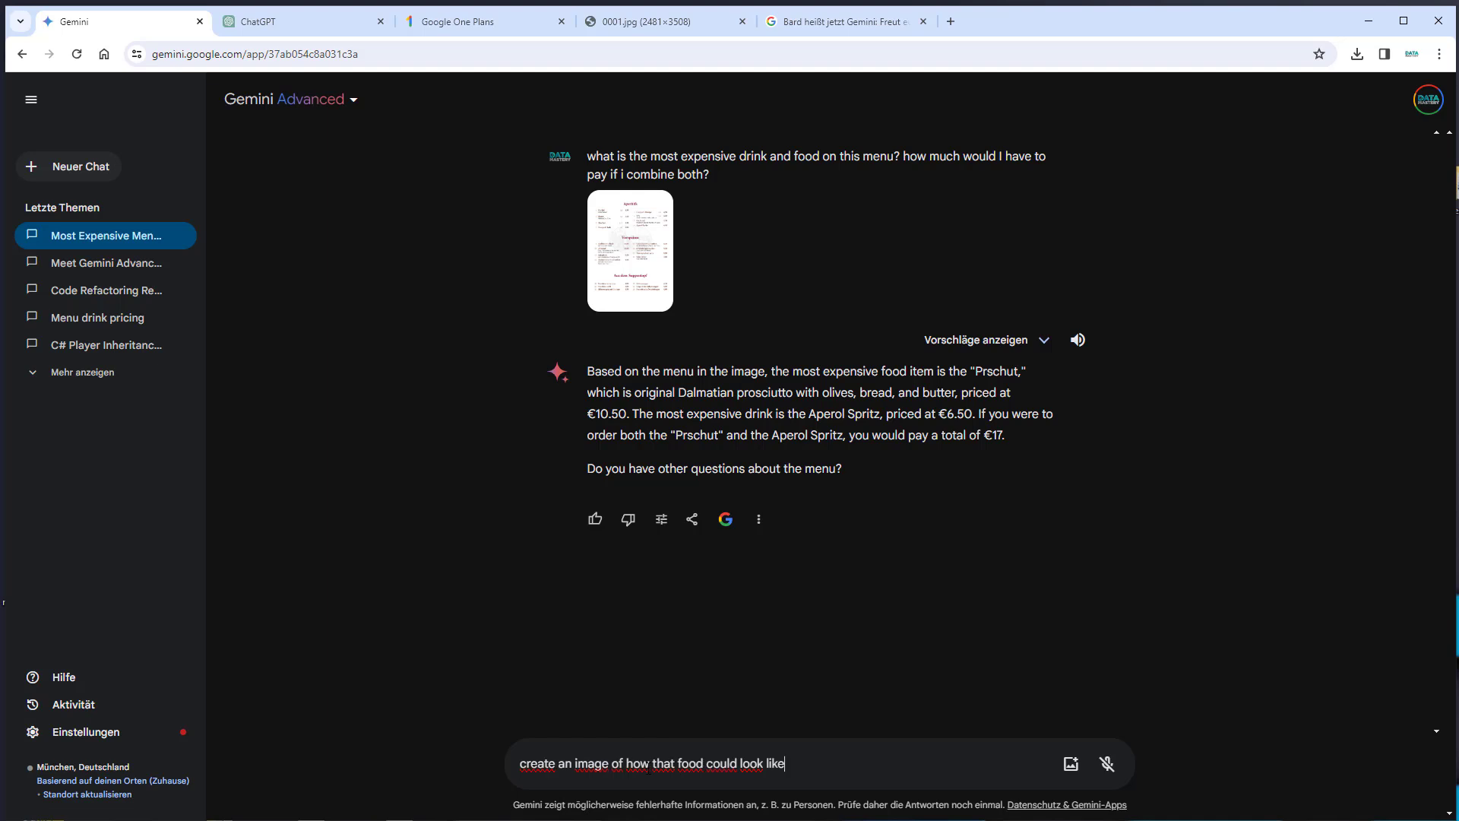
pyautogui.press('Return')
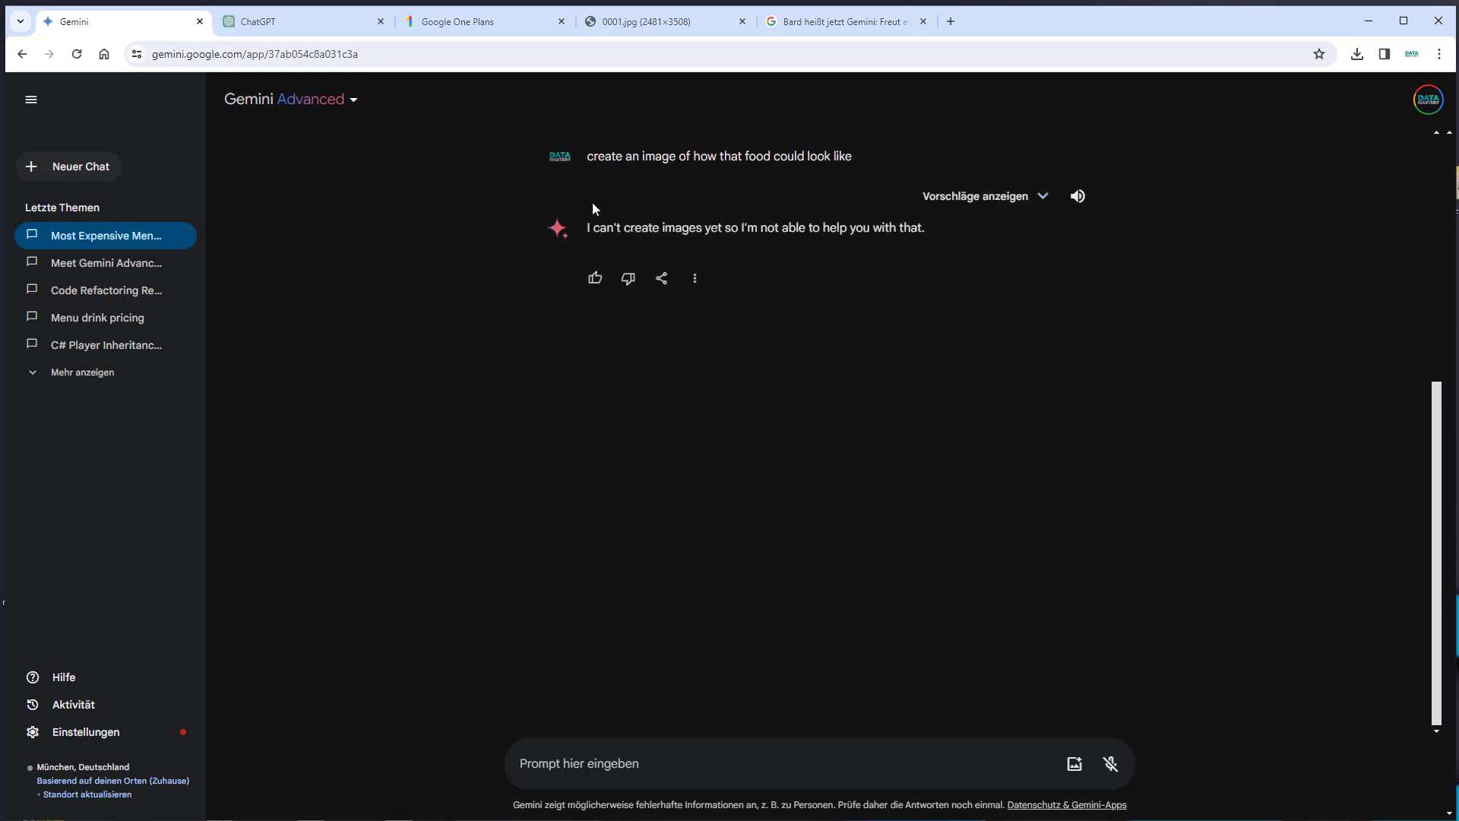
pyautogui.moveTo(600, 232); pyautogui.dragTo(737, 228)
pyautogui.click(718, 228)
pyautogui.moveTo(682, 228); pyautogui.dragTo(767, 228)
pyautogui.click(744, 228)
# View ChatGPT's generated image of a shrimp cocktail in a glass
pyautogui.click(286, 28)
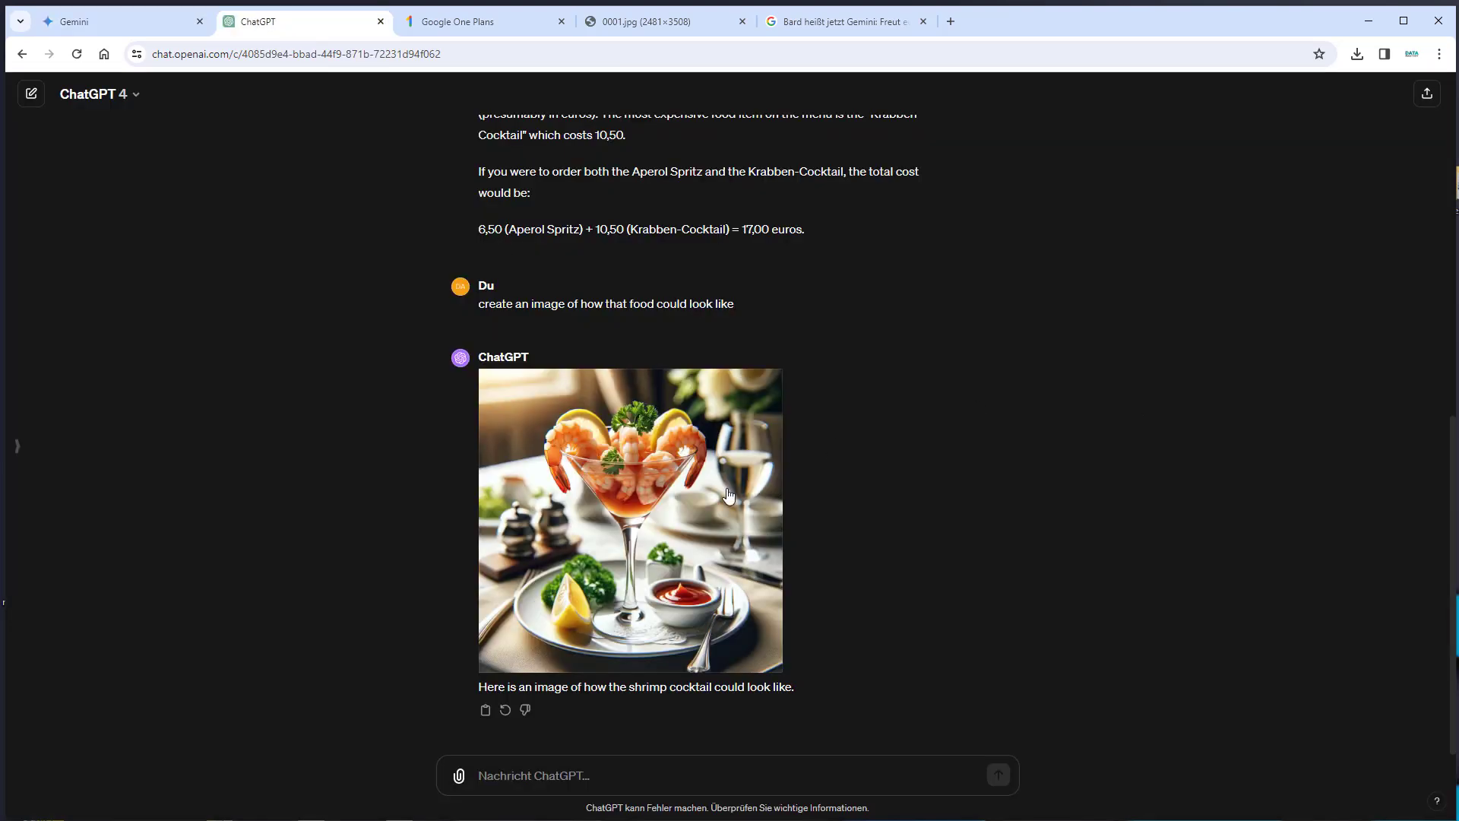
pyautogui.moveTo(566, 495)
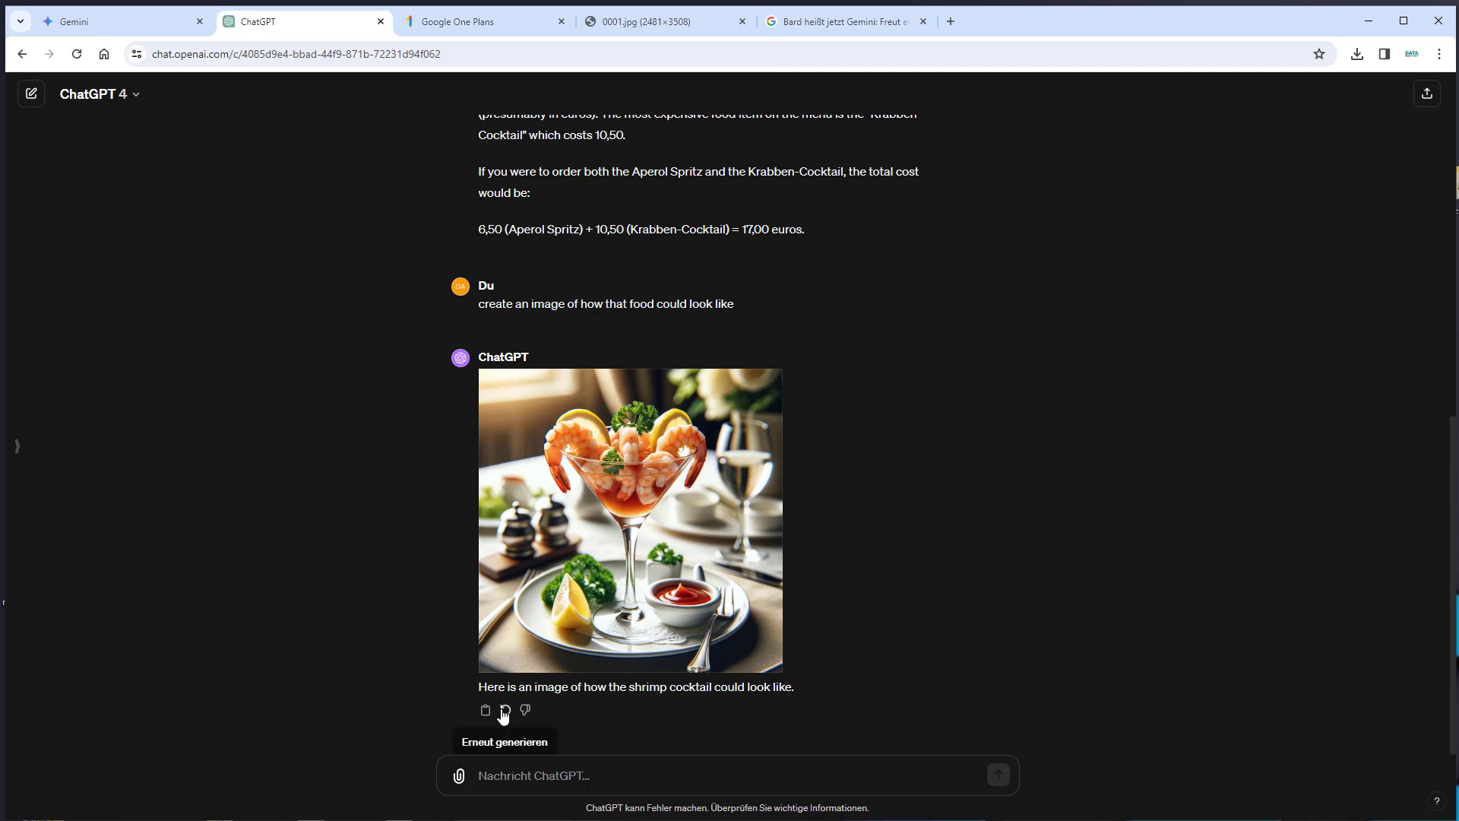
# Regenerate Gemini's Python import analysis with the Kürzer option for a more concise answer
pyautogui.click(101, 28)
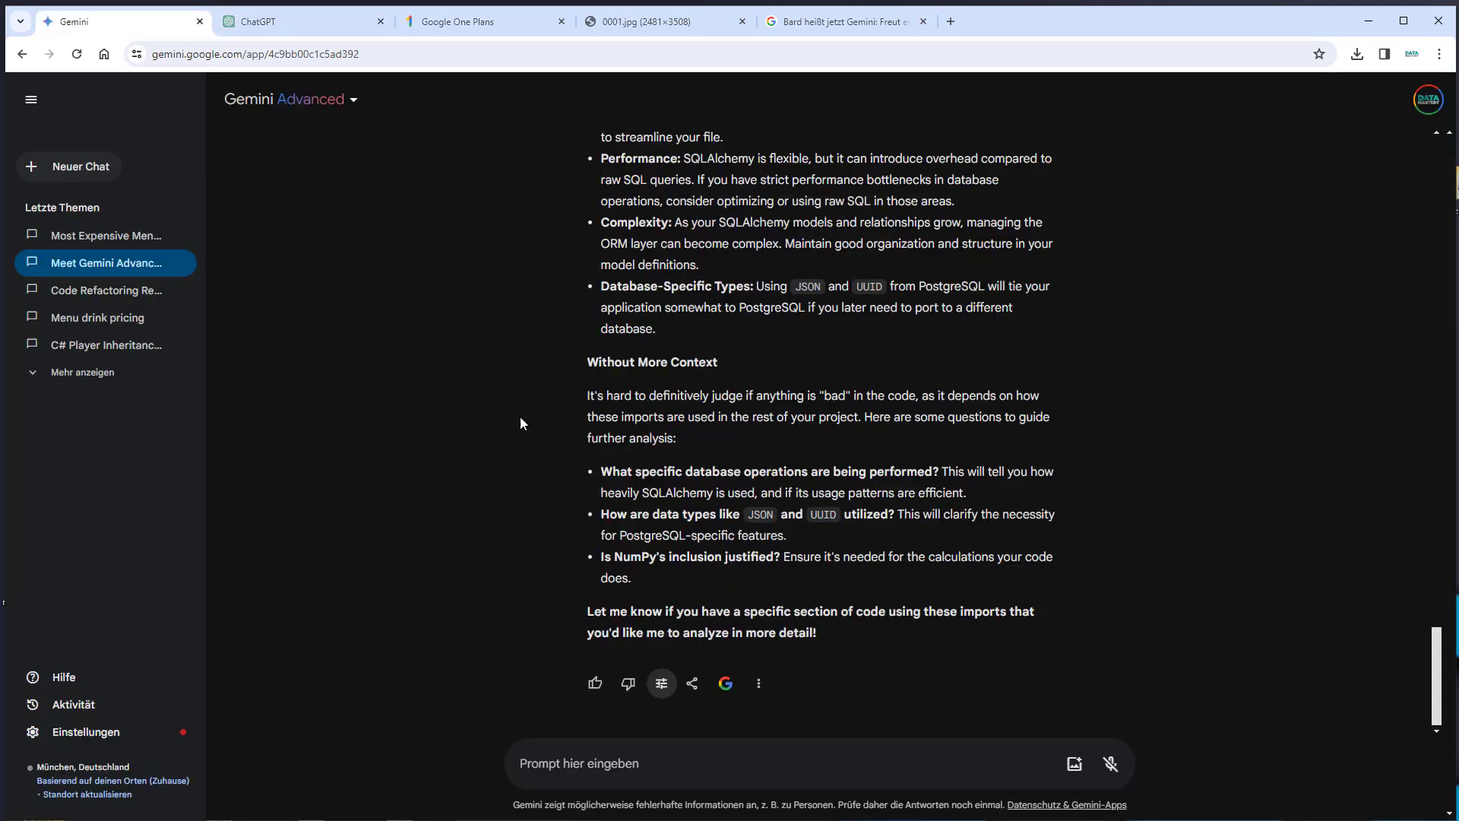
pyautogui.scroll(2, 519, 423)
pyautogui.scroll(-2, 562, 468)
pyautogui.click(661, 683)
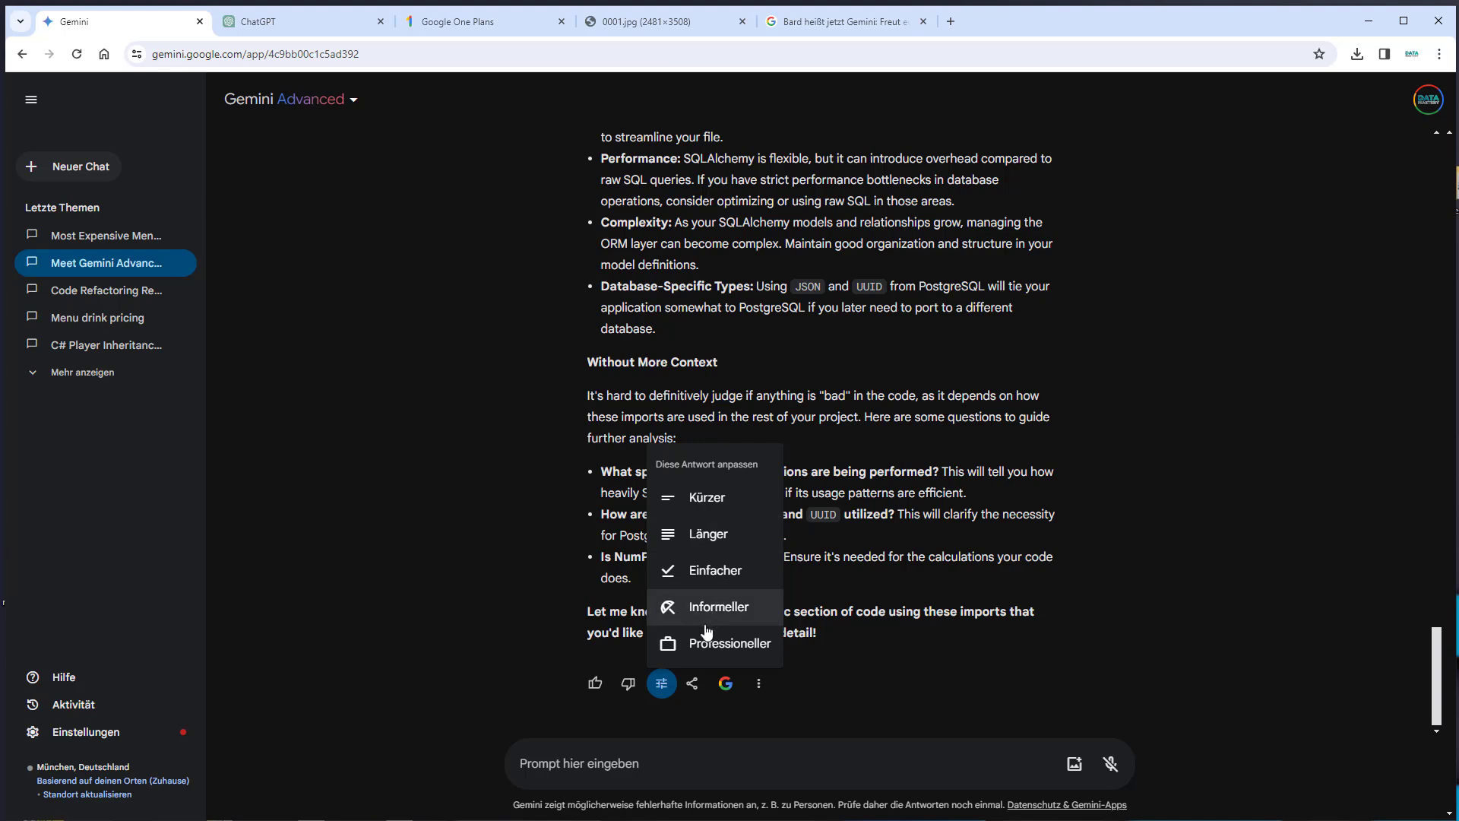
pyautogui.click(707, 505)
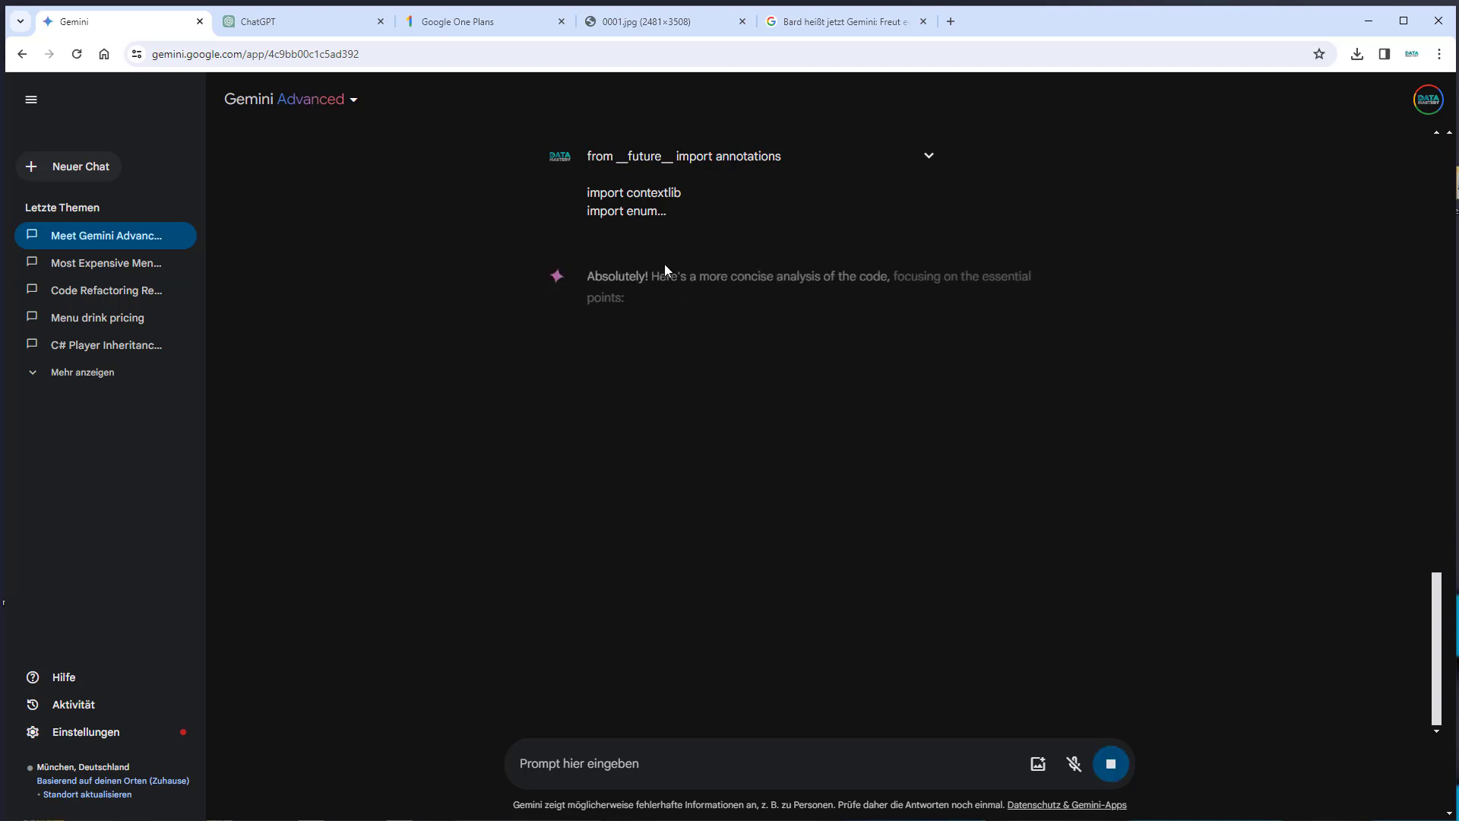
pyautogui.scroll(3, 658, 291)
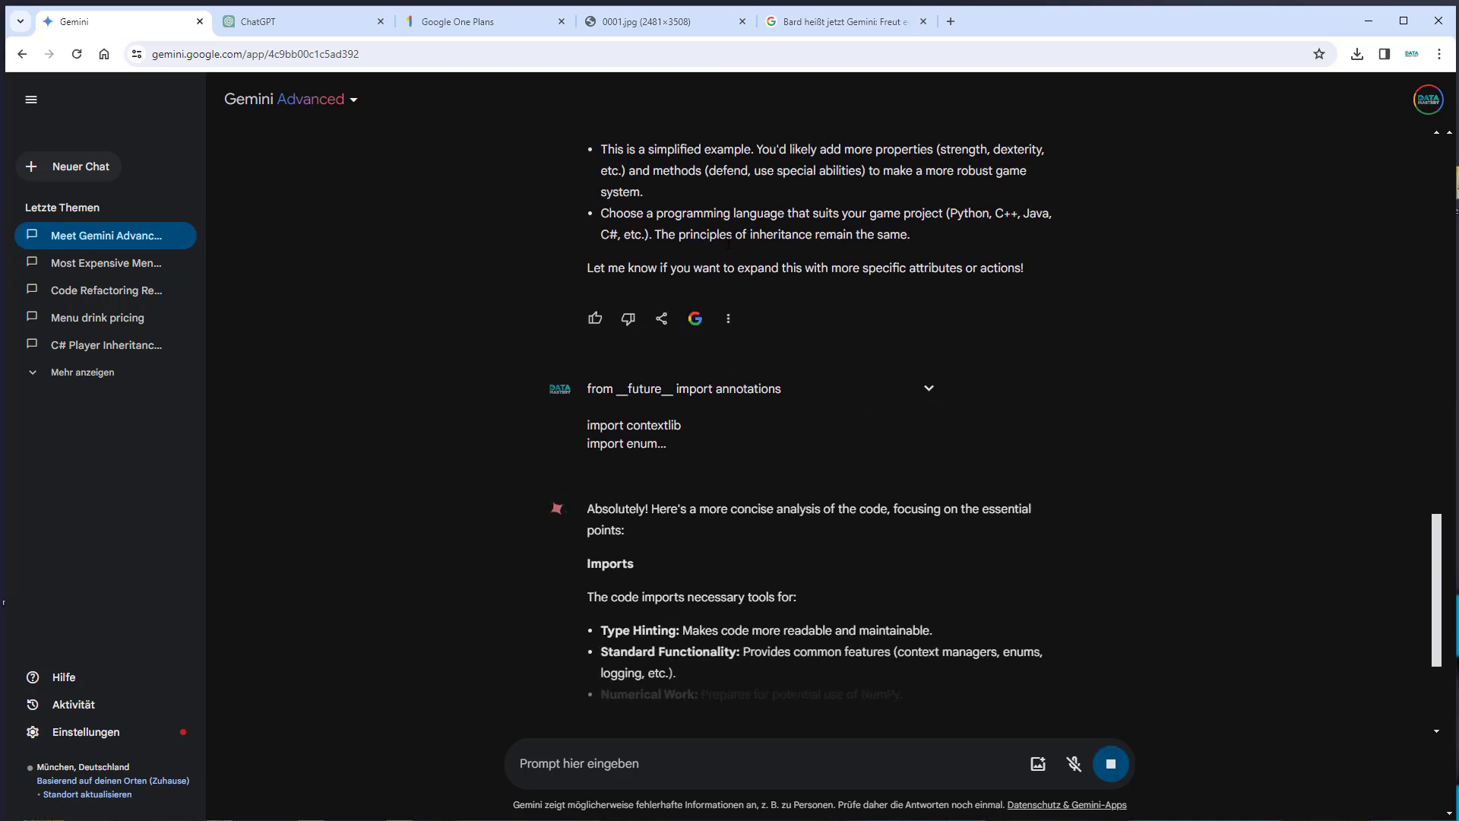
pyautogui.scroll(1, 658, 291)
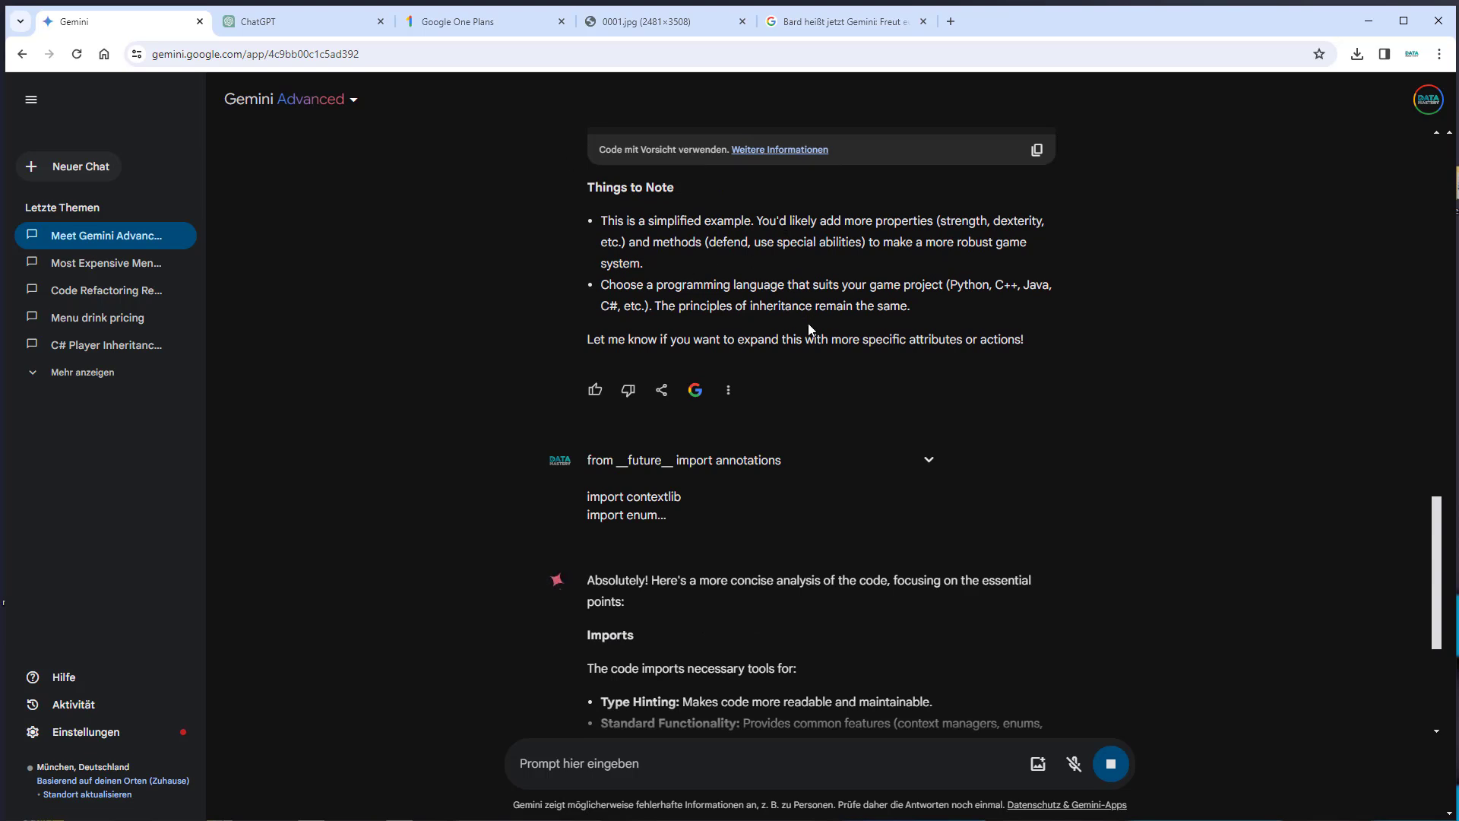
pyautogui.scroll(-4, 808, 327)
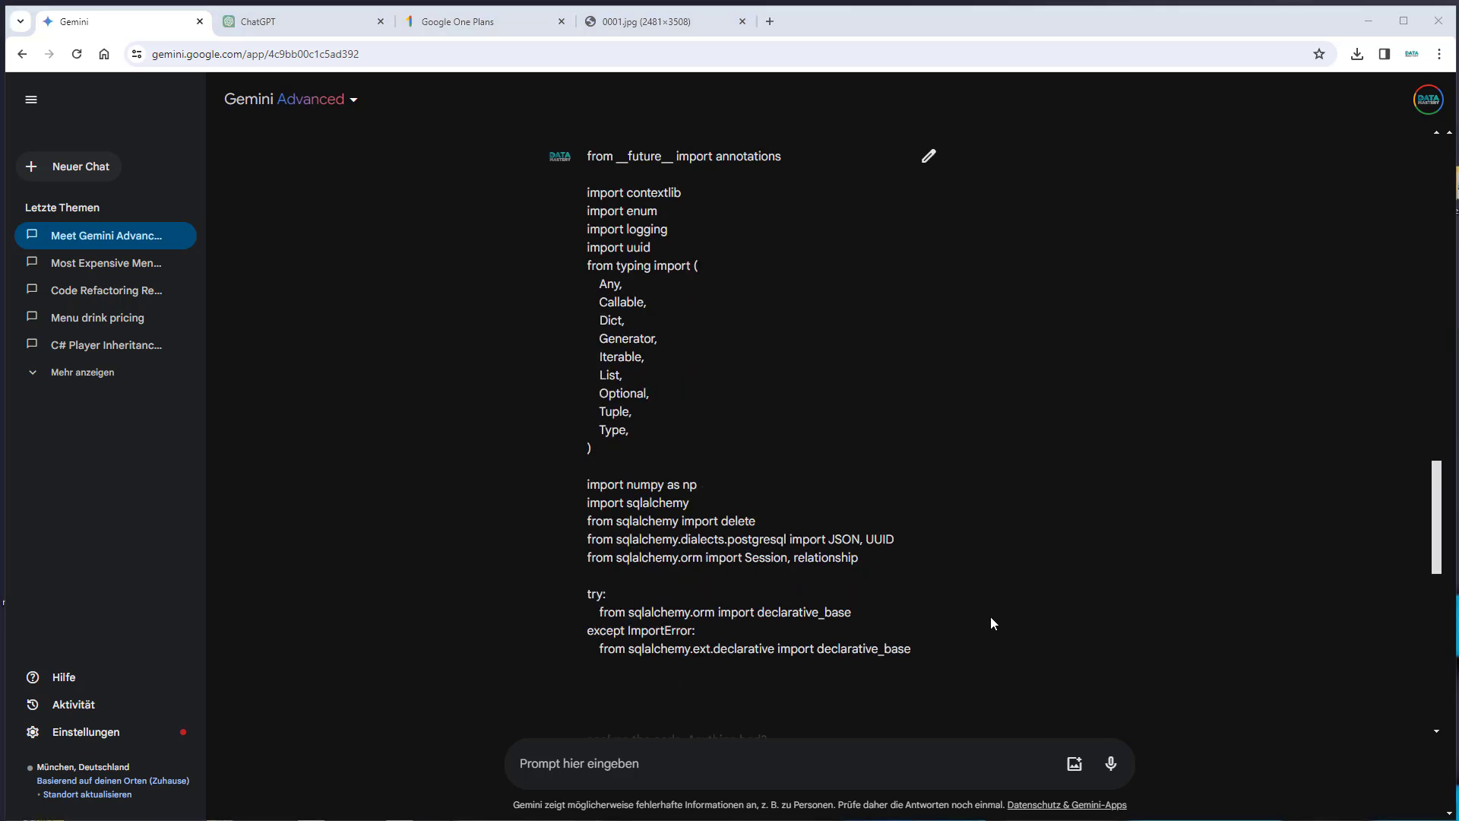
pyautogui.click(301, 21)
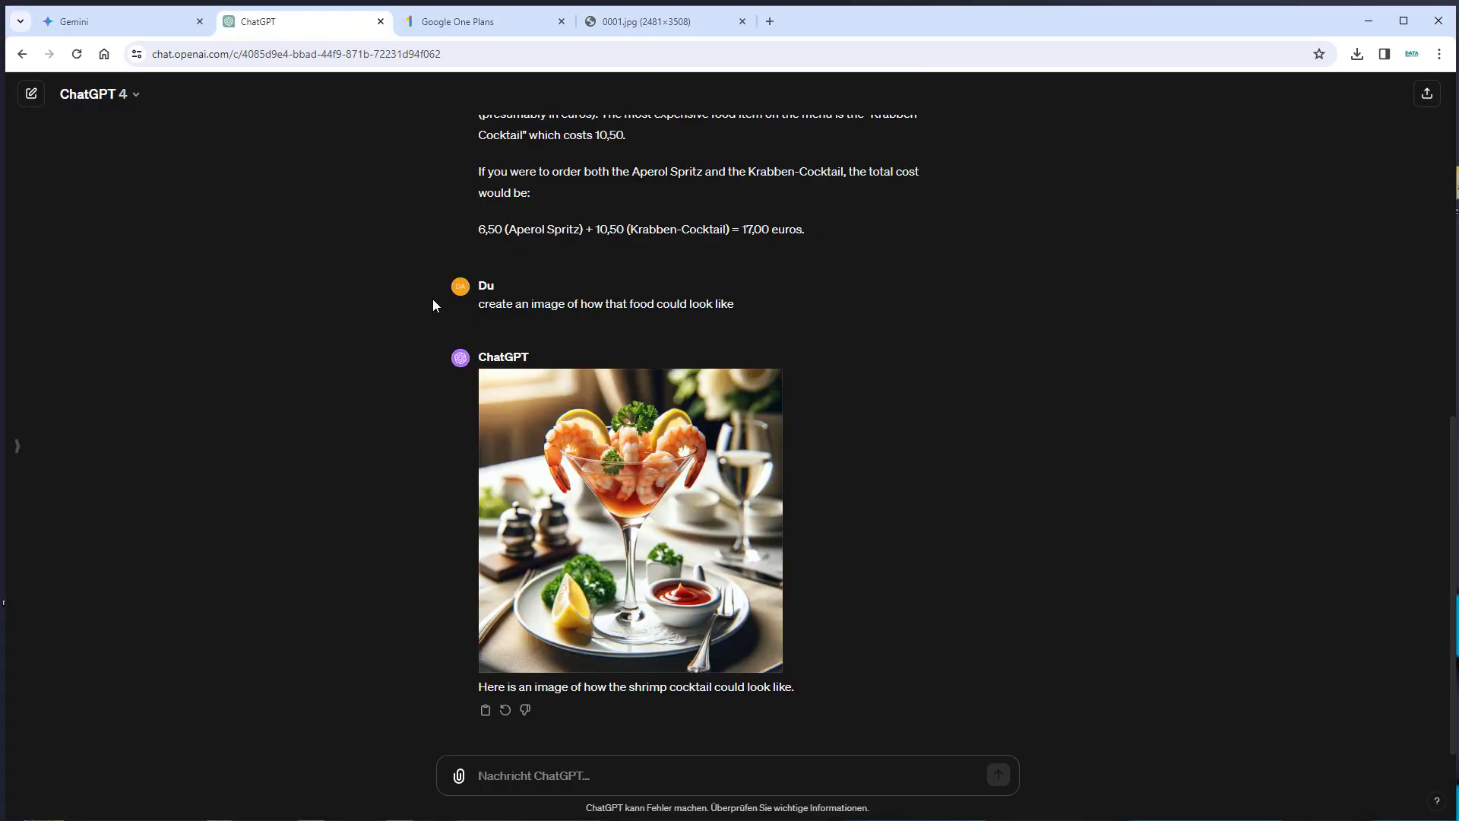
pyautogui.click(107, 15)
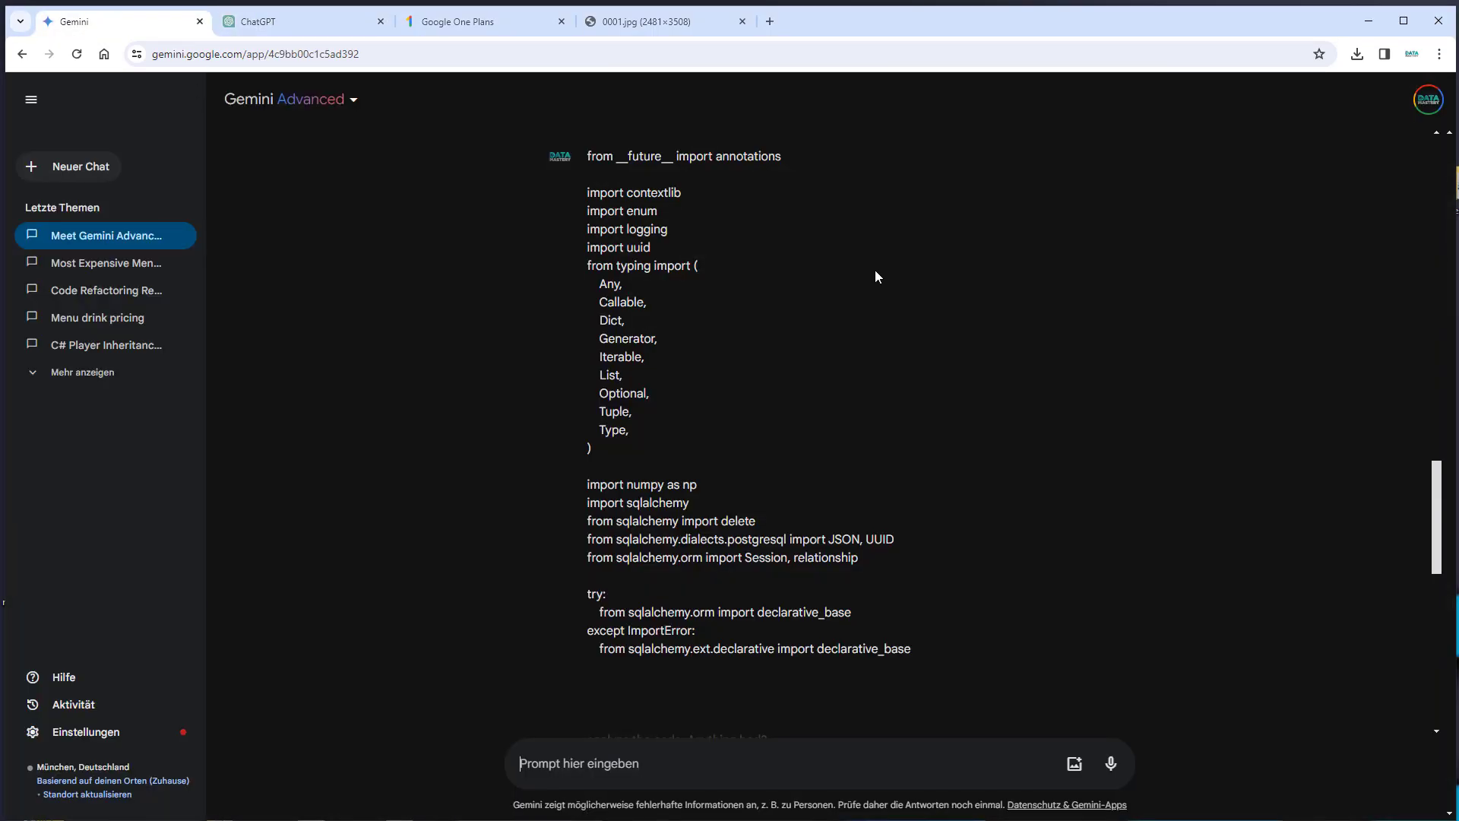
# Dictate a prompt by voice into Gemini's message box in two recordings, leaving it unsent
pyautogui.click(1109, 764)
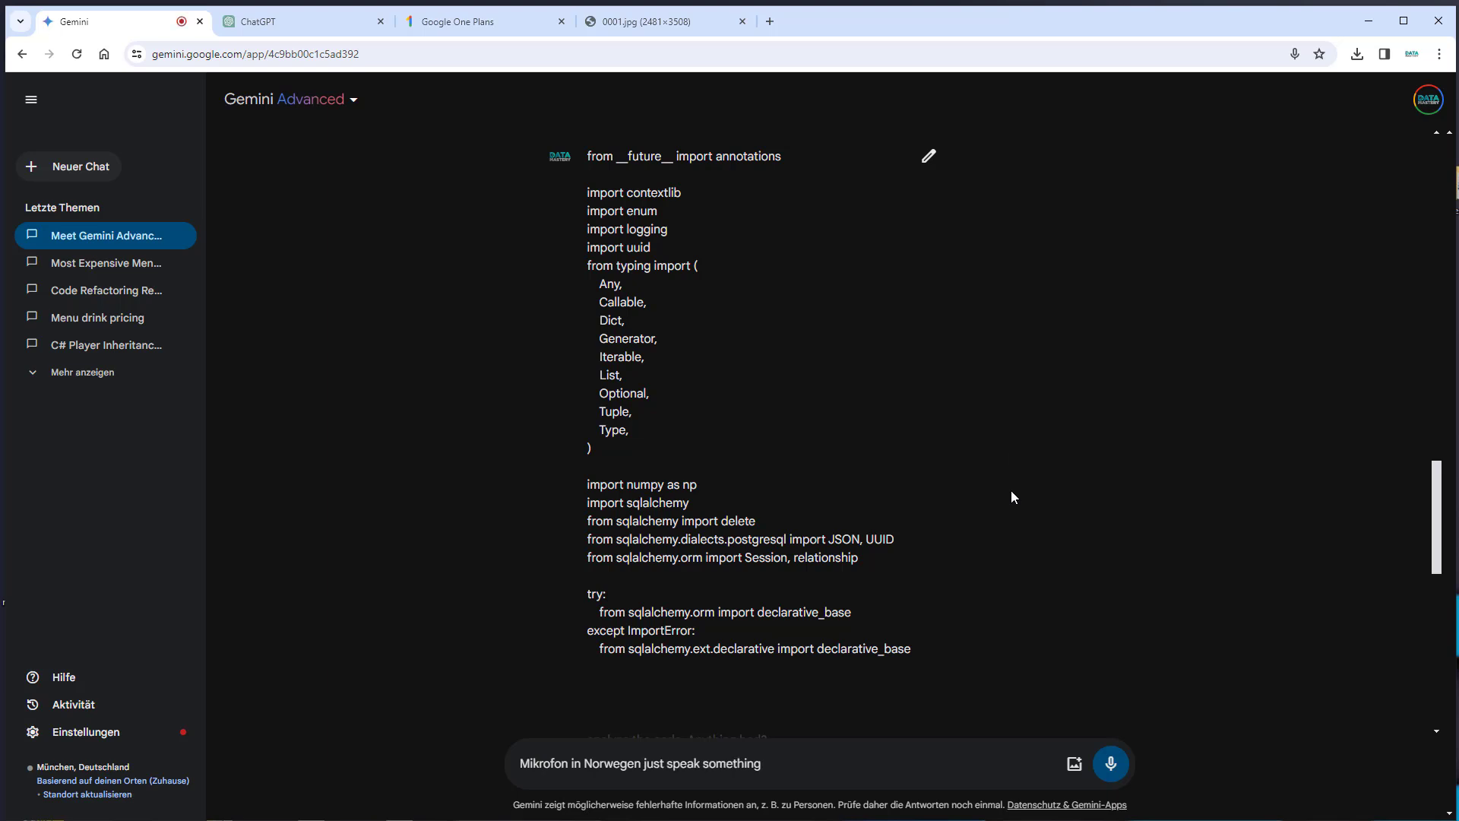
pyautogui.click(1110, 763)
pyautogui.click(821, 766)
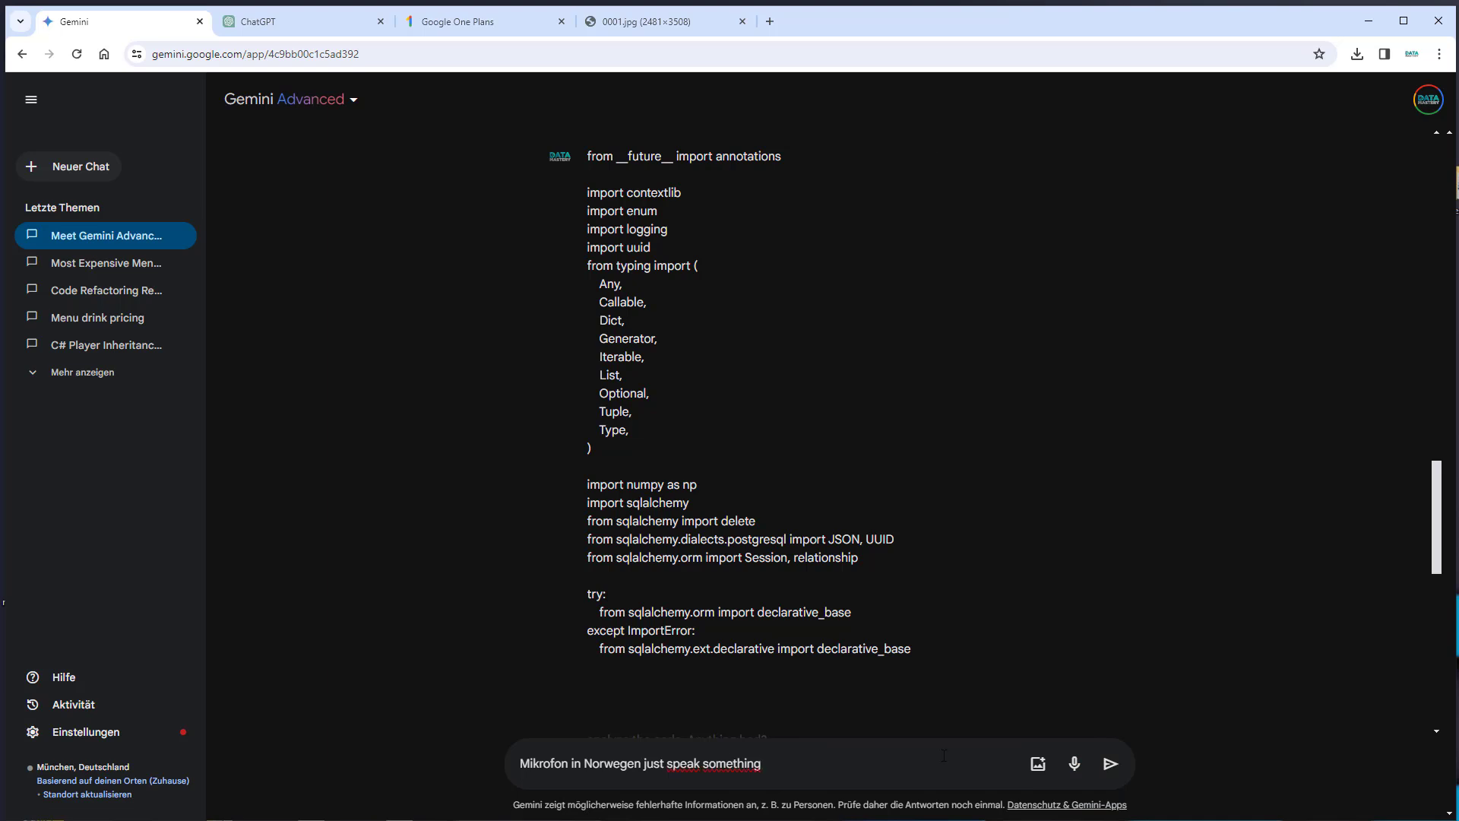
pyautogui.click(1074, 763)
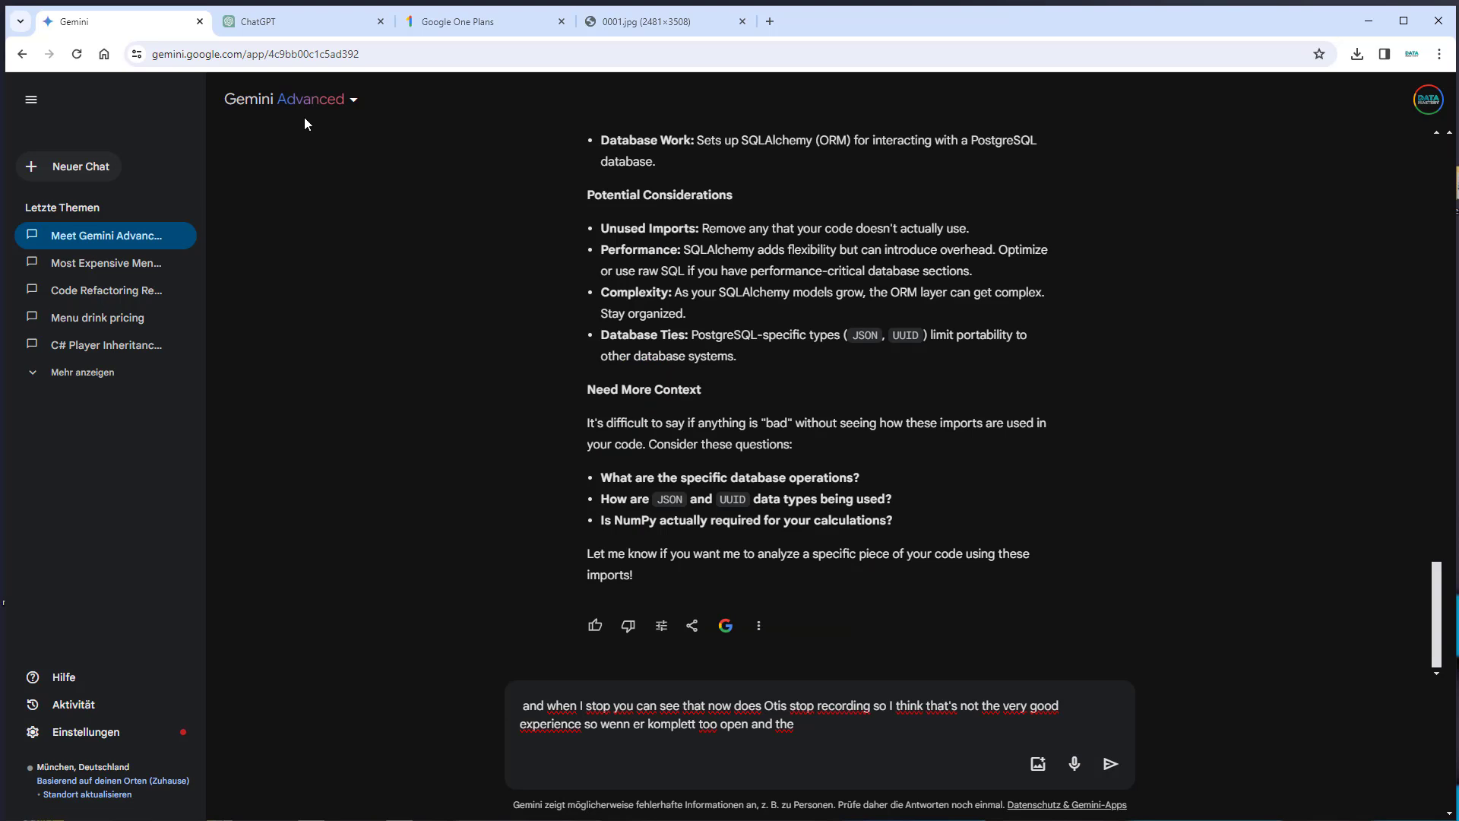
pyautogui.click(298, 22)
pyautogui.click(128, 16)
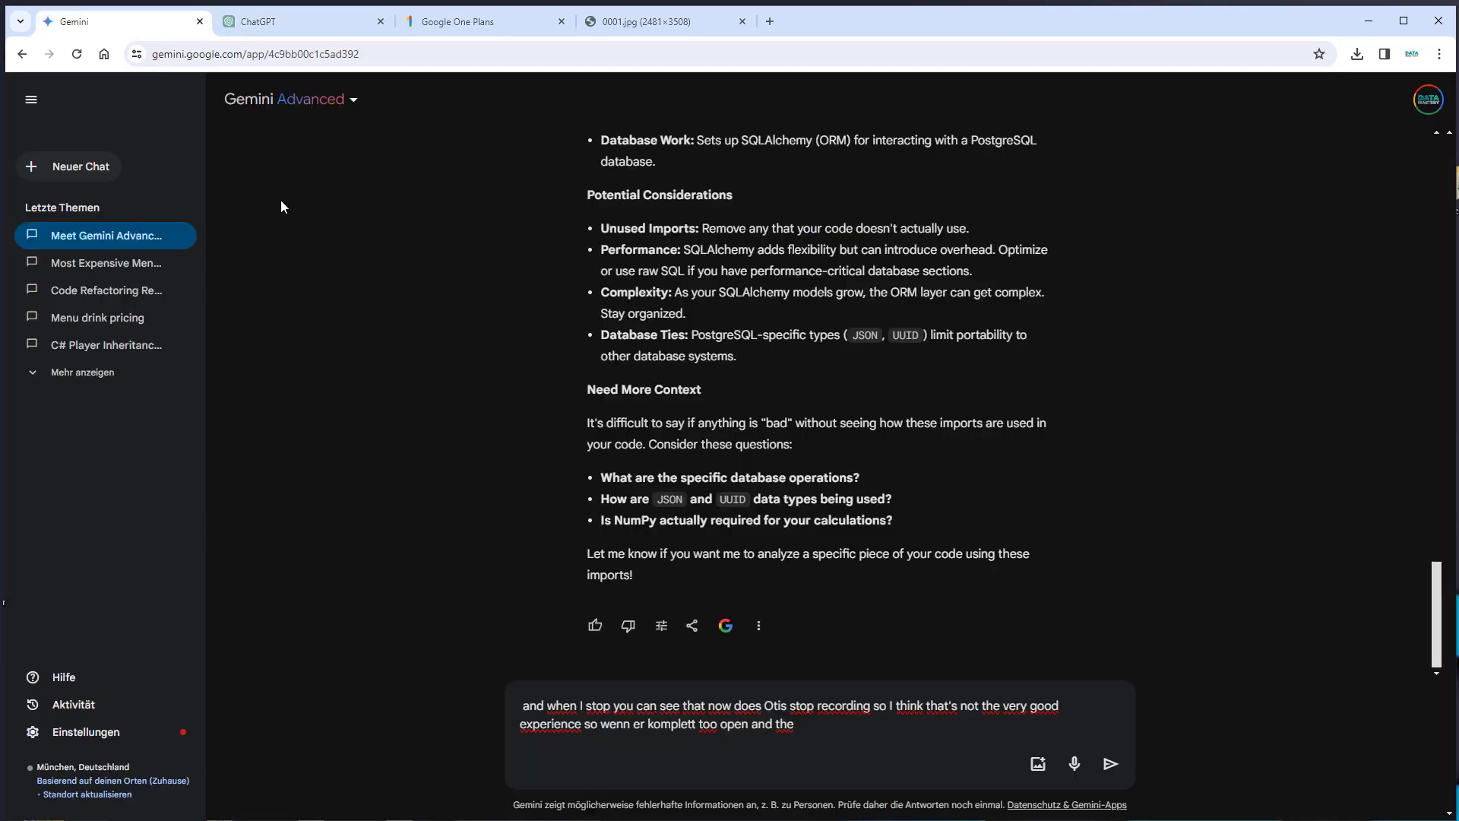